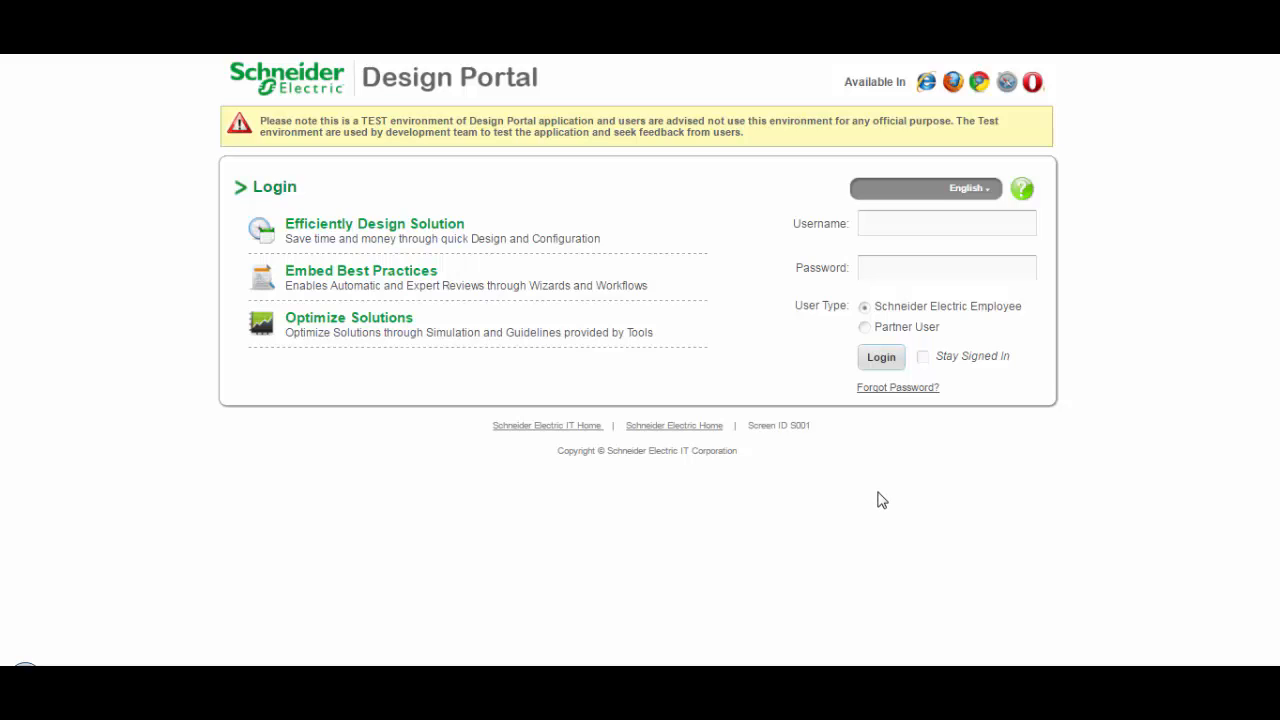
Step: Fill in the saved username and log in as a Schneider Electric employee
left_click(876, 230)
left_click(876, 230)
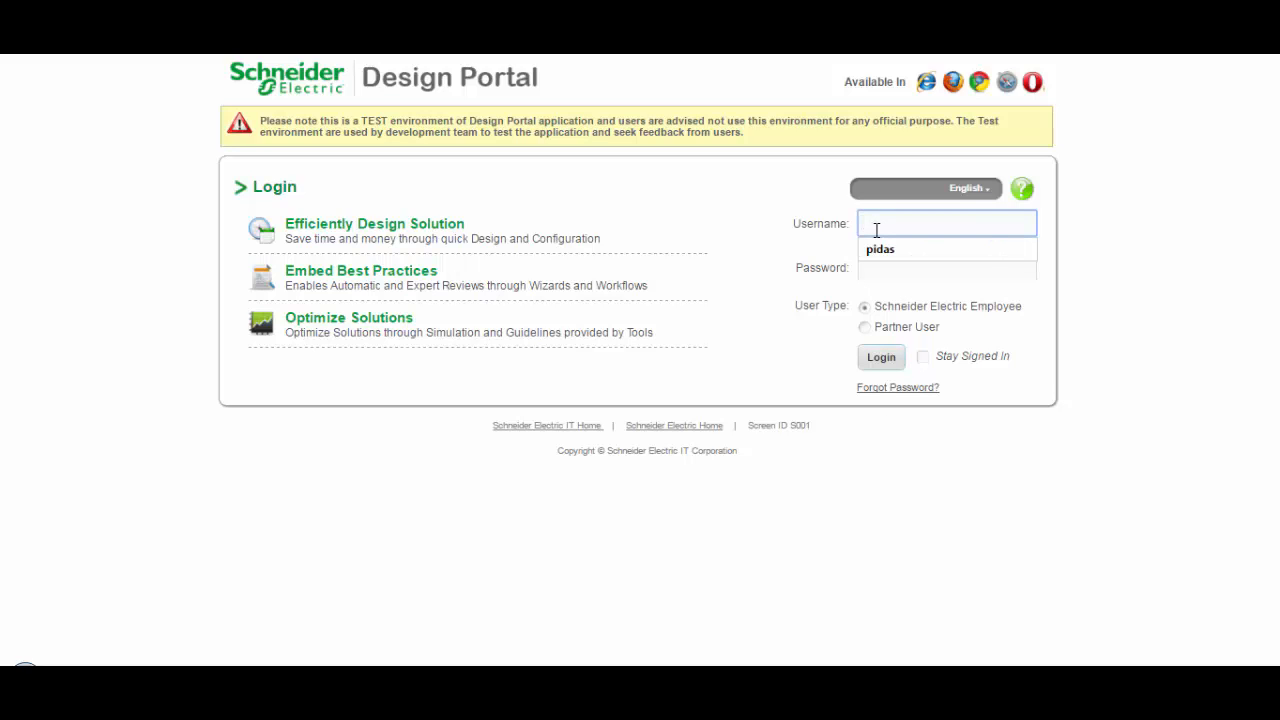
left_click(881, 247)
left_click(884, 359)
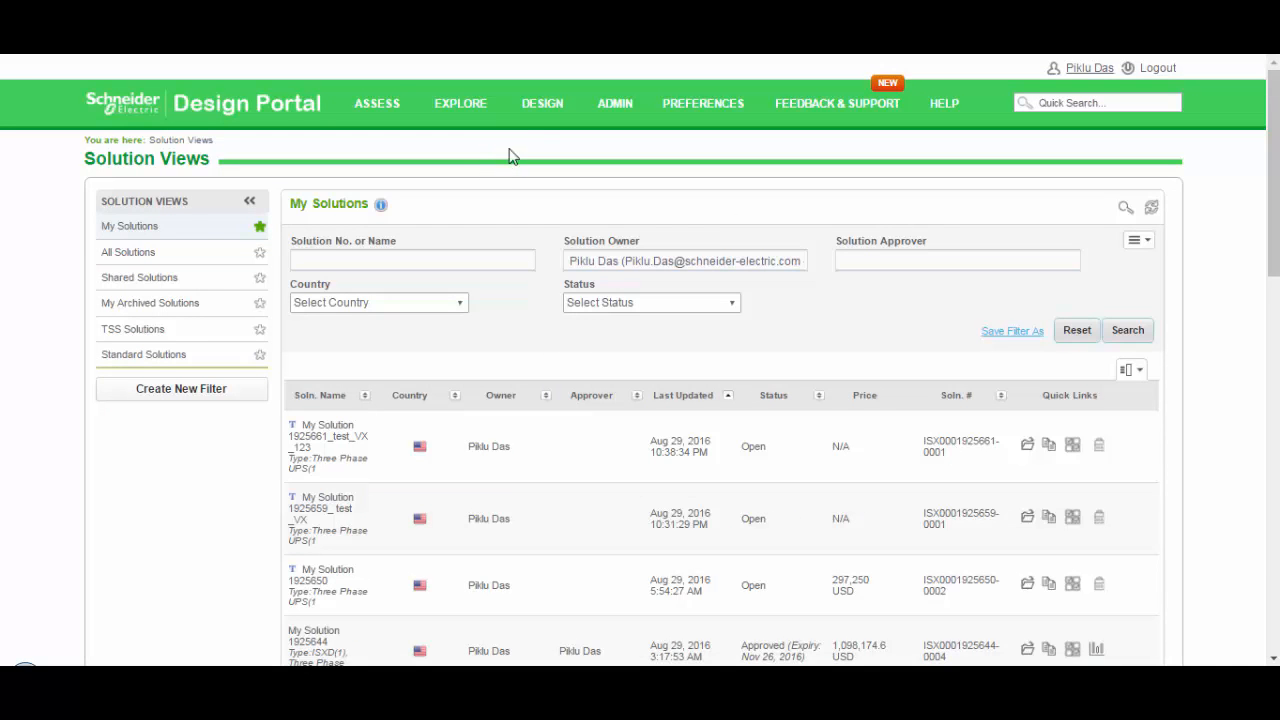
Step: Start a new solution and name it "My Solution 1925662_test111"
mouse_move(540, 120)
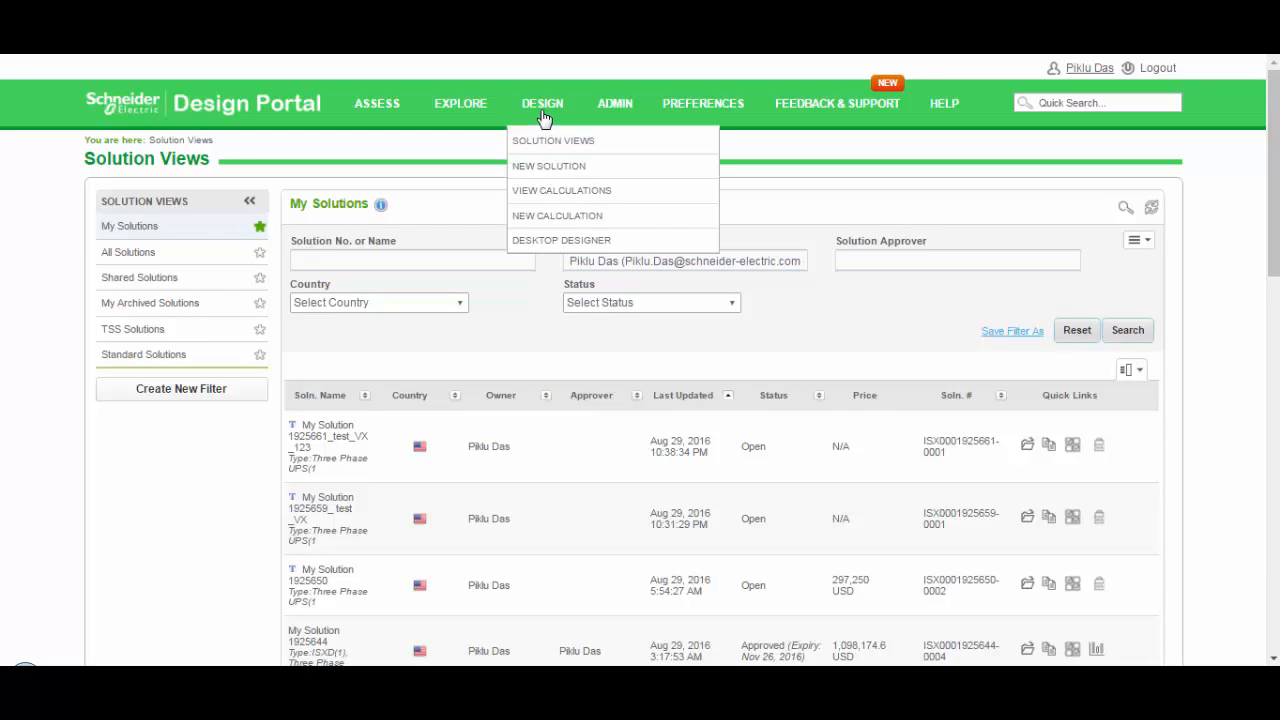
left_click(550, 174)
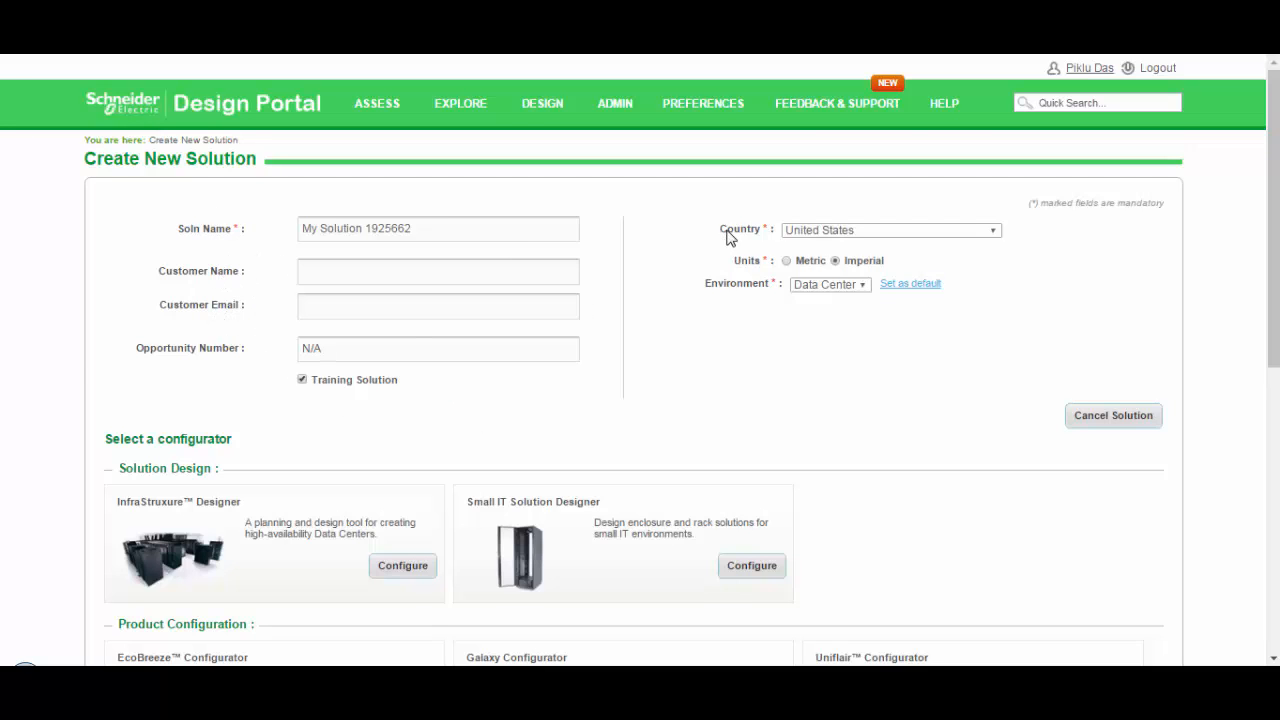
left_click(447, 226)
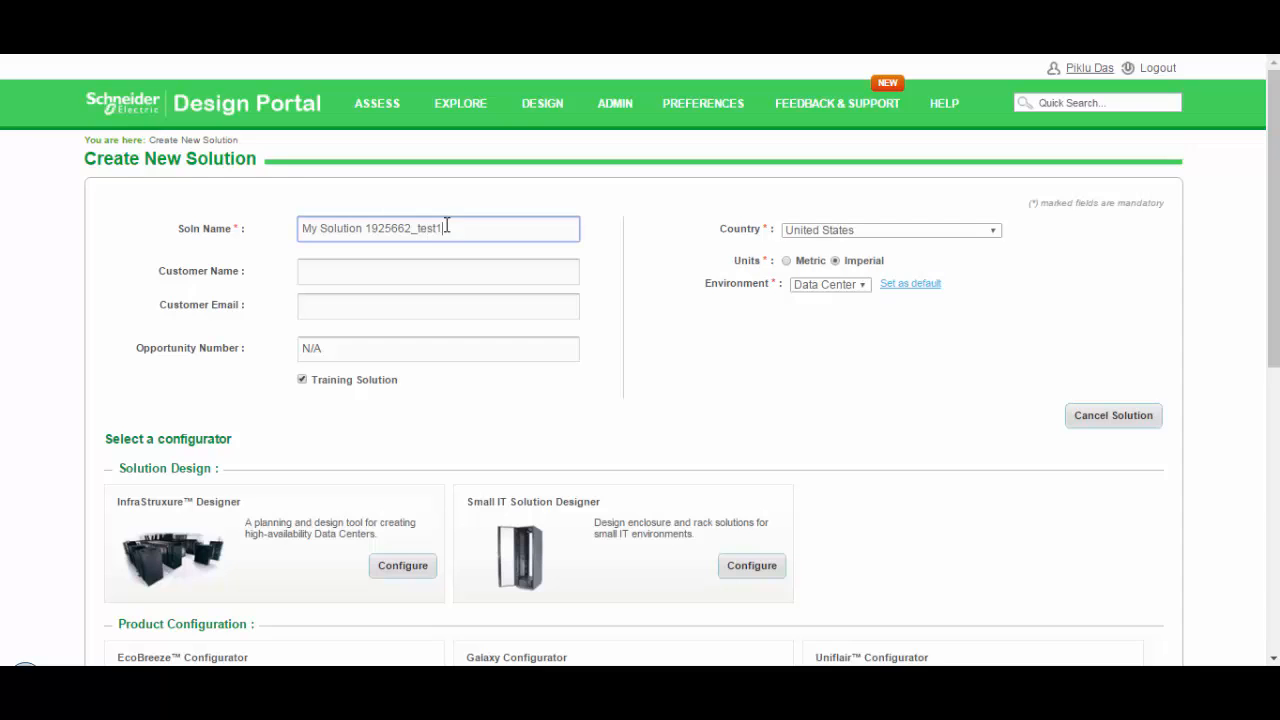
type("_test111")
Step: Fill in the customer's name and e-mail address for the new solution
left_click(430, 261)
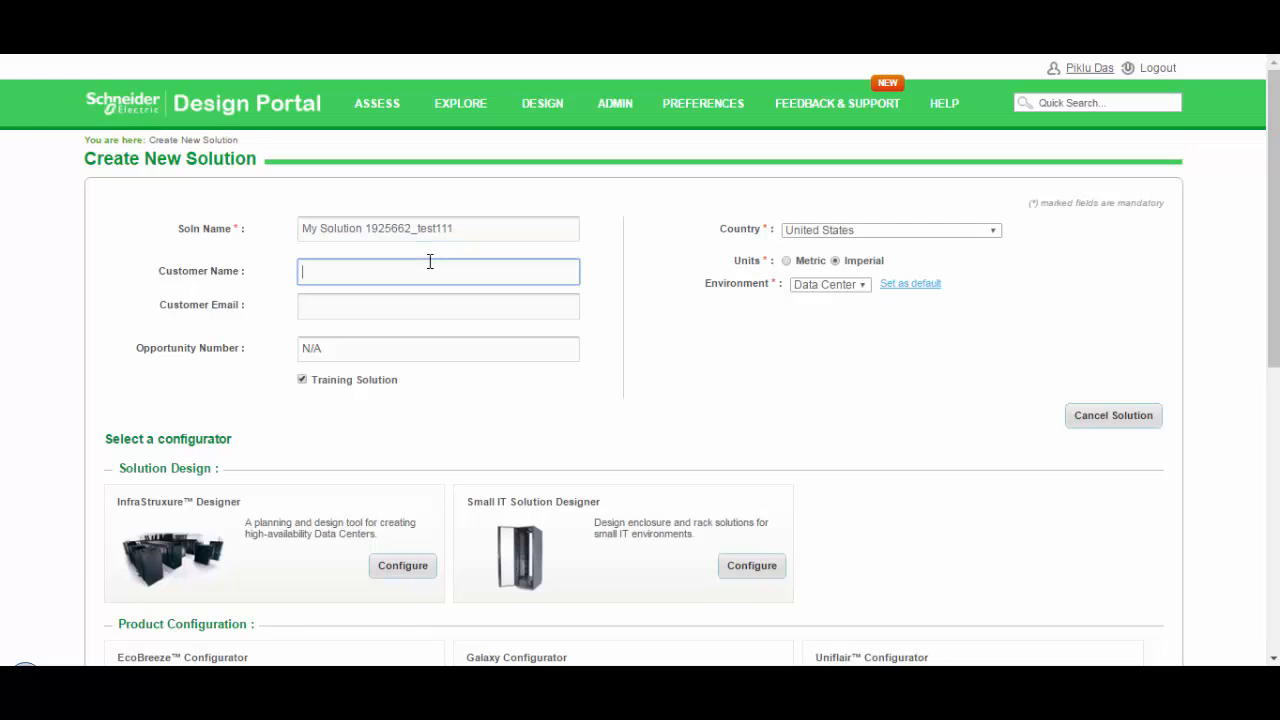
type("test")
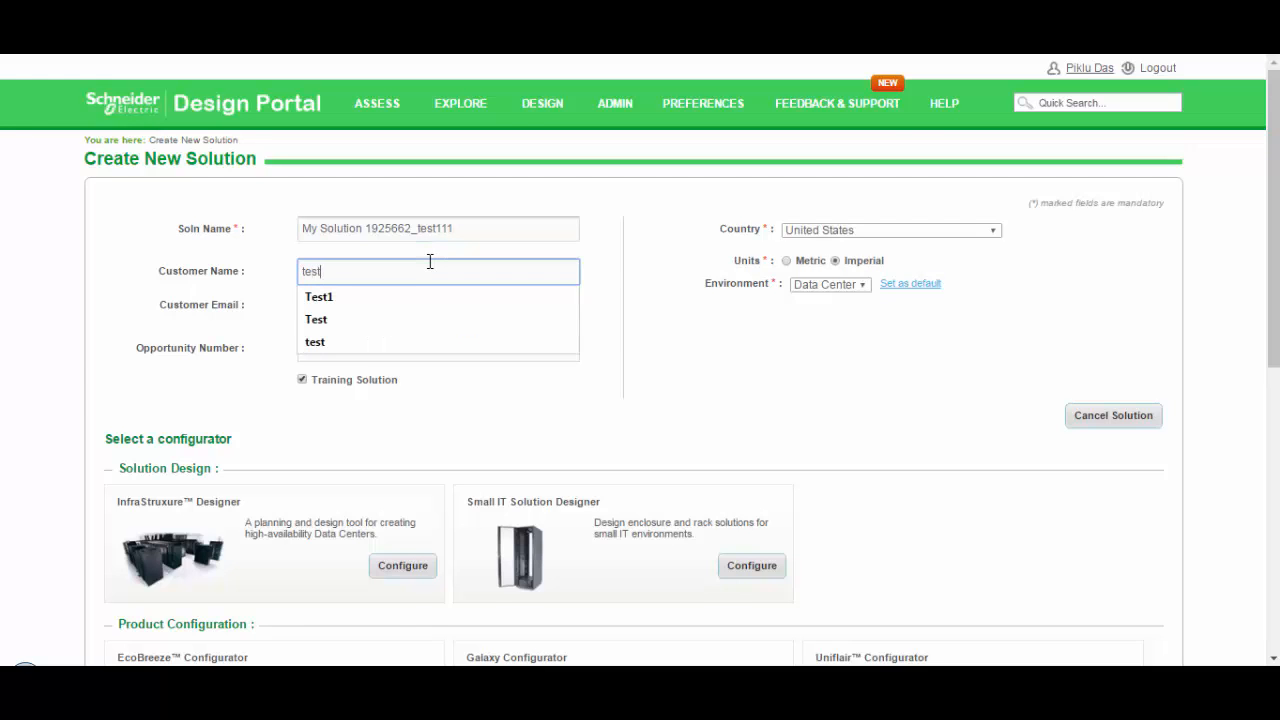
left_click(348, 311)
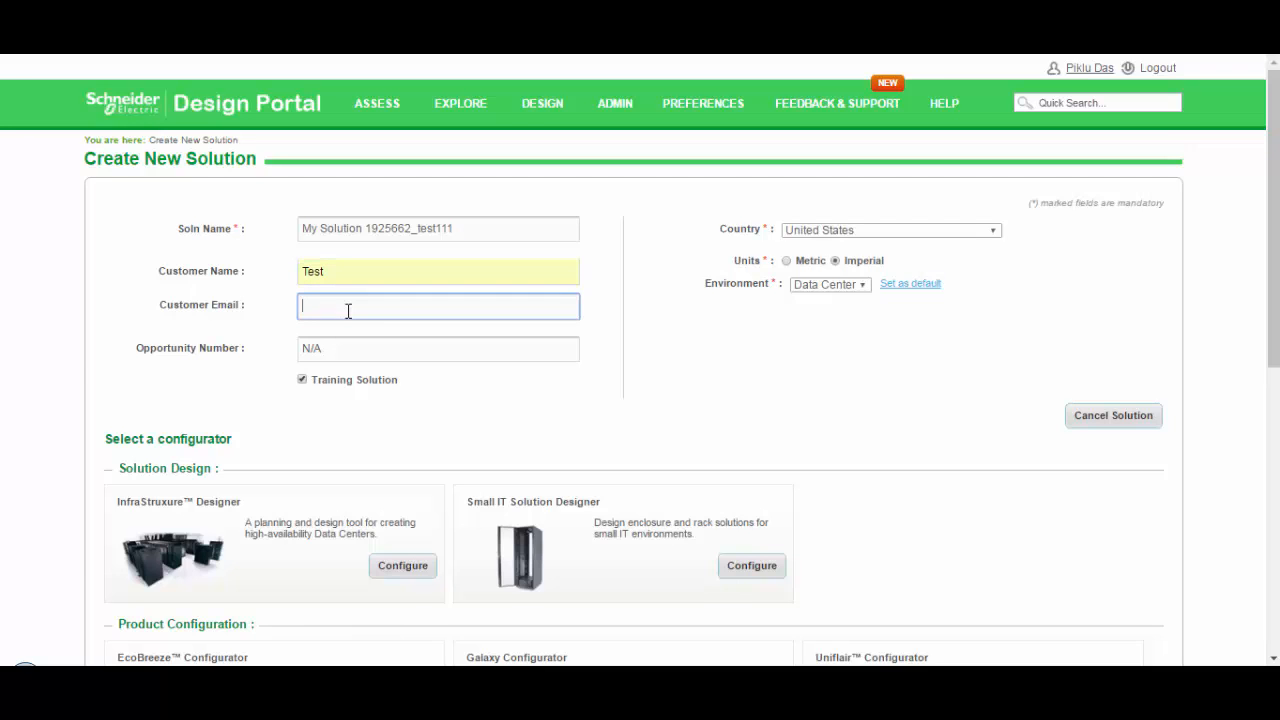
left_click(348, 311)
left_click(346, 331)
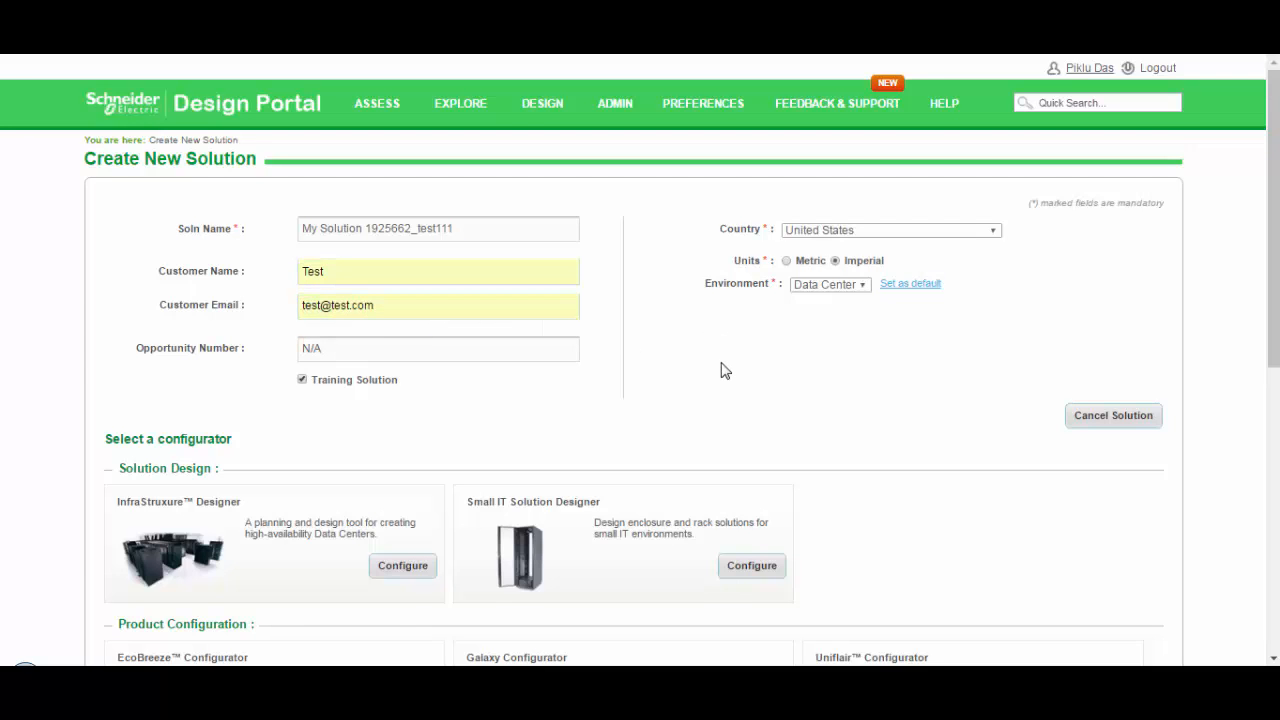
Step: Launch the 3Phase UPS for DC & Facilities configurator for the solution
scroll(851, 420, "down", 5)
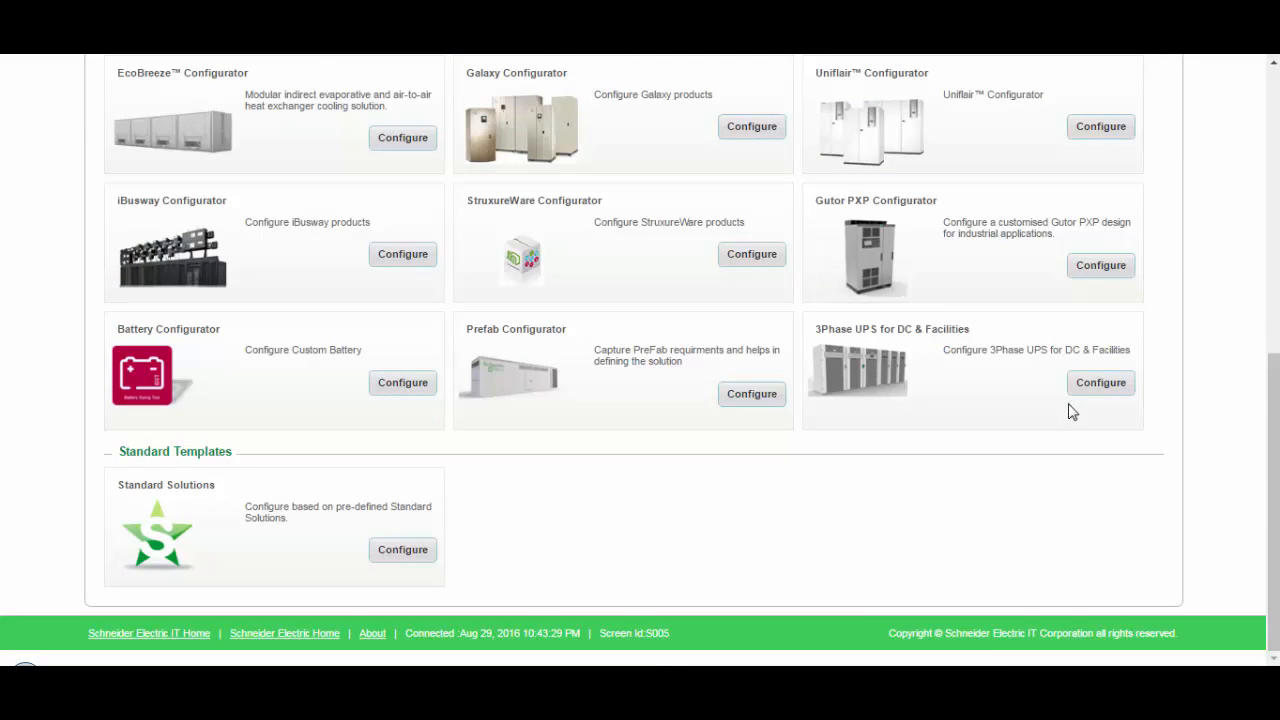
left_click(1100, 385)
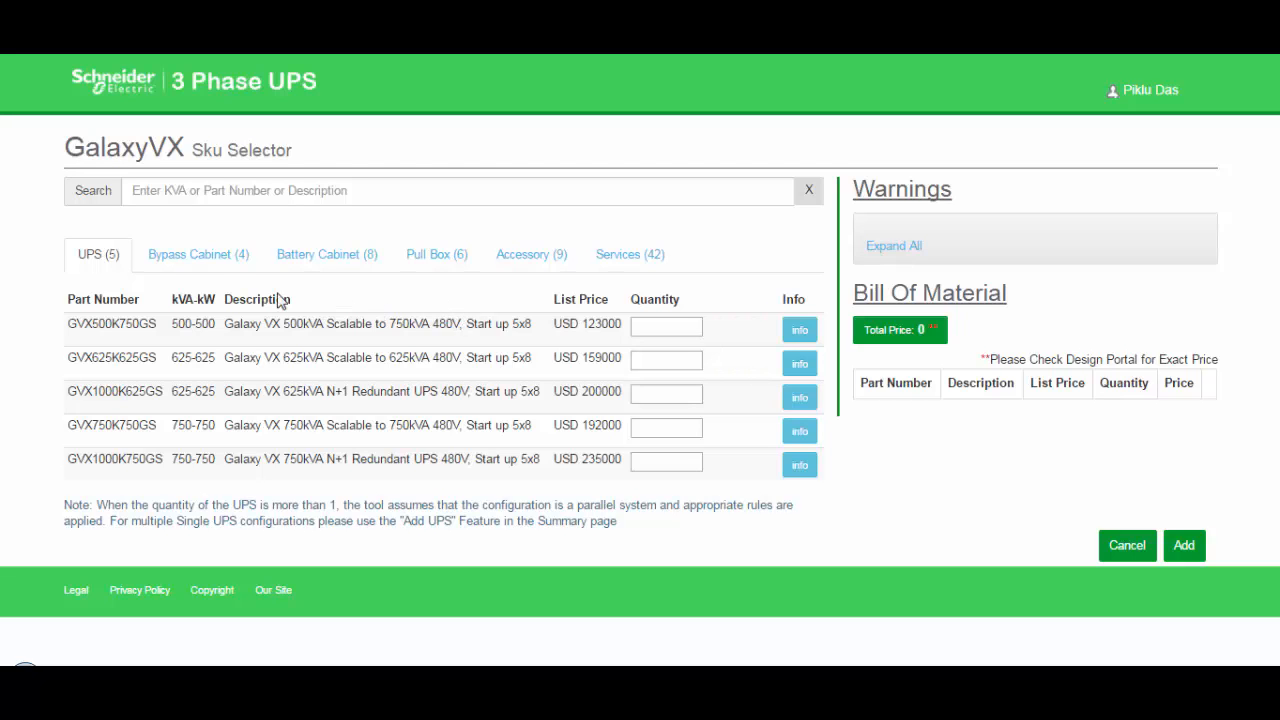
Step: Browse the GalaxyVX part categories from Bypass Cabinet to Services, and view the details of UPS GVX500K750GS
left_click(201, 258)
left_click(316, 257)
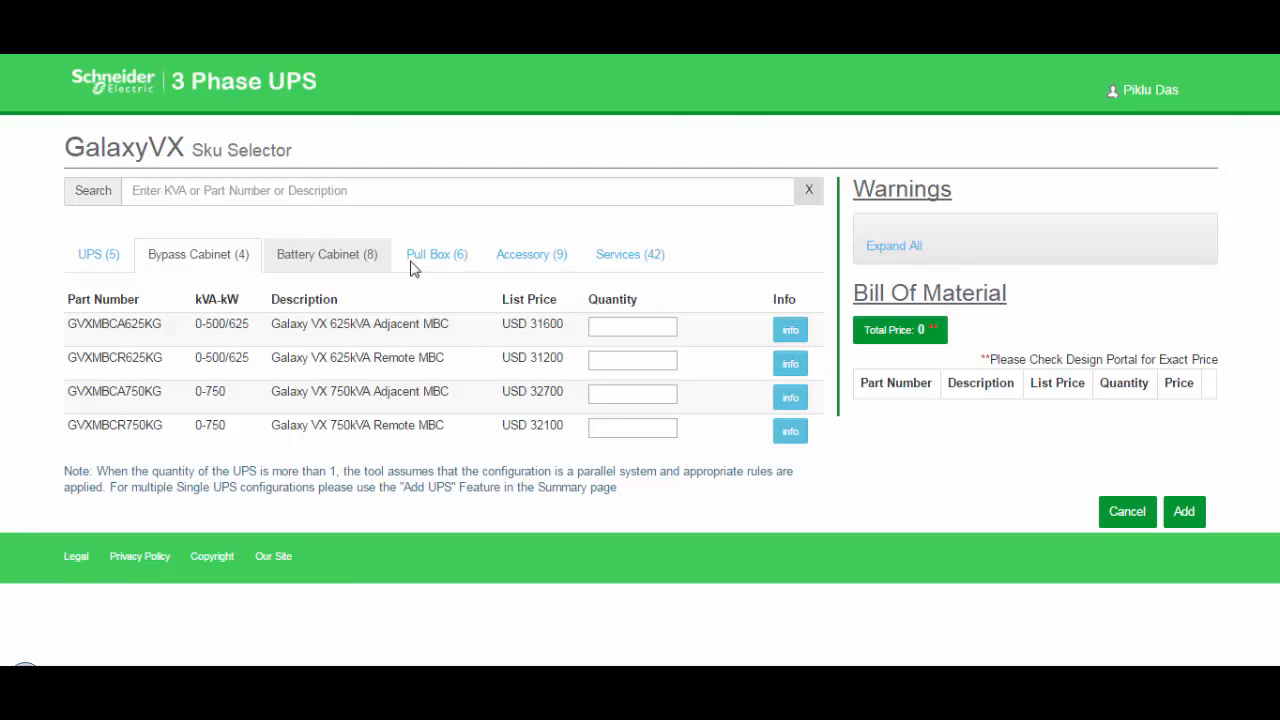
left_click(434, 256)
left_click(567, 256)
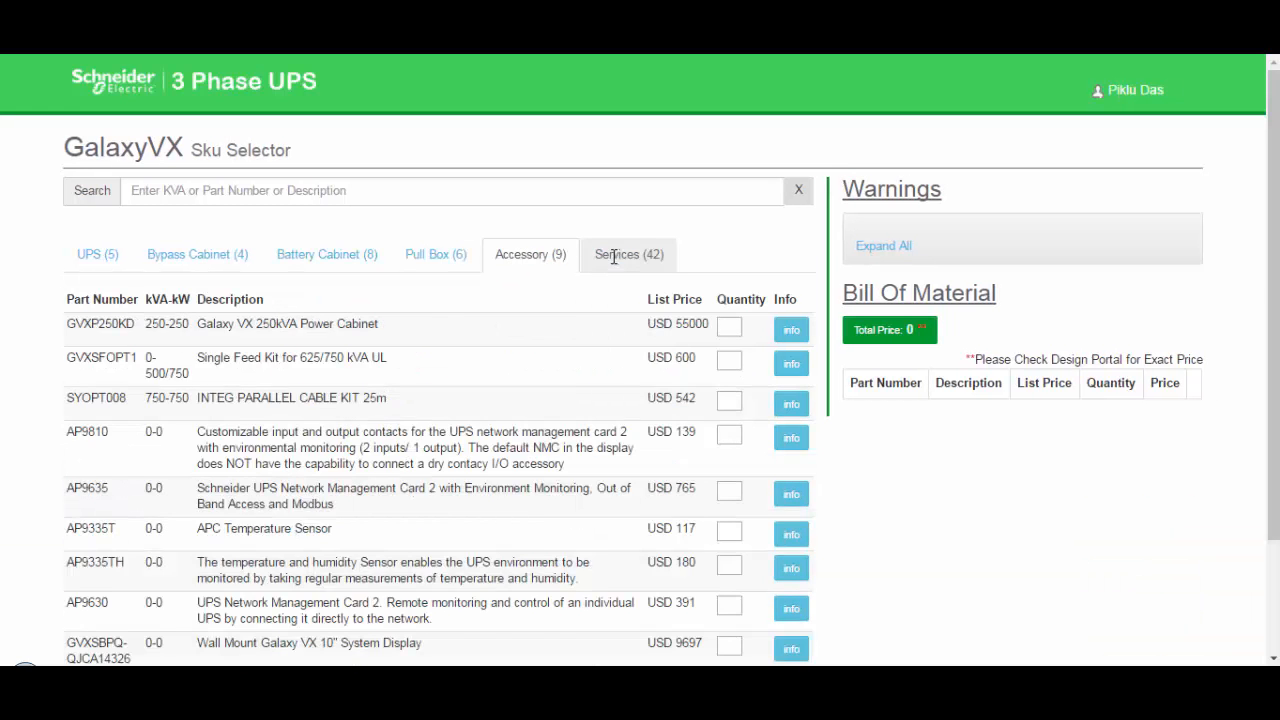
left_click(612, 253)
left_click(105, 256)
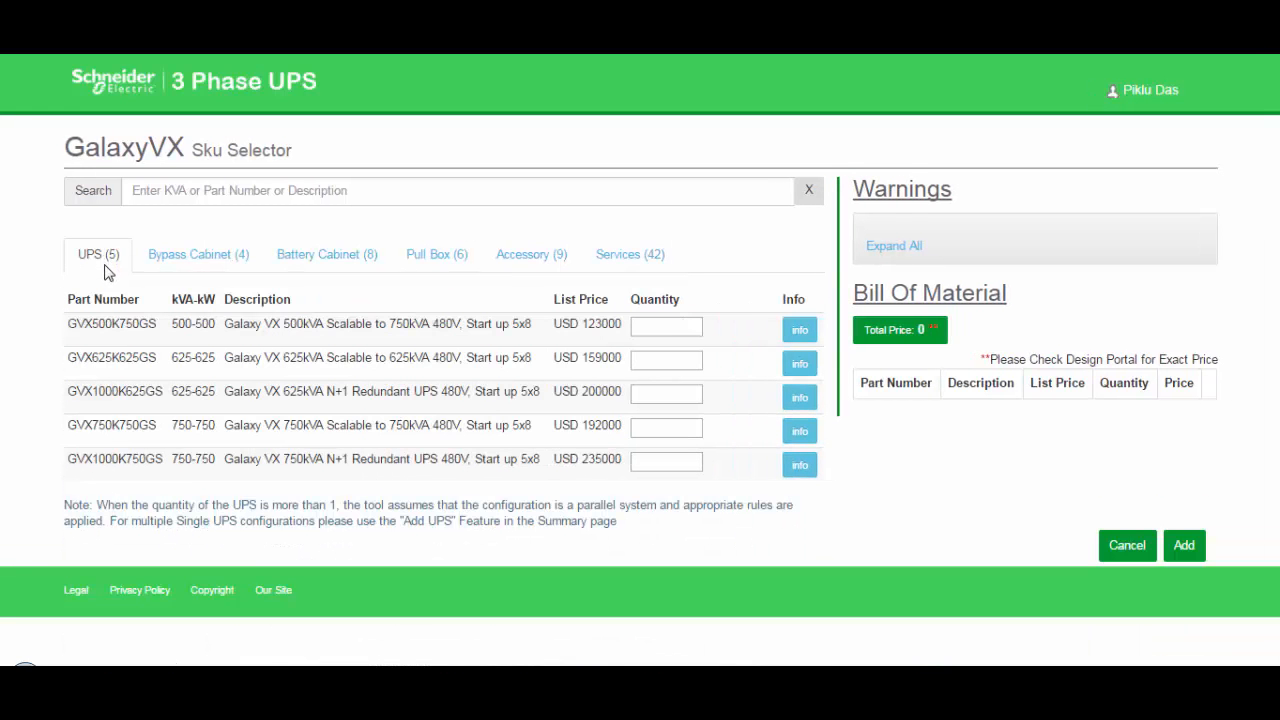
left_click(243, 189)
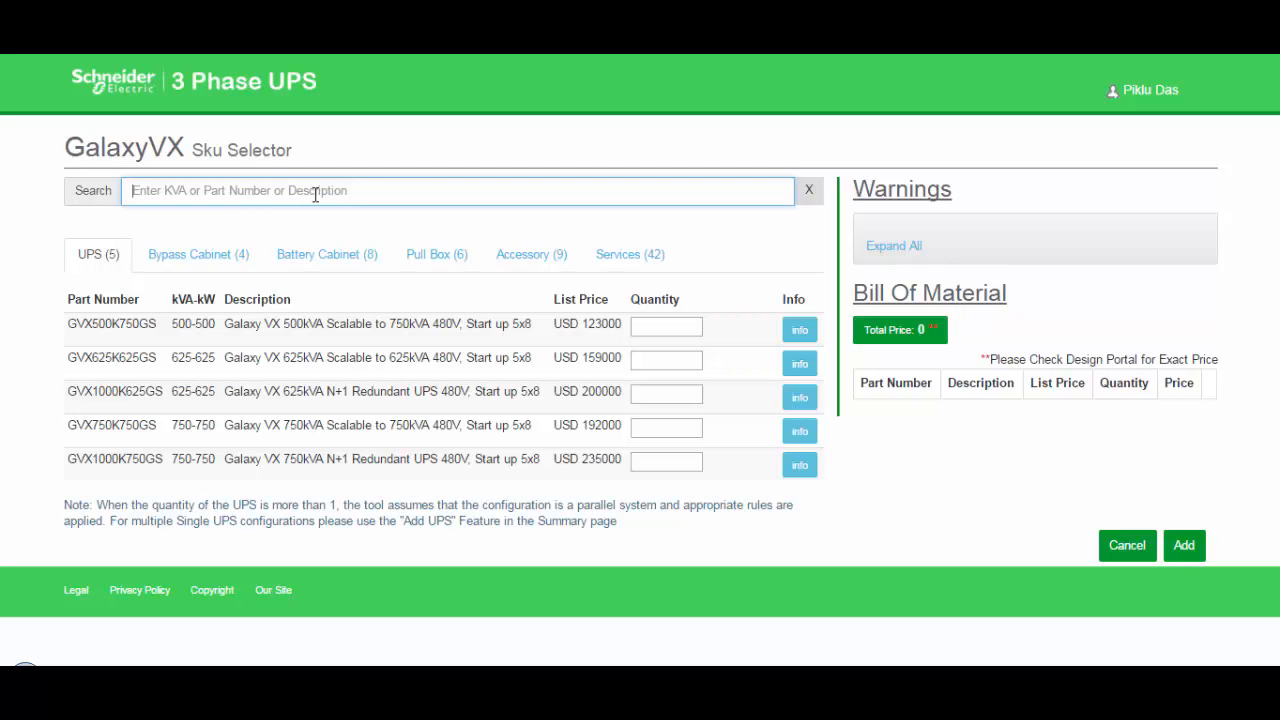
left_click(801, 333)
left_click(836, 252)
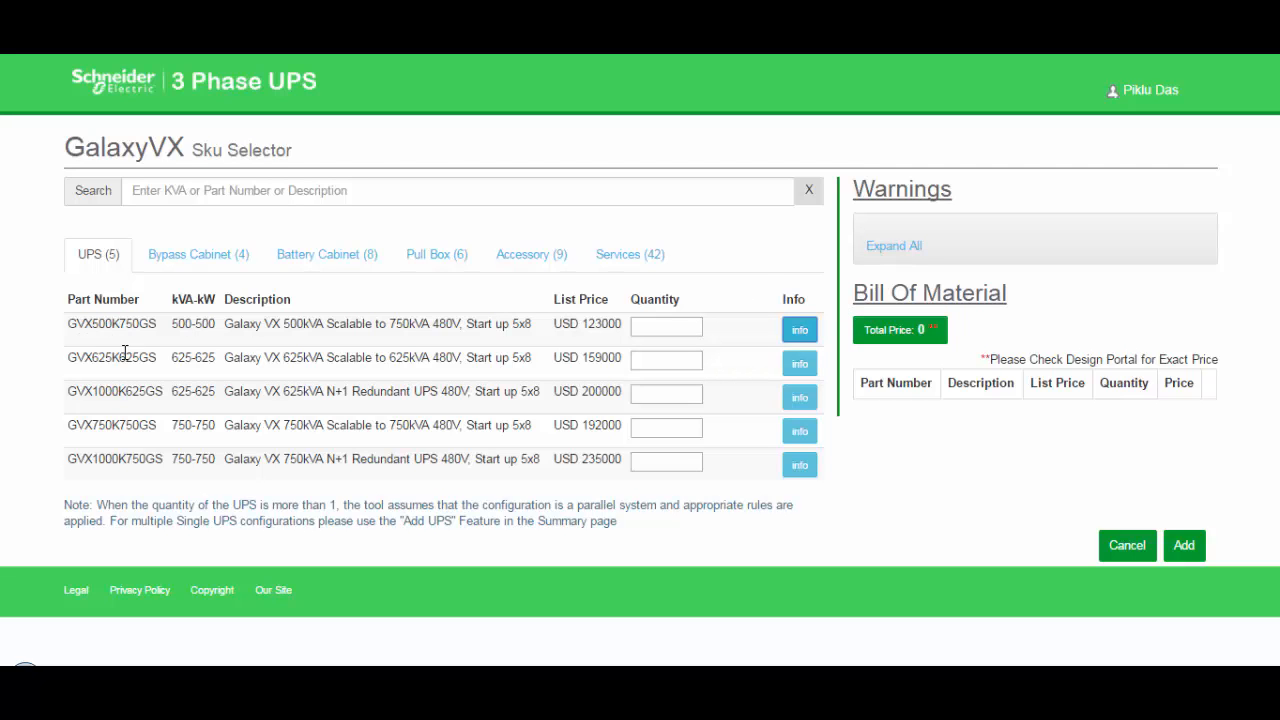
Step: Add one GVX500K750GS UPS to the bill of material and check its warnings and assembly service entry
left_click(695, 325)
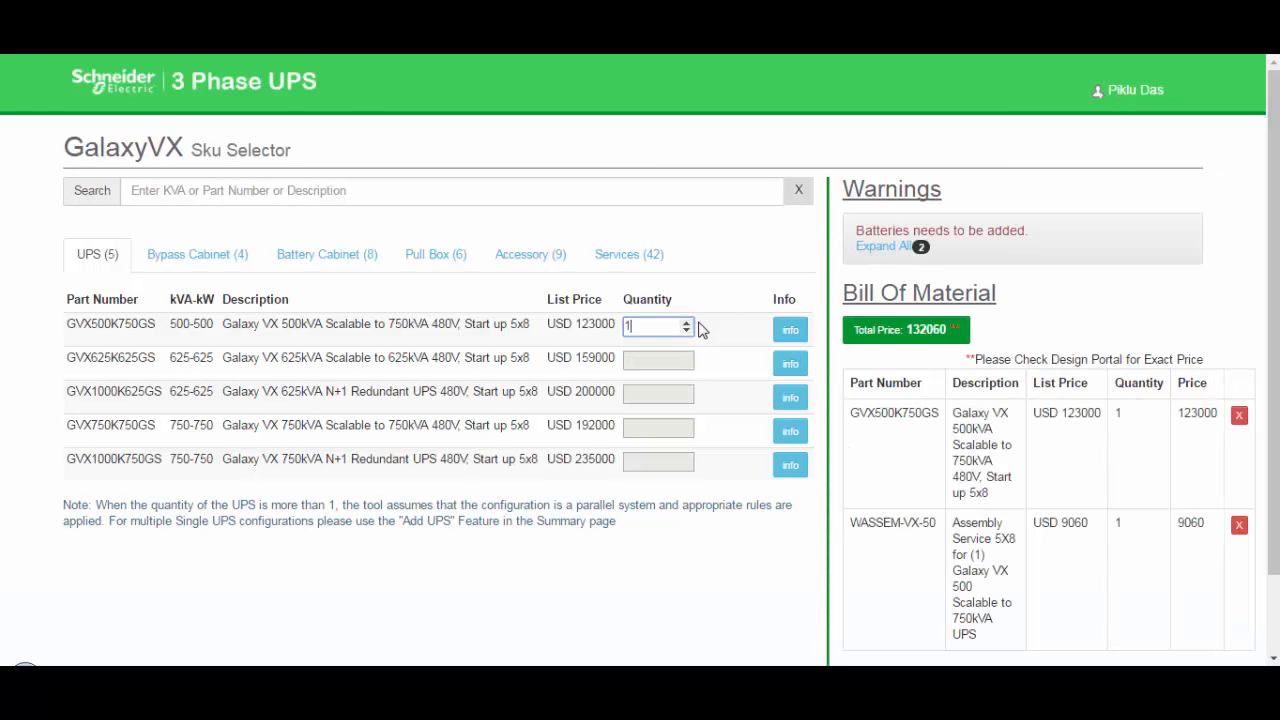
left_click(884, 241)
left_click(884, 241)
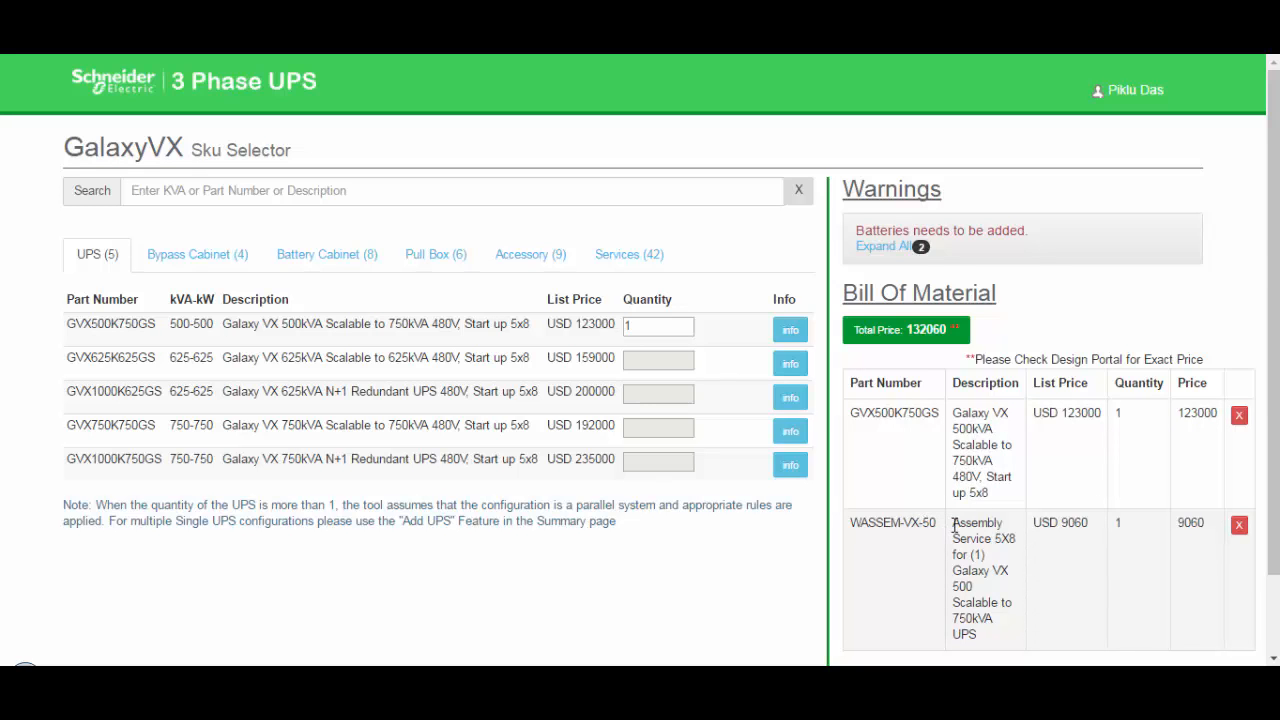
left_click_drag(955, 526, 983, 592)
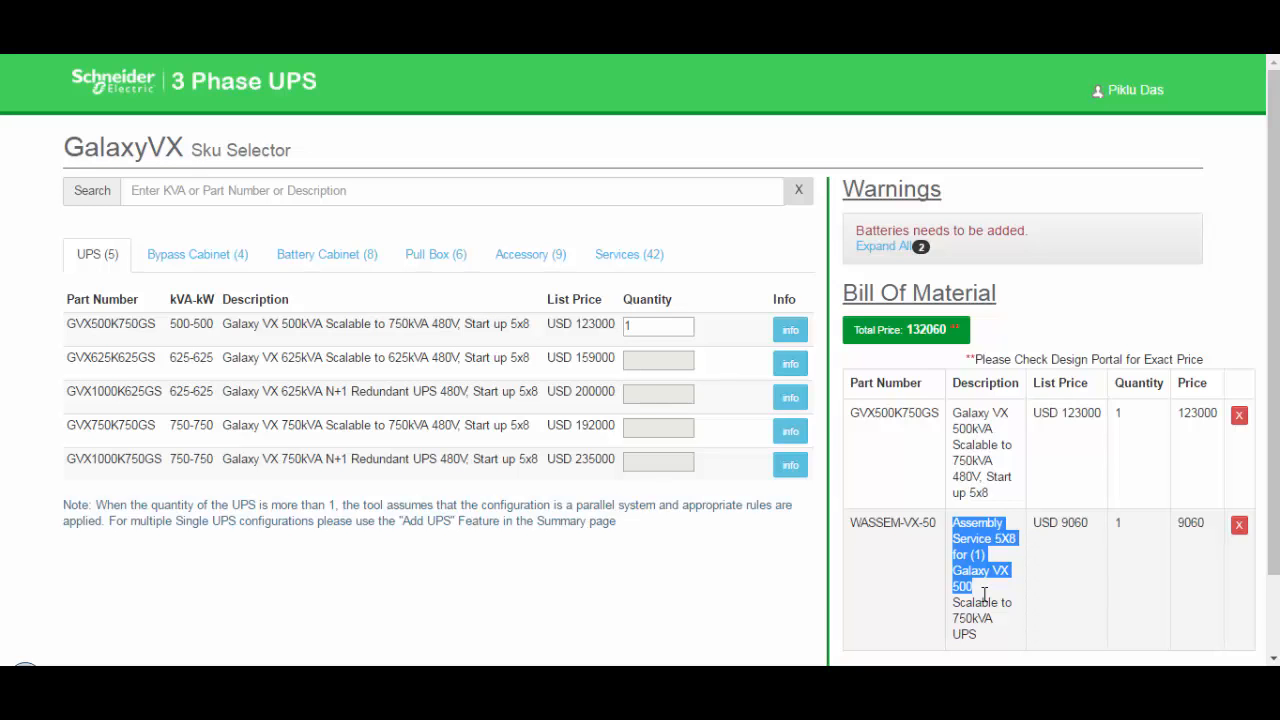
left_click_drag(984, 593, 994, 636)
left_click(975, 620)
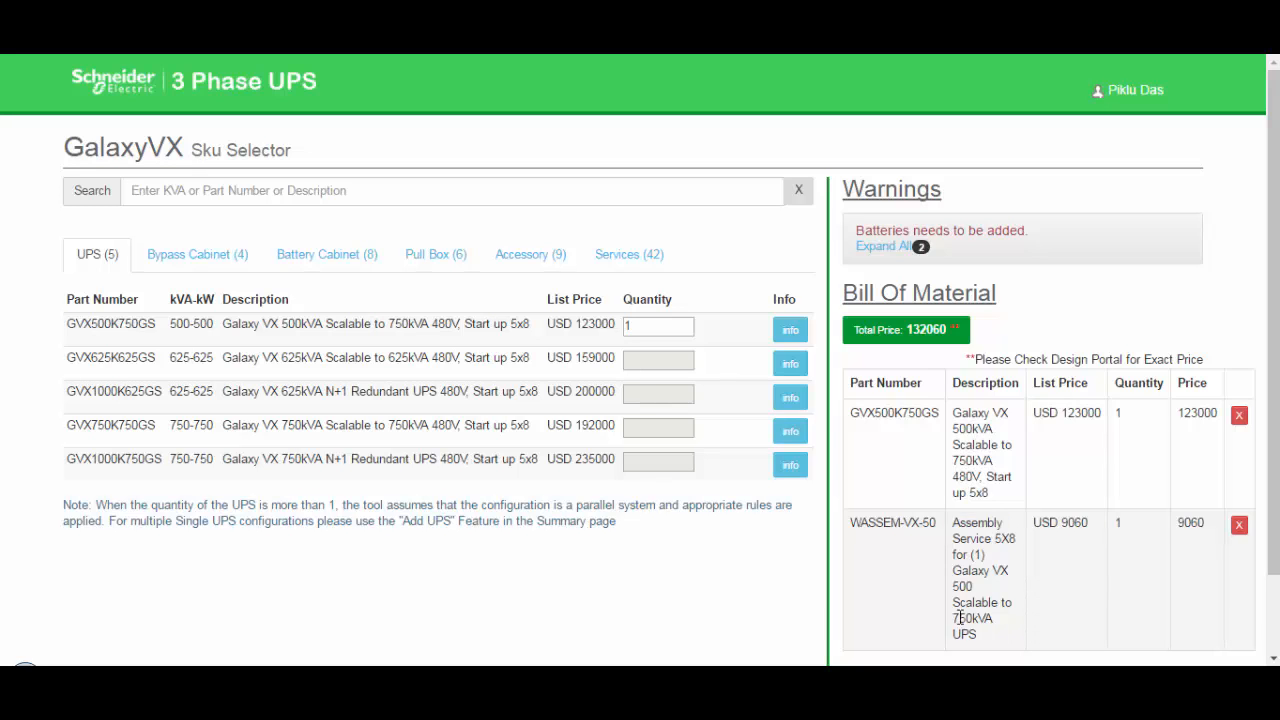
Step: Expand the warnings and add one GVXMBCA750KG 750kVA Adjacent MBC bypass cabinet
left_click(898, 250)
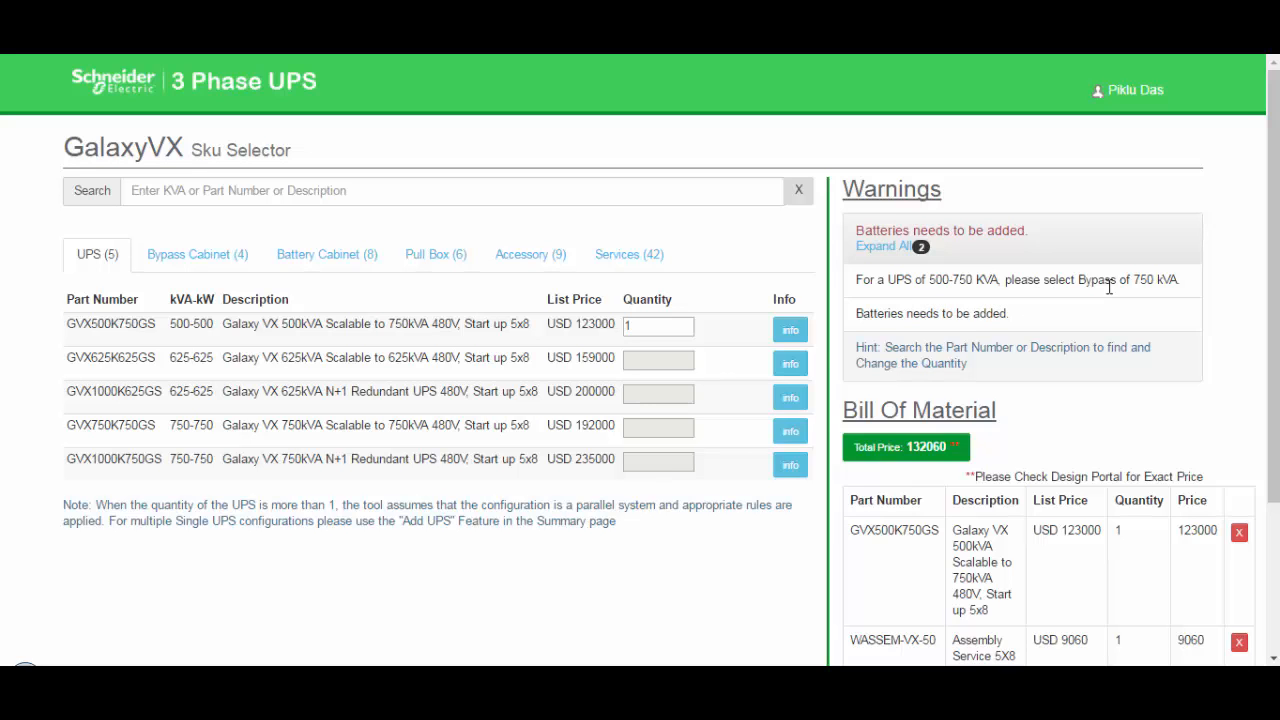
left_click(193, 254)
left_click(660, 391)
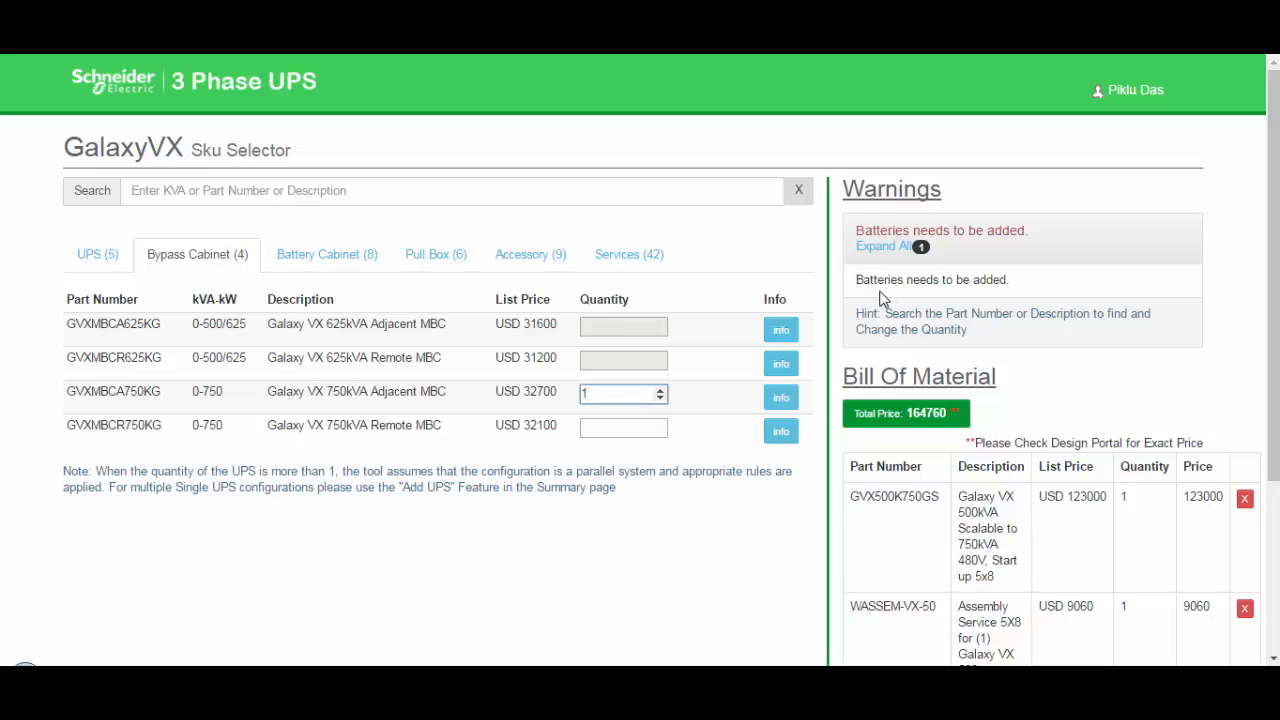
Step: Set the required runtime to 24 min in the battery runtime chart for the 500KW UPS
left_click(325, 254)
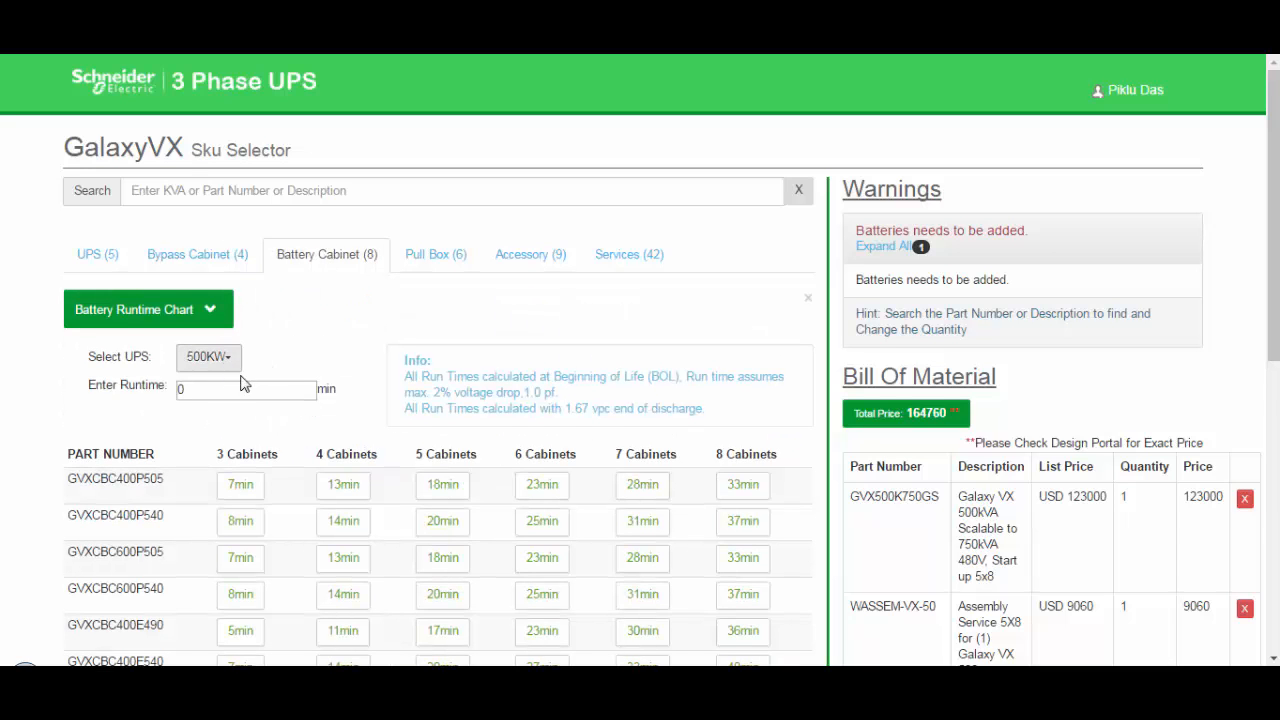
left_click_drag(266, 389, 157, 394)
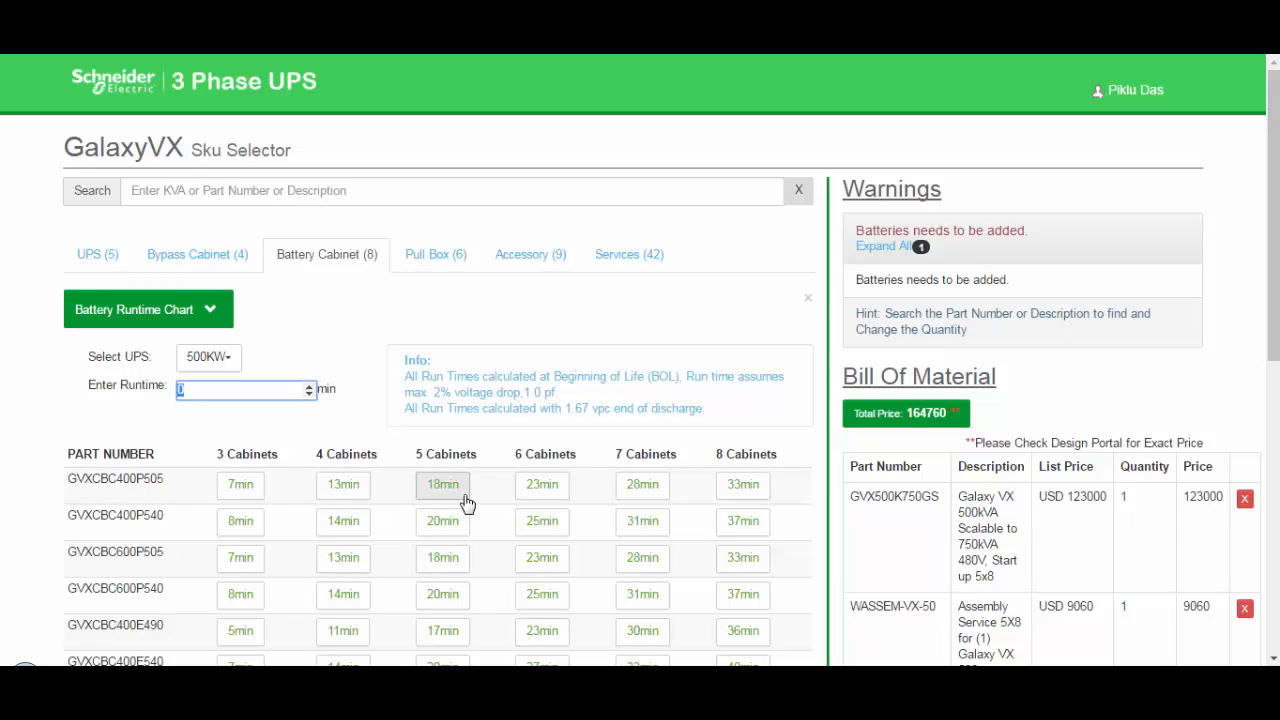
type("24")
left_click(390, 433)
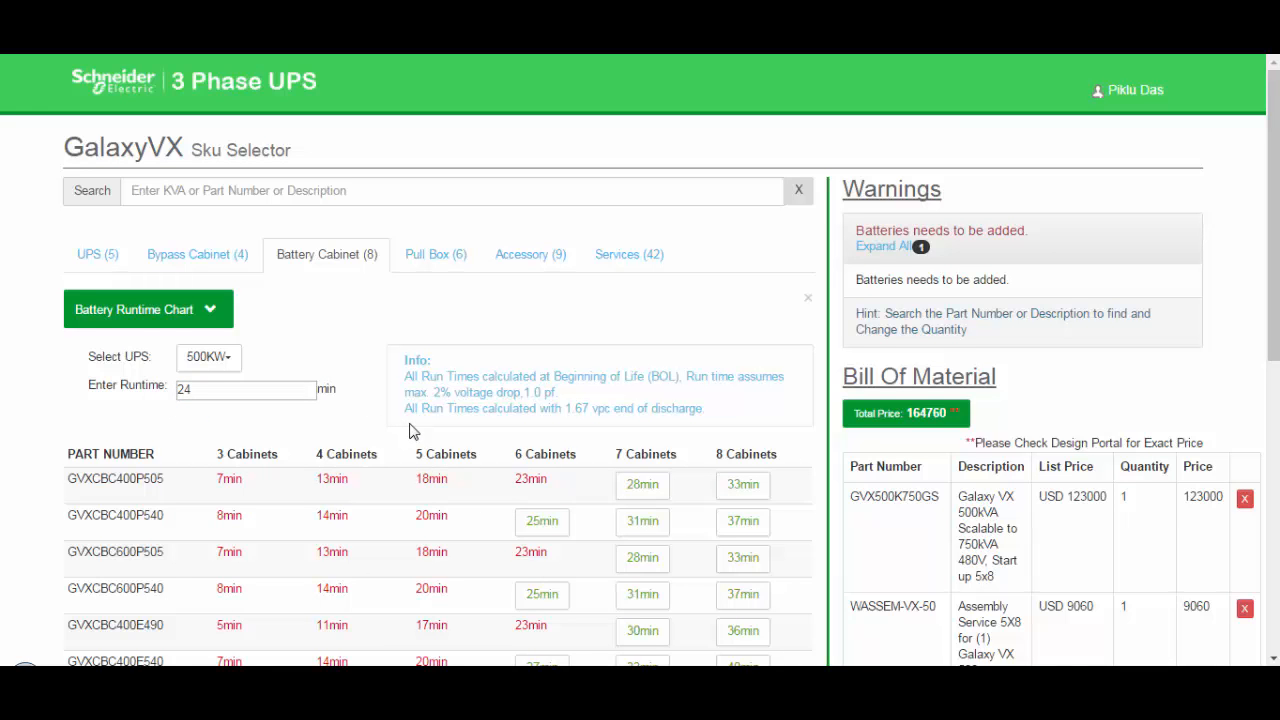
Step: Add seven GVXCBC400P540 battery cabinets using the 31min runtime option and check the bill of material
scroll(410, 430, "down", 1)
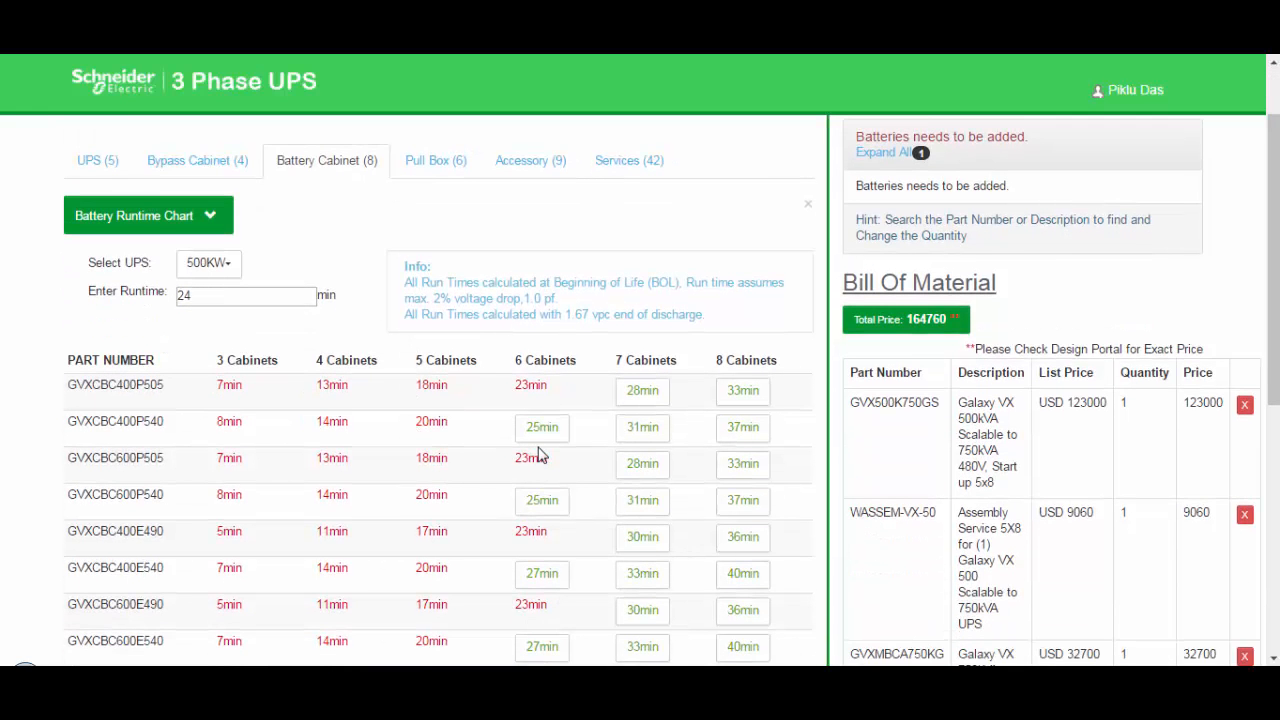
scroll(538, 455, "down", 1)
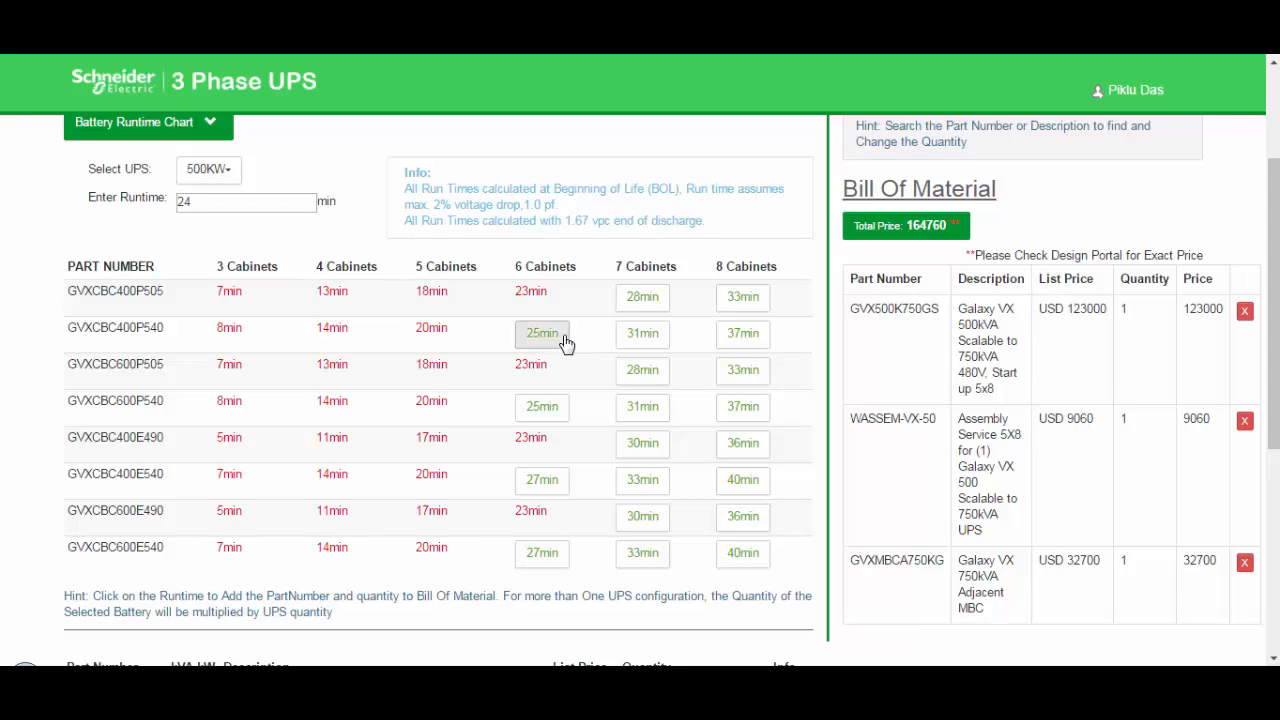
left_click(633, 338)
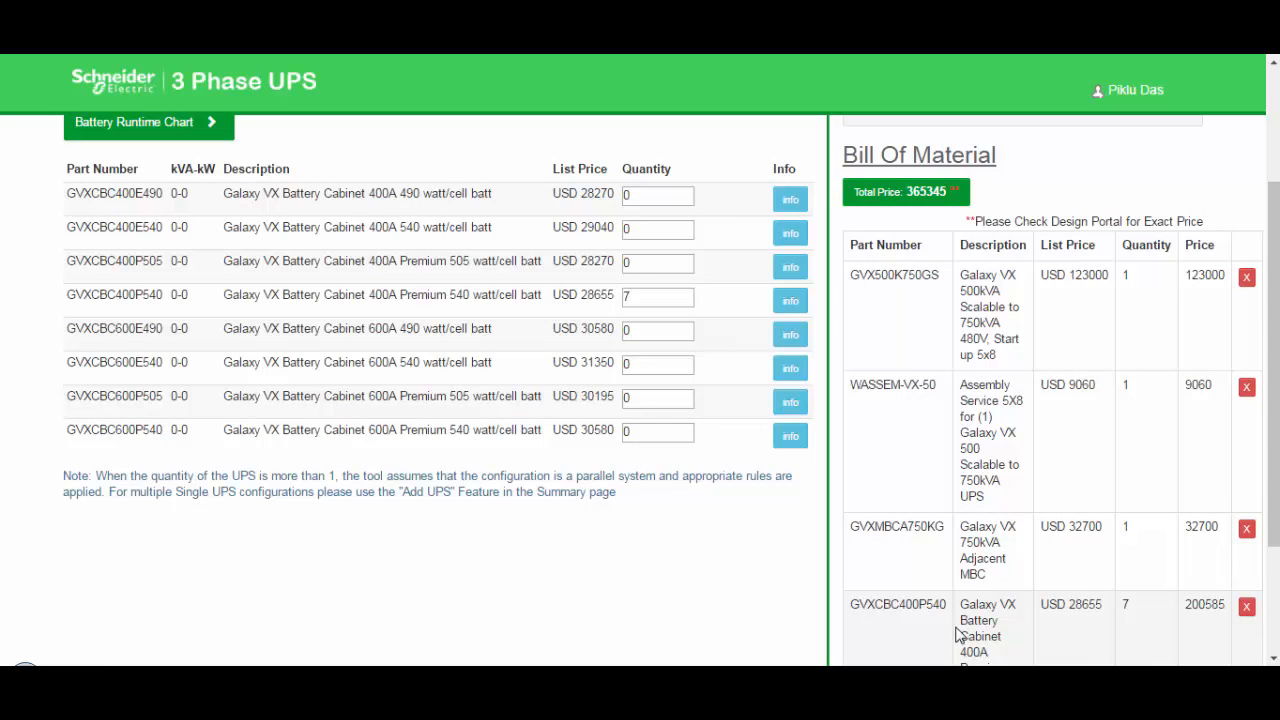
scroll(960, 575, "down", 3)
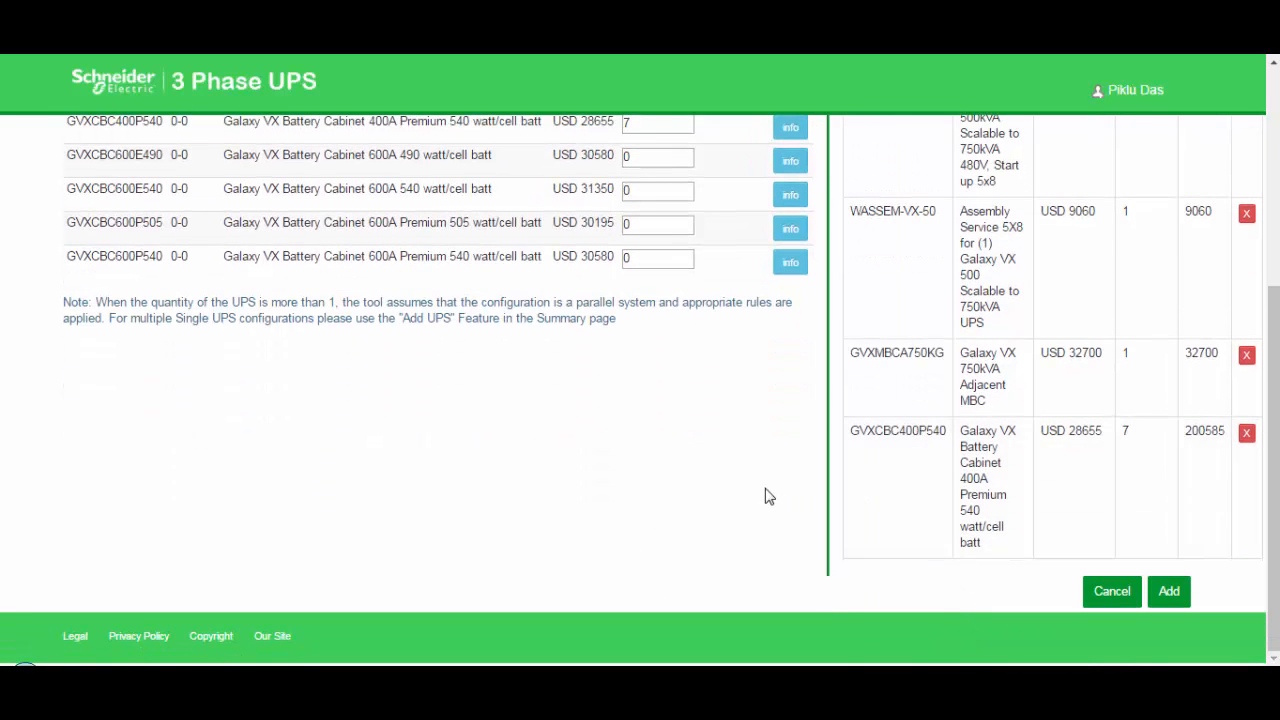
scroll(766, 492, "up", 6)
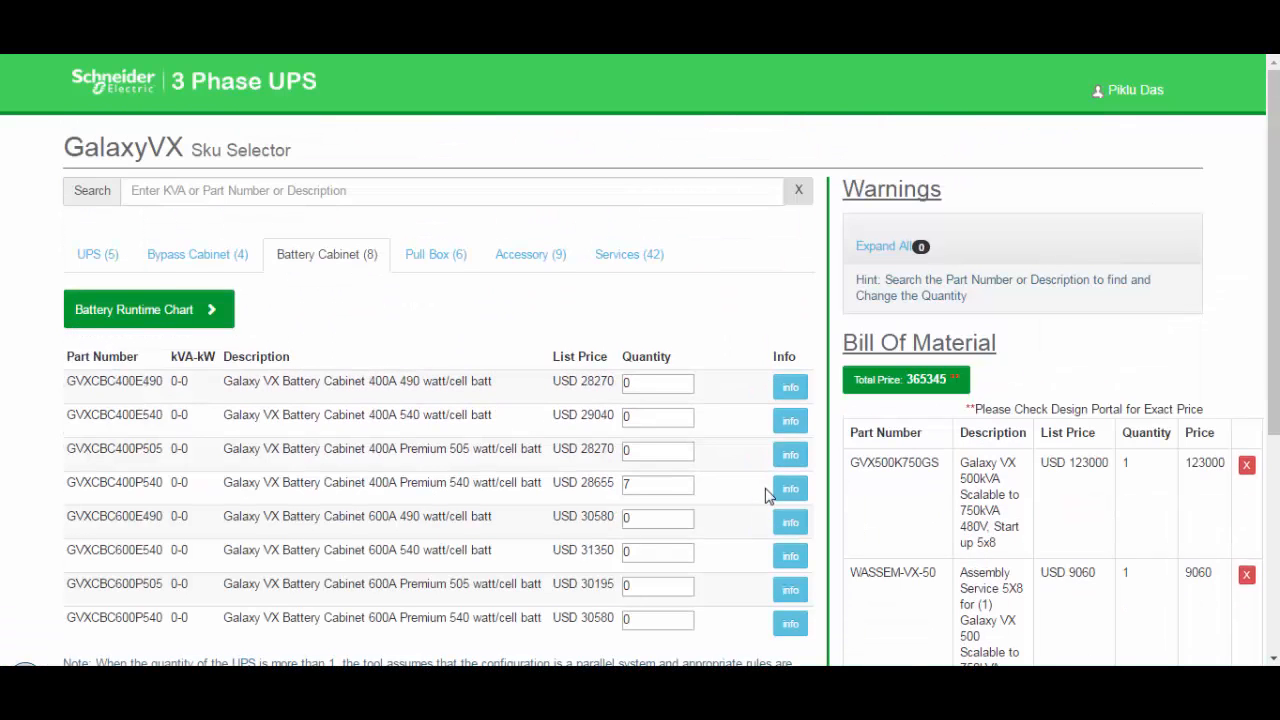
Step: Add one GVPB2000A7 pull box for 7 cabinets and review the complete bill of material
left_click(443, 257)
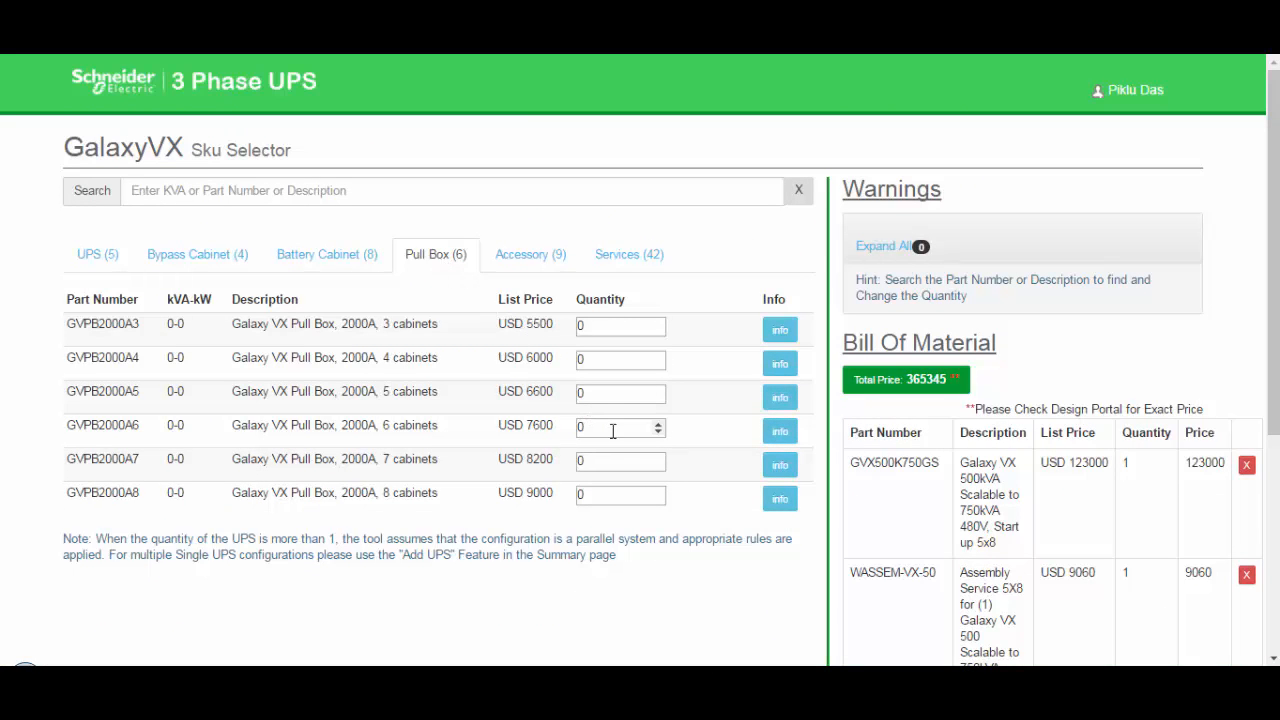
left_click(660, 462)
scroll(1035, 490, "down", 4)
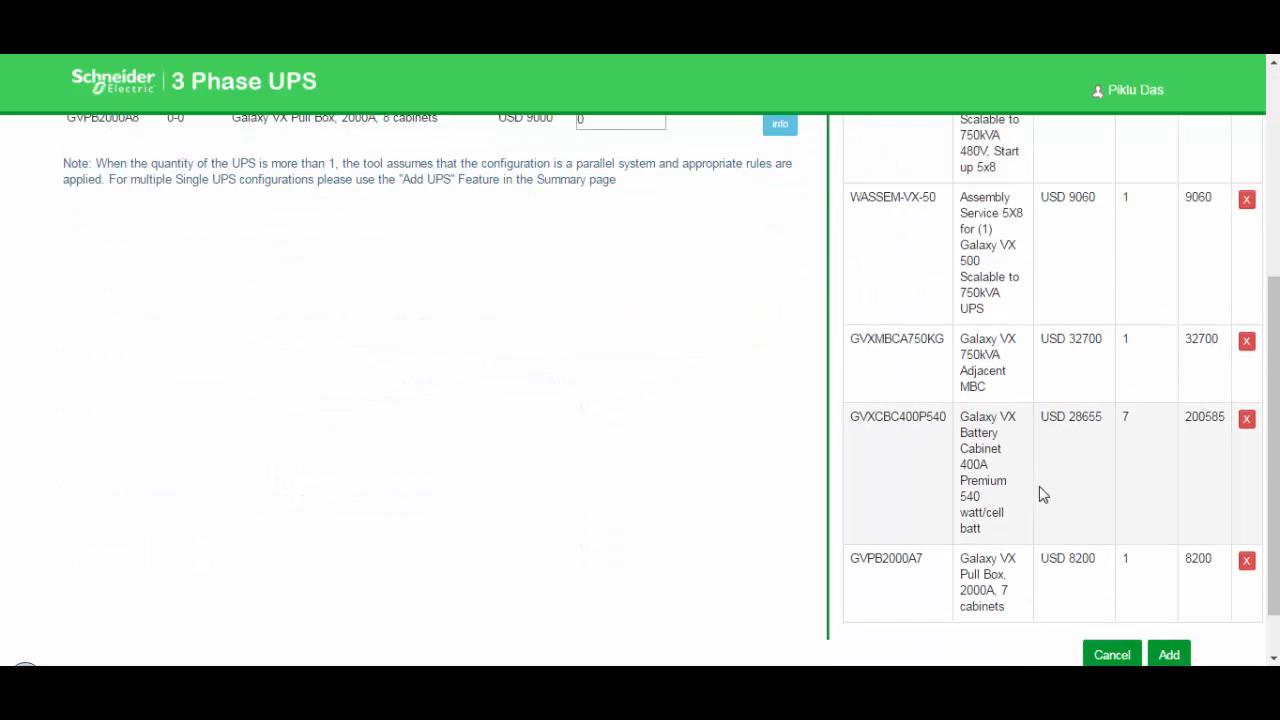
scroll(1040, 495, "down", 1)
scroll(1080, 523, "up", 5)
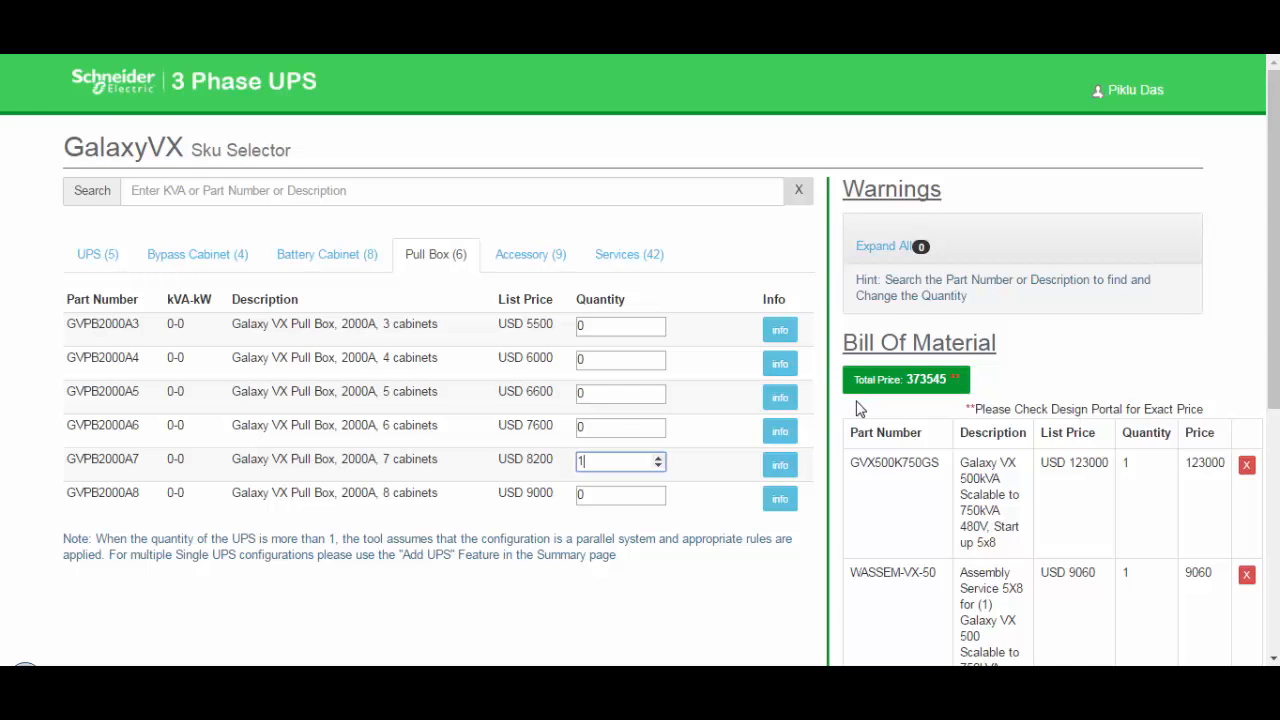
scroll(838, 408, "down", 4)
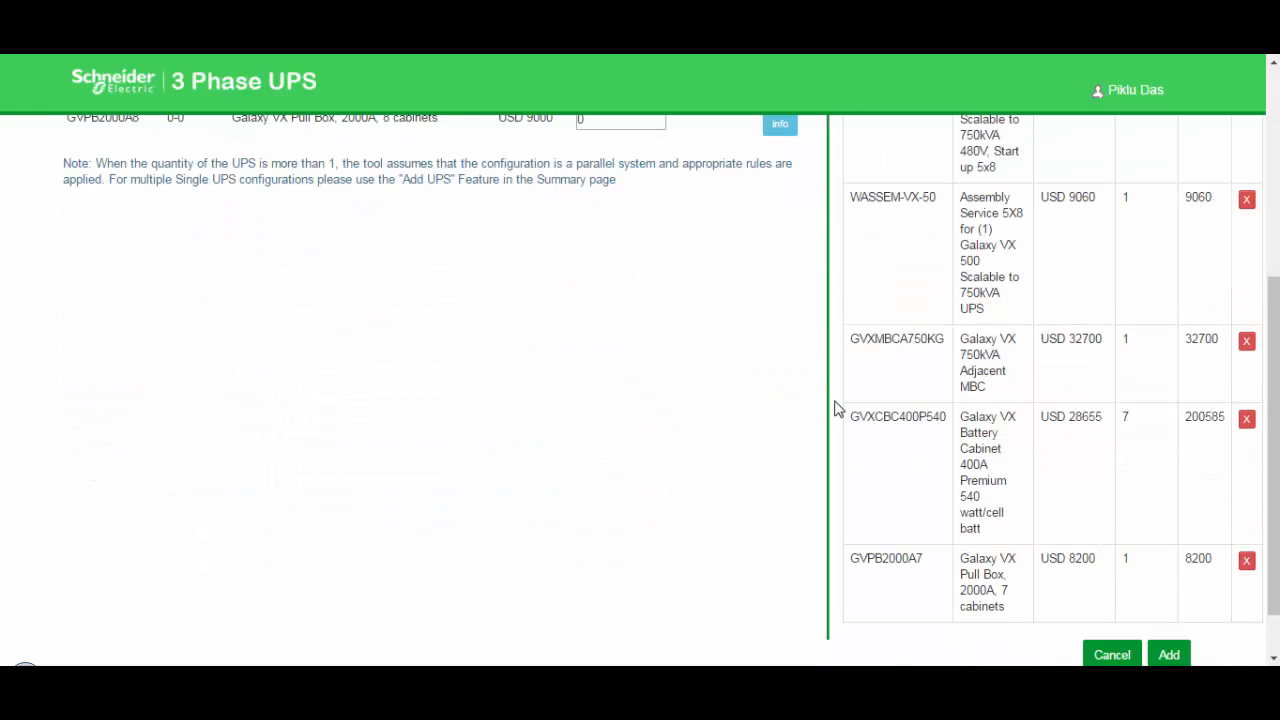
scroll(838, 408, "down", 1)
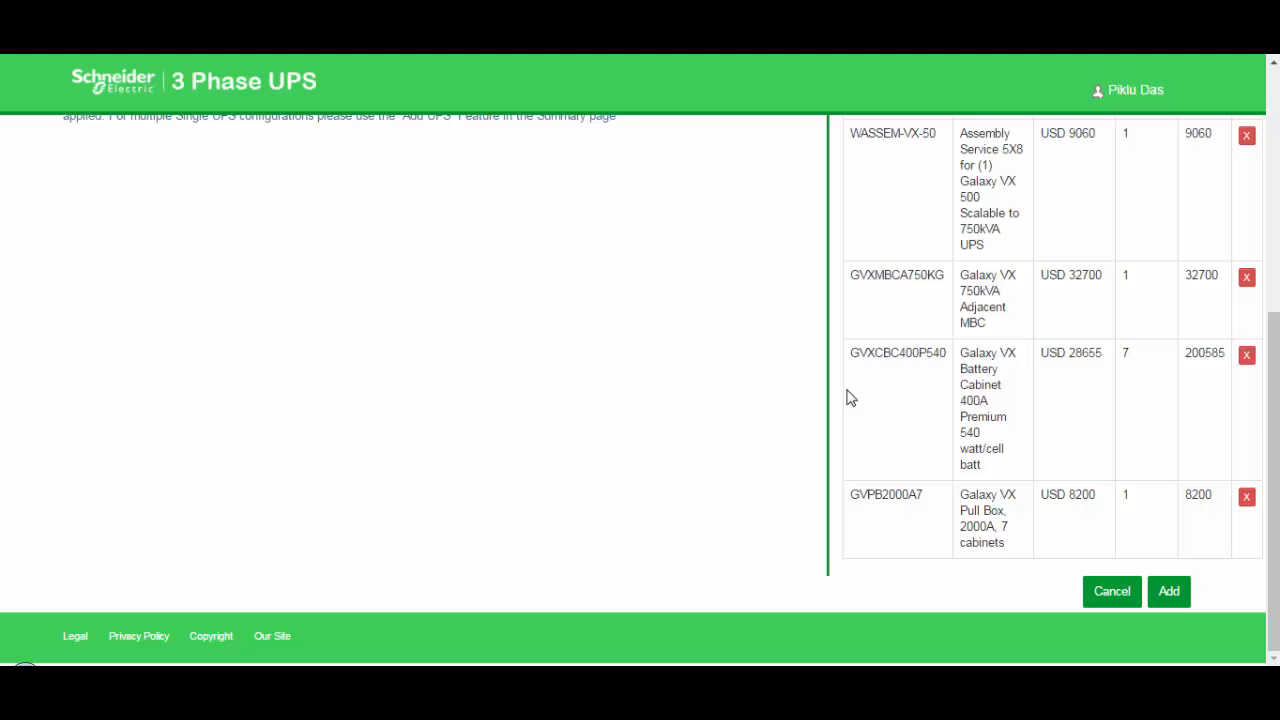
Step: Add the configured UPS to the solution as UPS System For Single and show its bill of material
left_click(1172, 605)
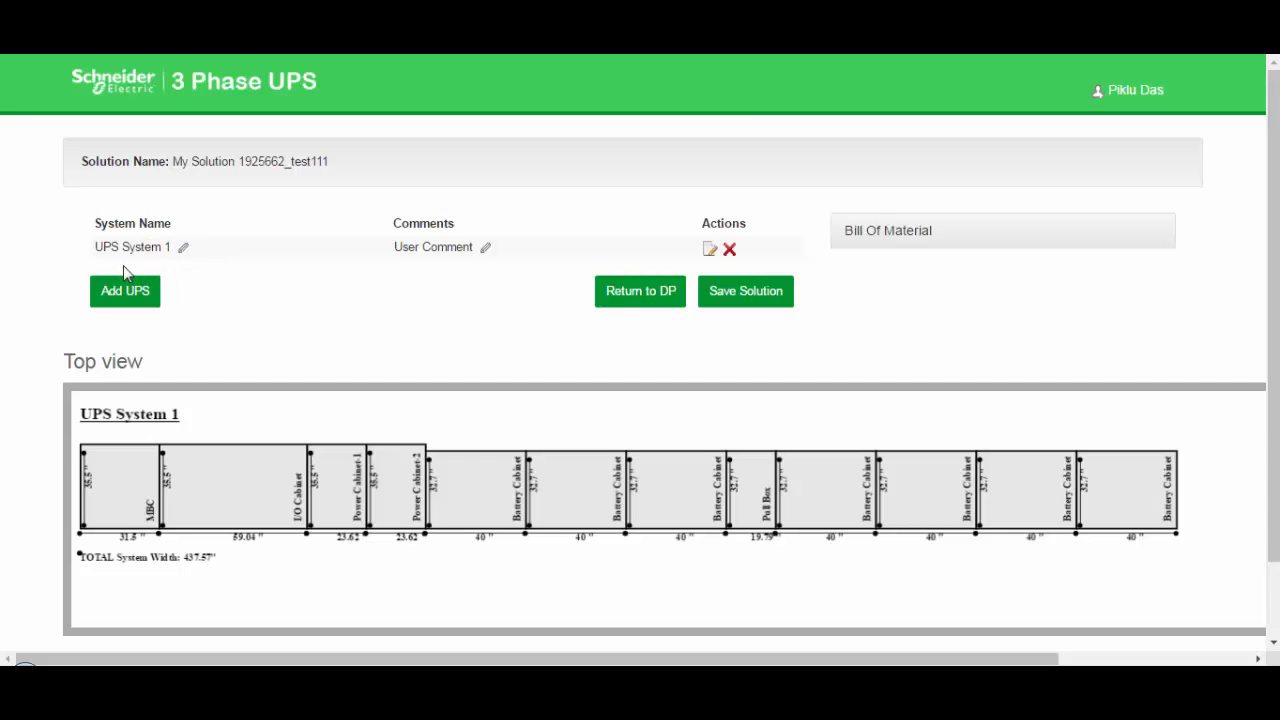
left_click(183, 250)
left_click(186, 251)
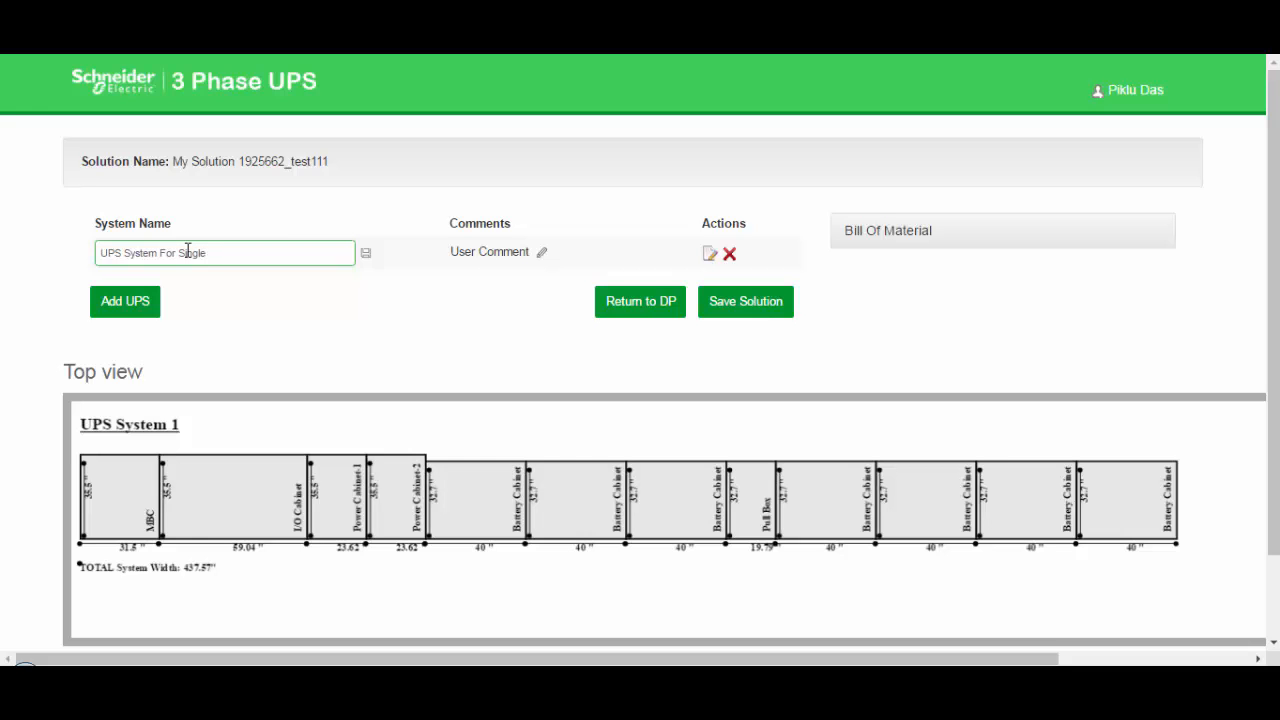
left_click(366, 256)
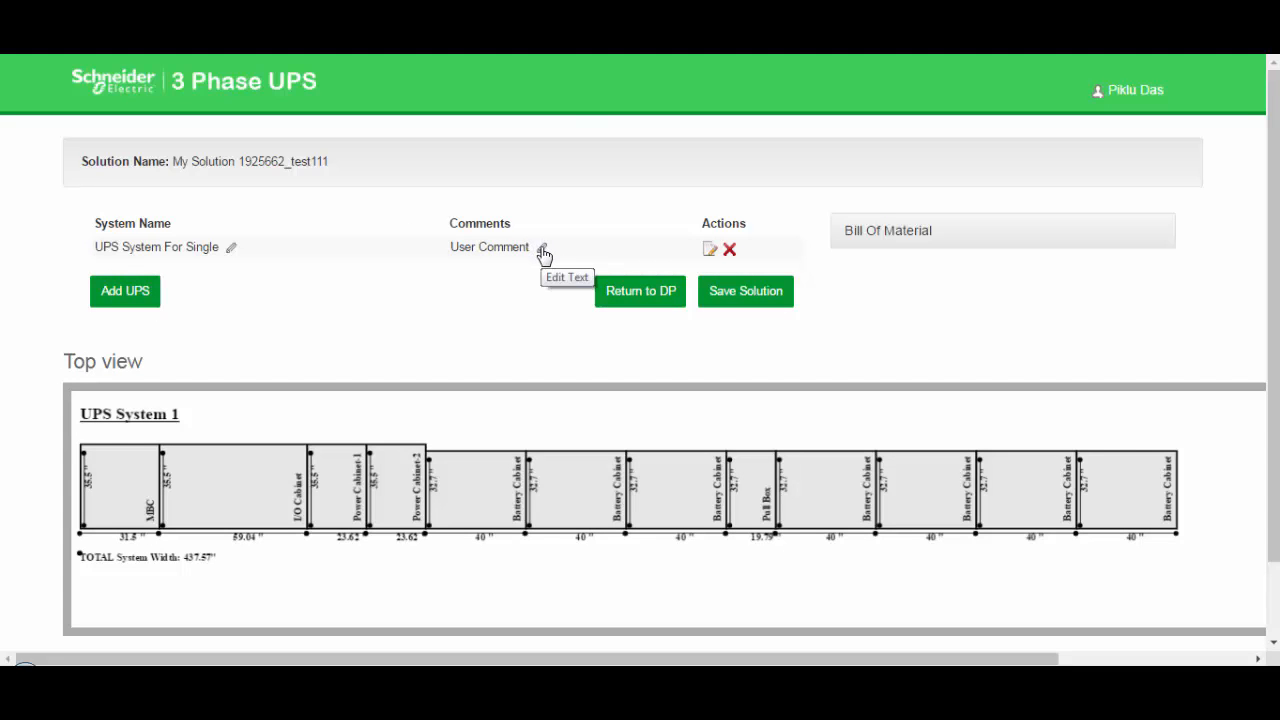
left_click(873, 232)
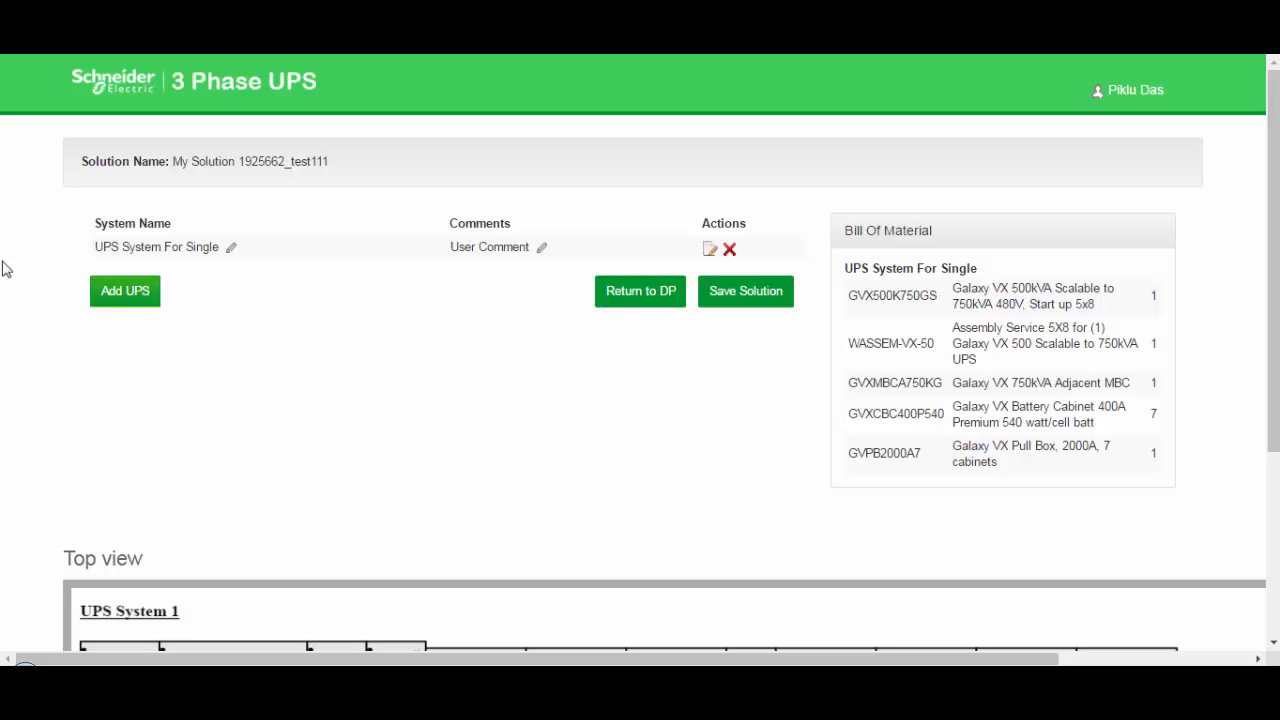
Step: Start another UPS system in the solution with one GVX625K625GS 625kVA UPS
left_click(125, 290)
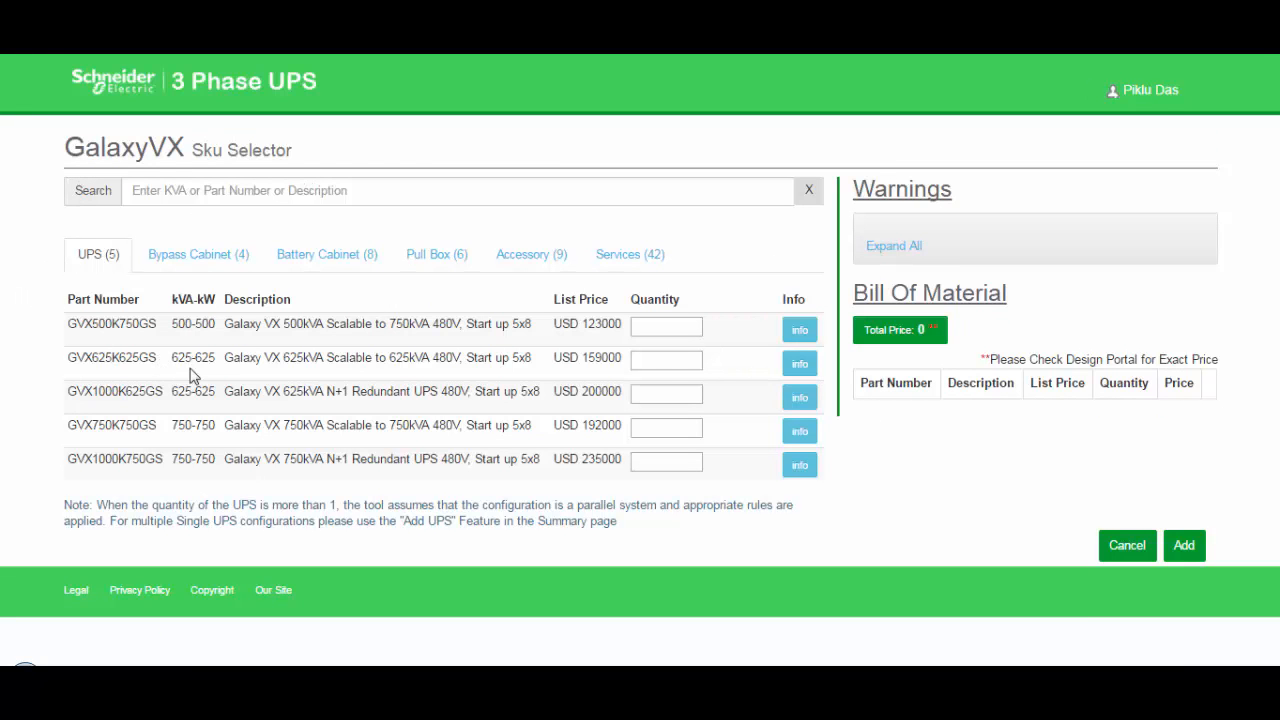
double_click(695, 357)
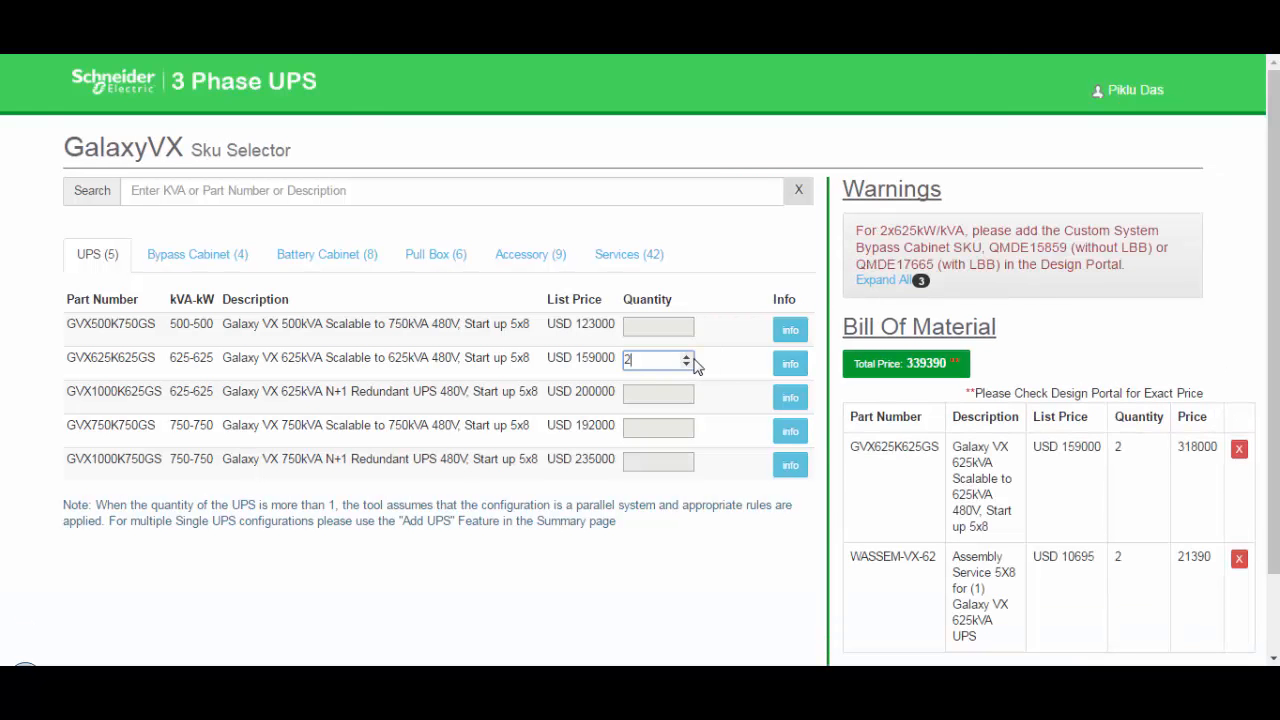
left_click(686, 364)
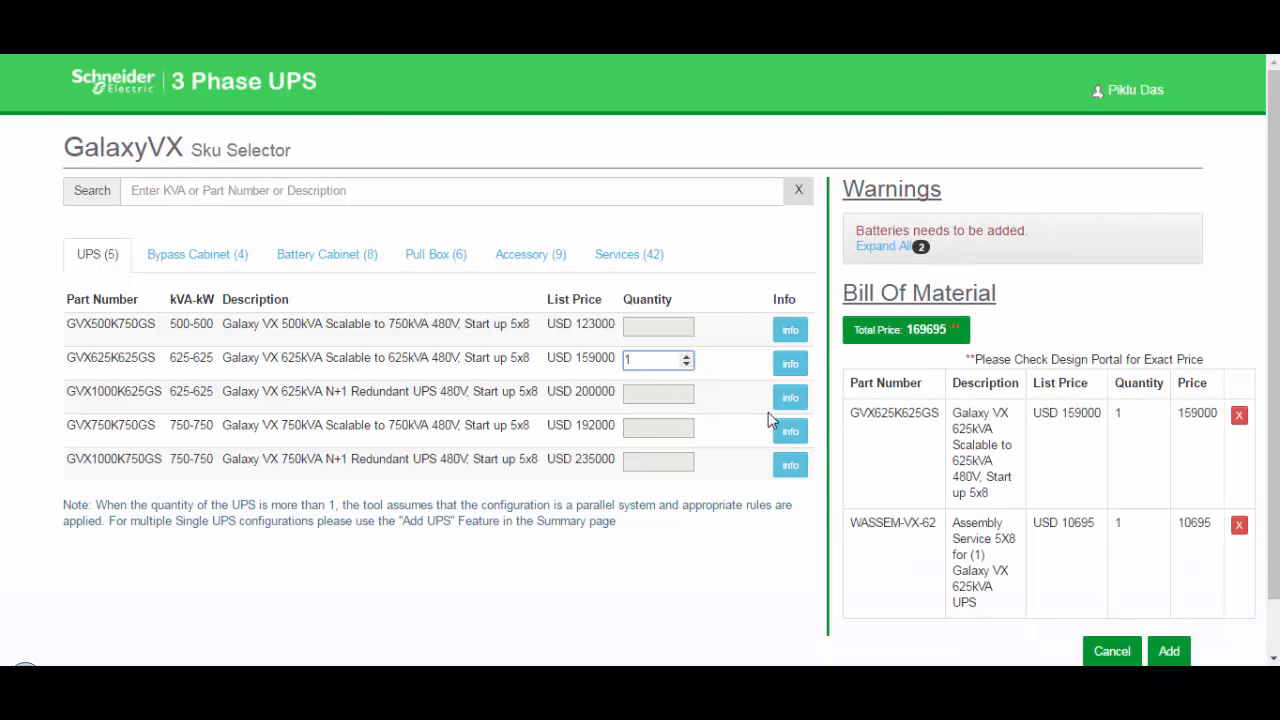
Step: Expand the warnings and add two GVXMBCA625KG 625kVA Adjacent MBC bypass cabinets
left_click(877, 247)
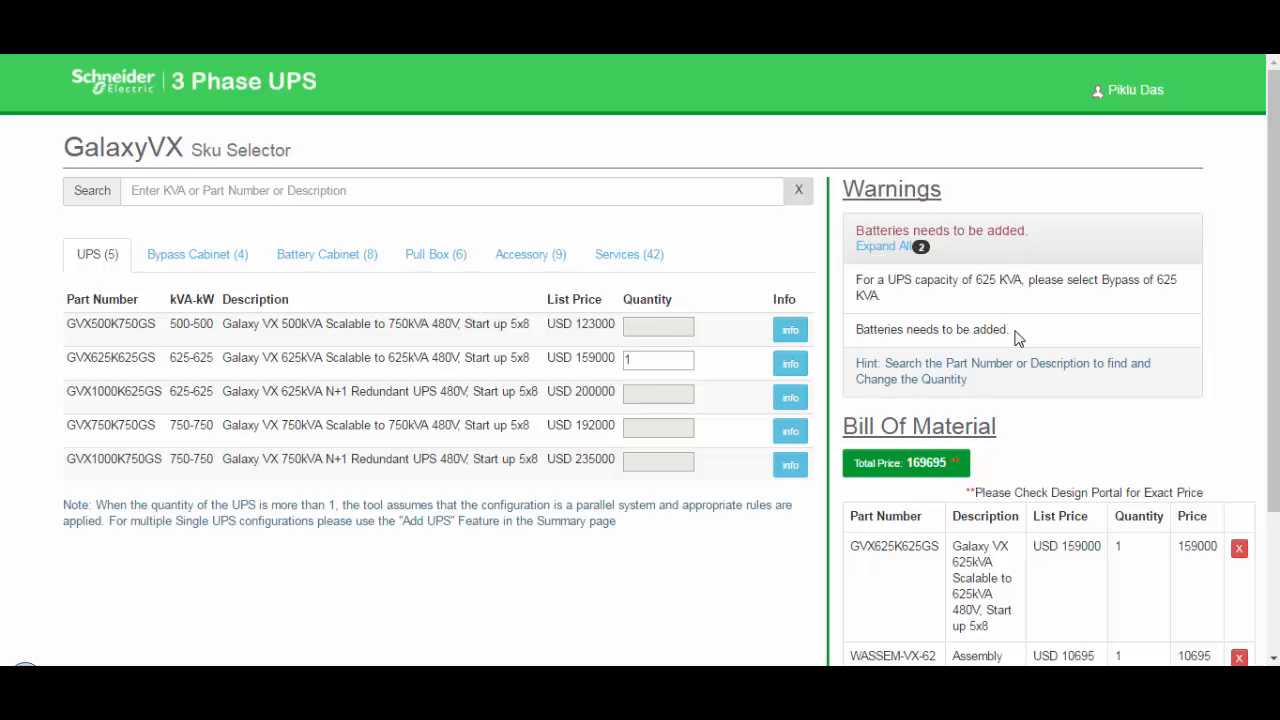
left_click(199, 255)
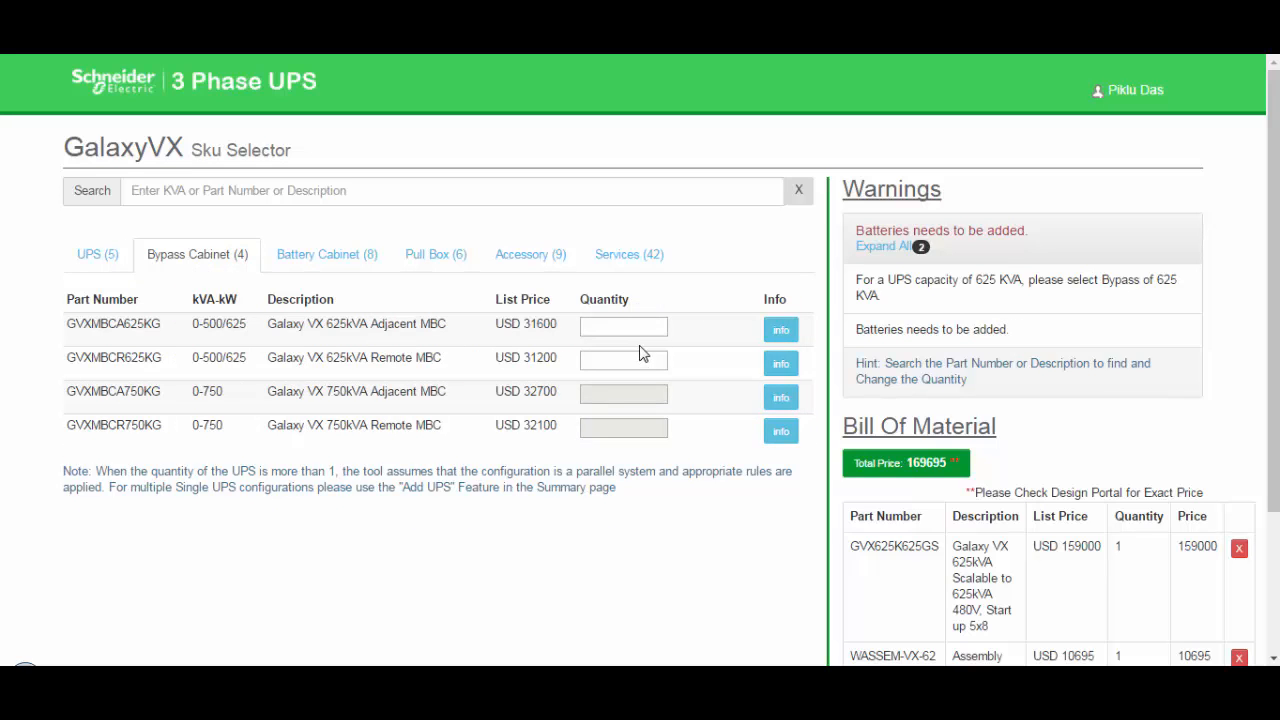
double_click(659, 326)
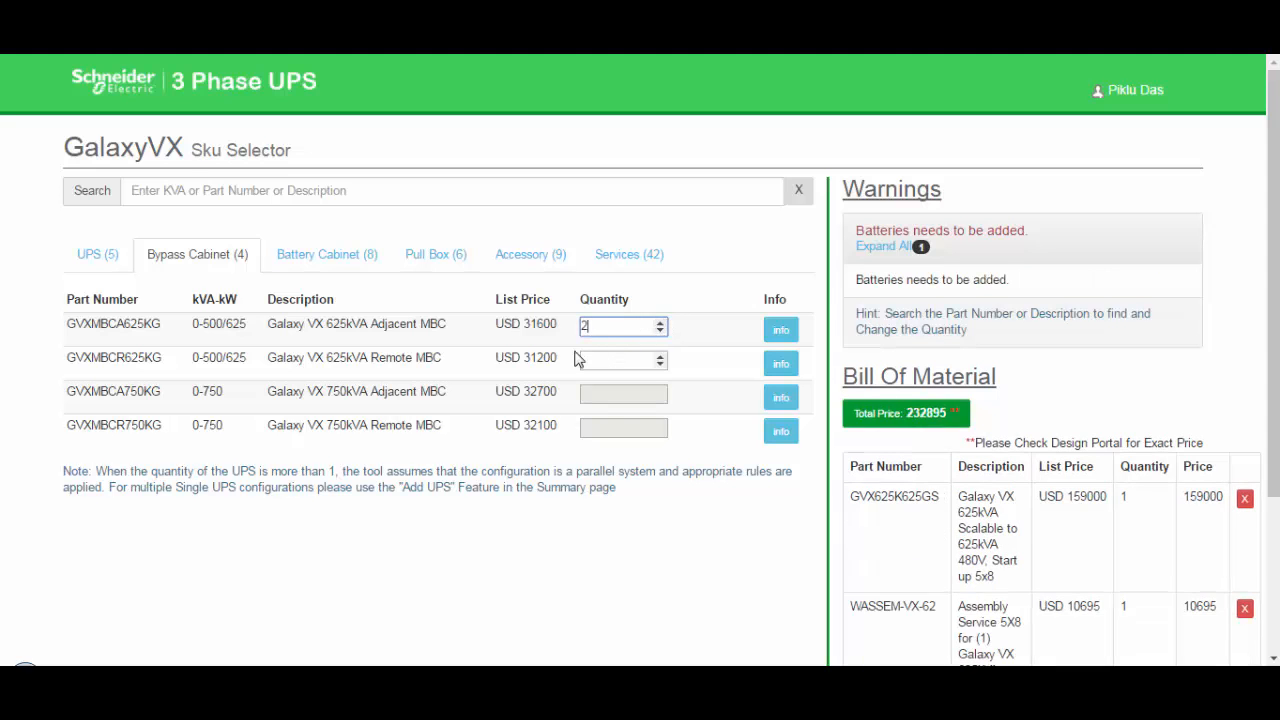
Step: Set the battery runtime chart to 625KW and 15 min, and add six GVXCBC400P540 battery cabinets using the 19min option
left_click(334, 255)
left_click(209, 356)
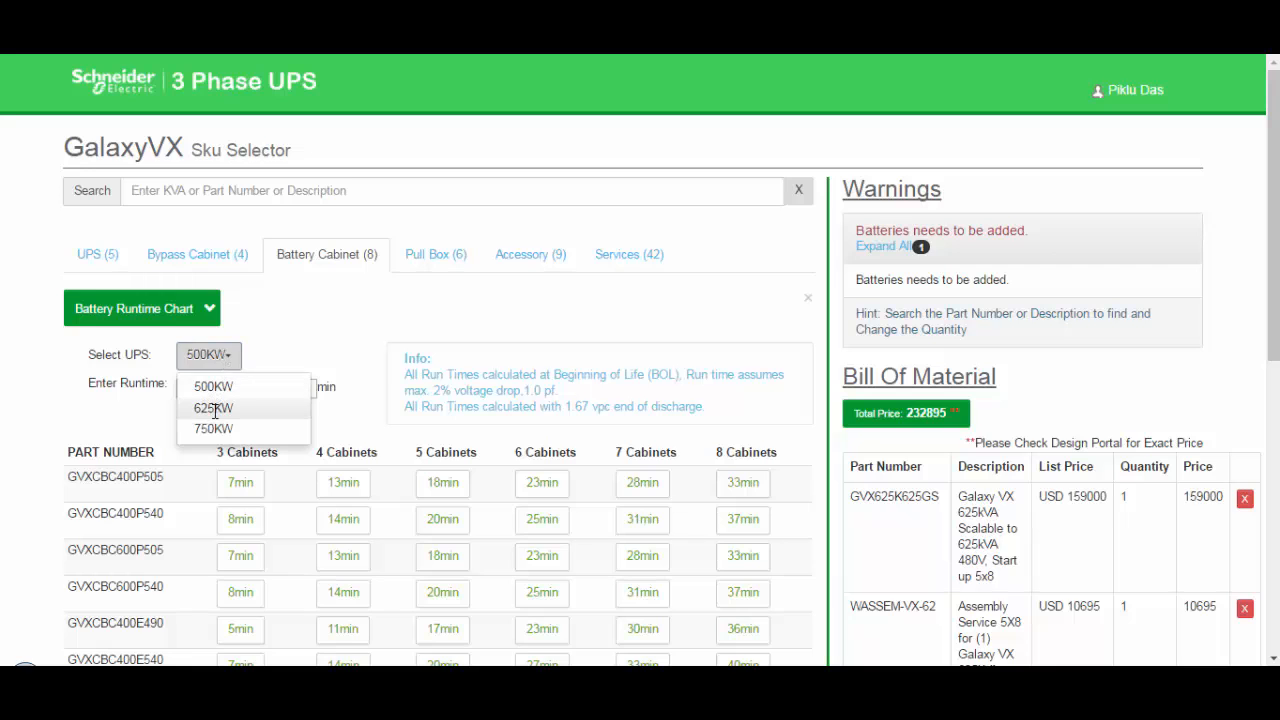
left_click(213, 408)
left_click(180, 388)
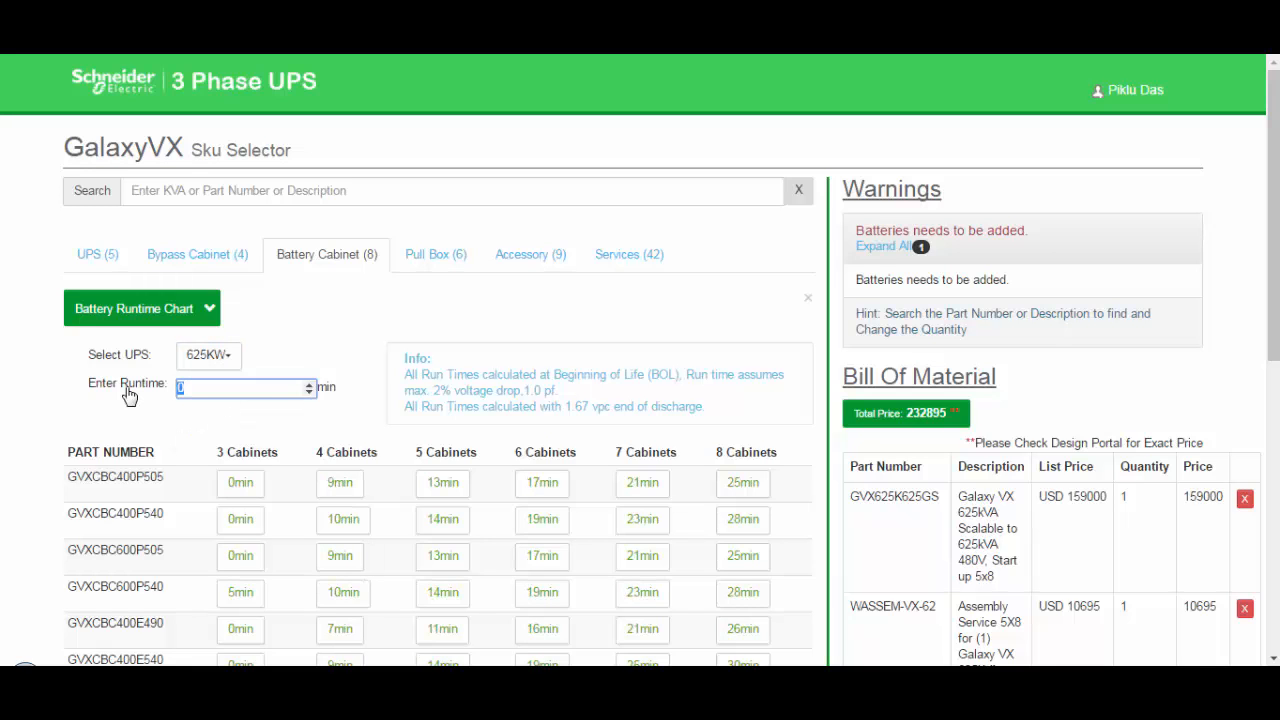
type("15")
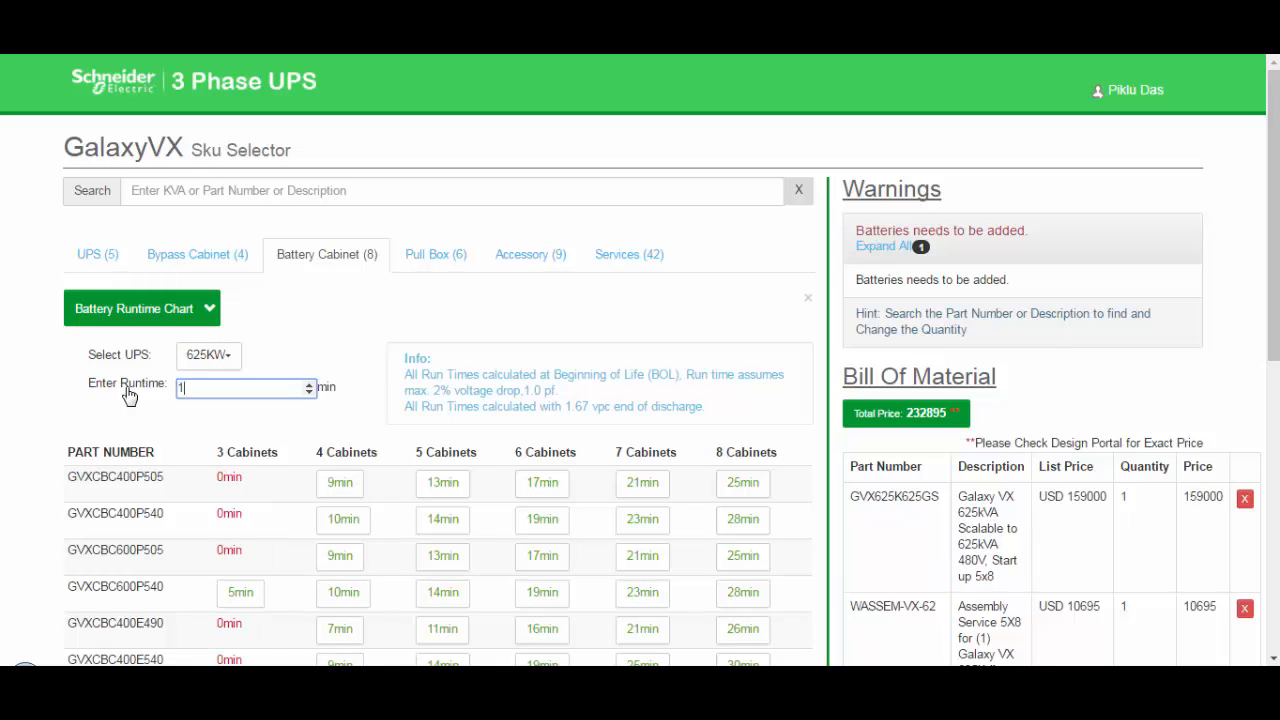
left_click(552, 522)
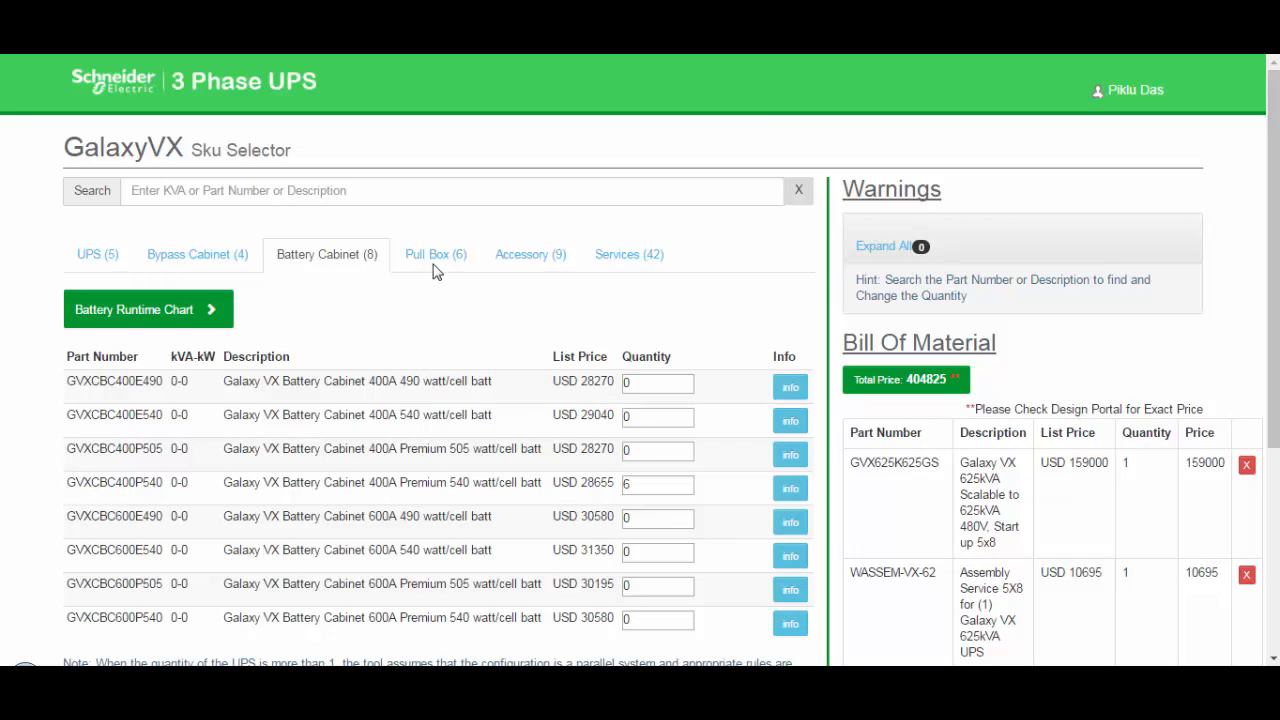
Step: Add one GVPB2000A6 pull box for 6 cabinets and check the bill of material
left_click(440, 253)
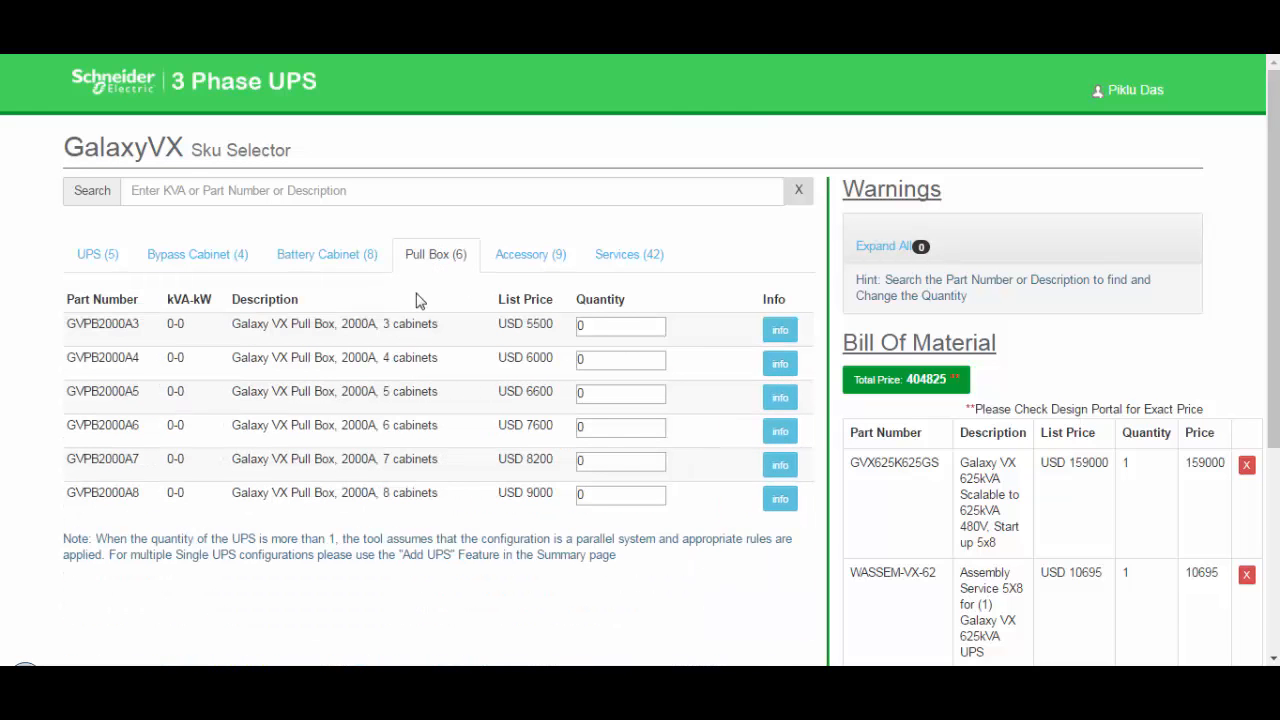
scroll(778, 517, "down", 3)
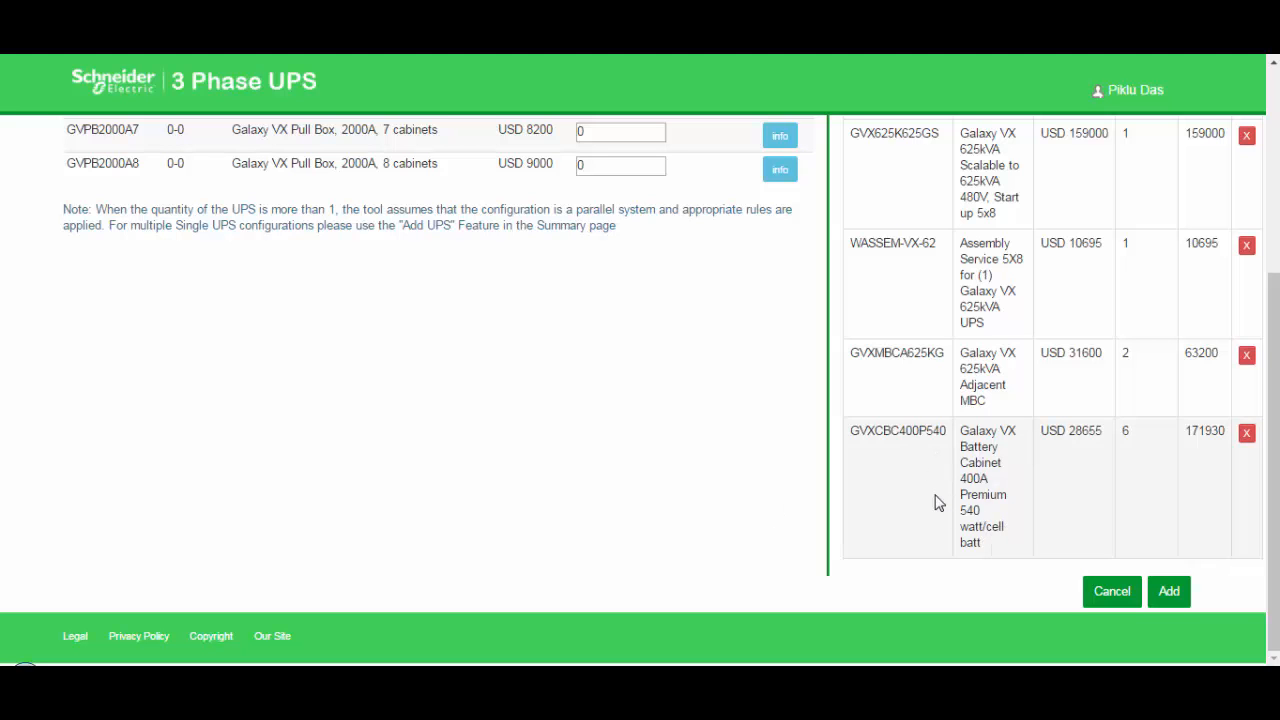
scroll(936, 503, "up", 3)
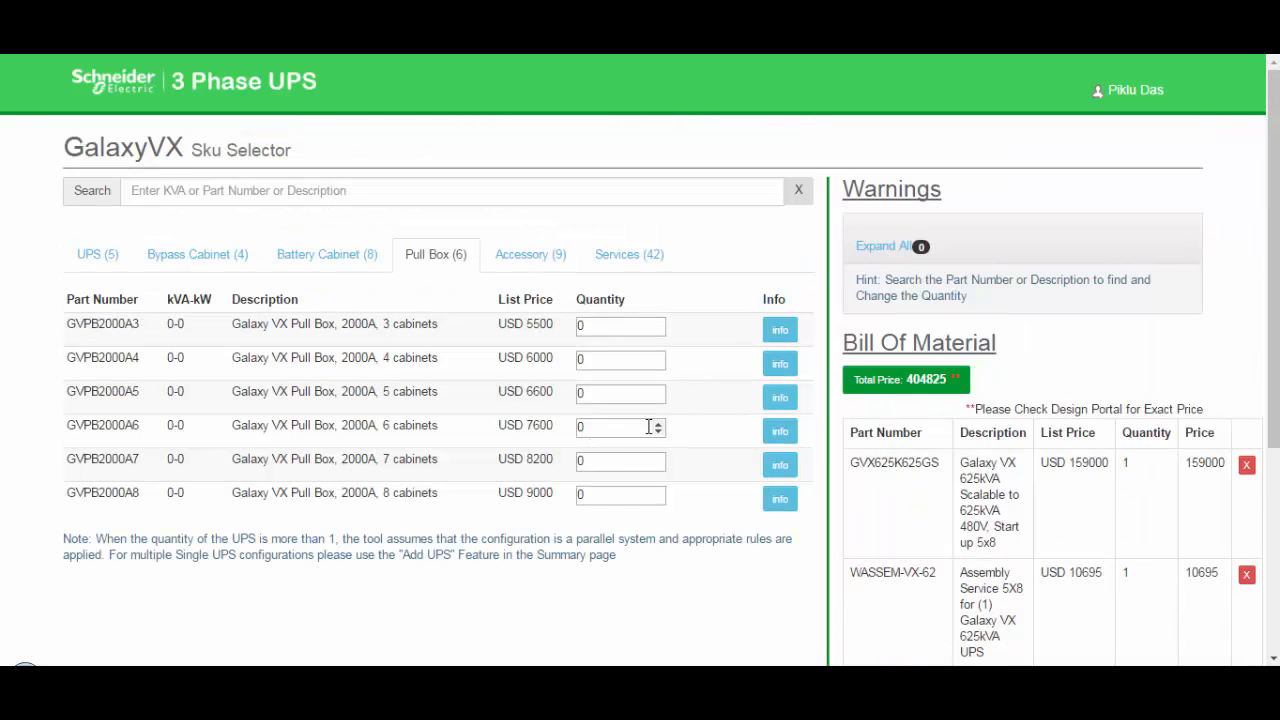
left_click(659, 425)
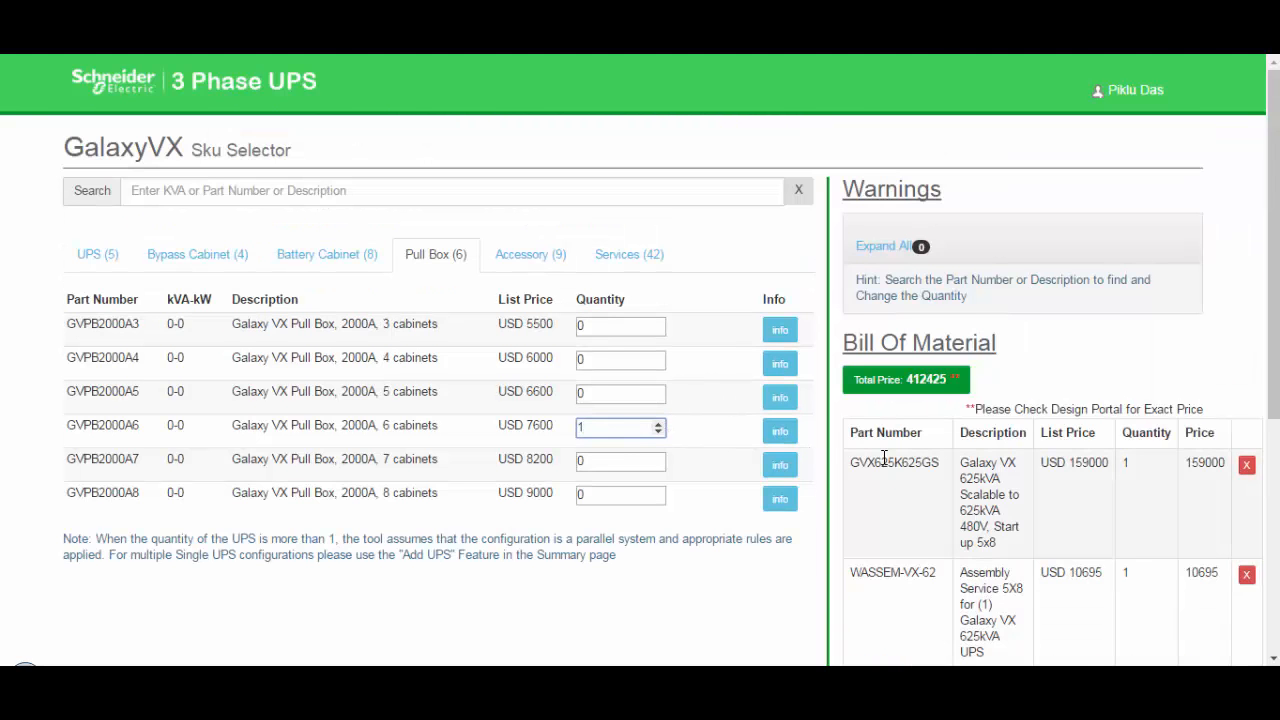
scroll(884, 457, "down", 3)
scroll(884, 457, "up", 3)
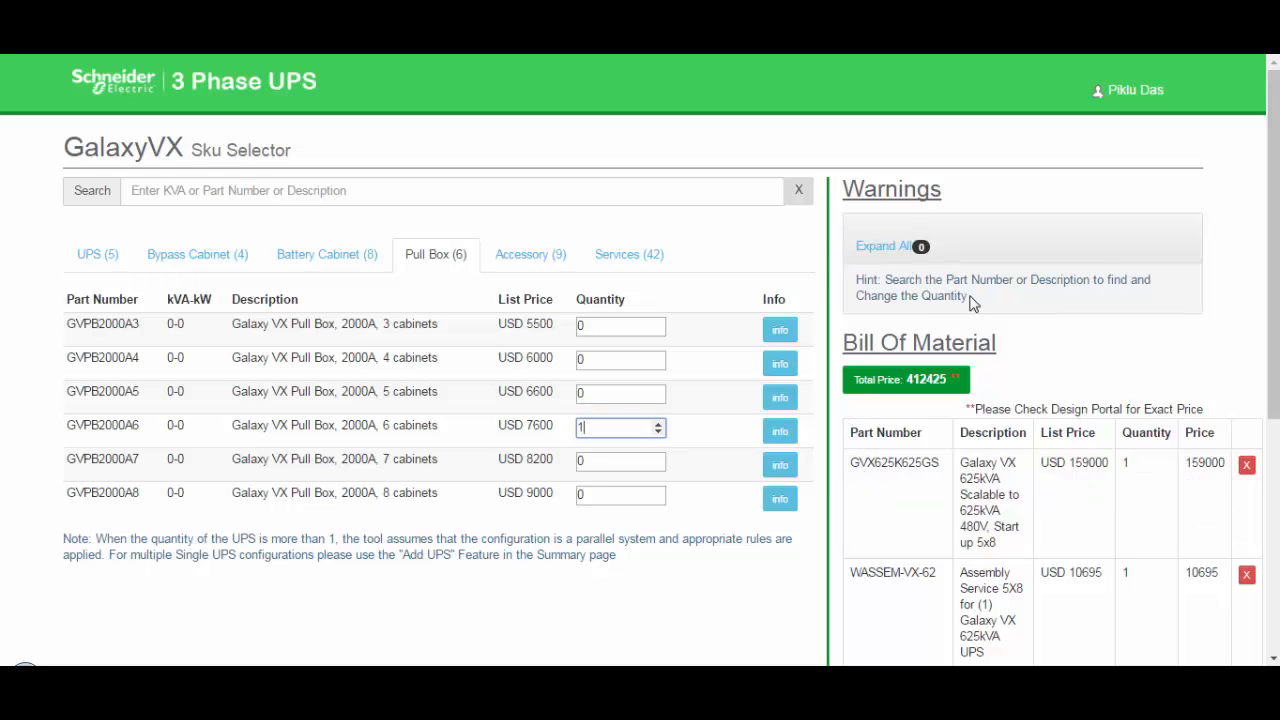
Step: Read the hint under the warnings and add the 625kVA configuration to the solution
left_click_drag(978, 305, 858, 280)
double_click(866, 280)
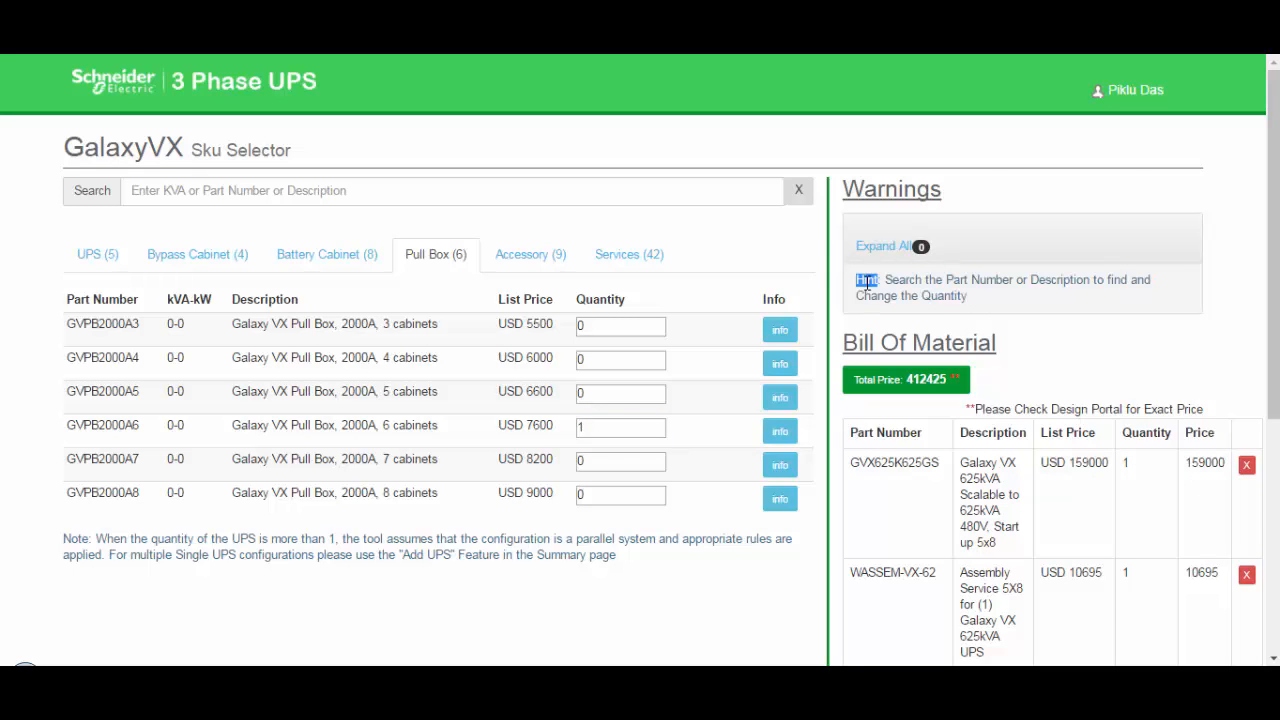
left_click(1063, 360)
scroll(1051, 380, "down", 4)
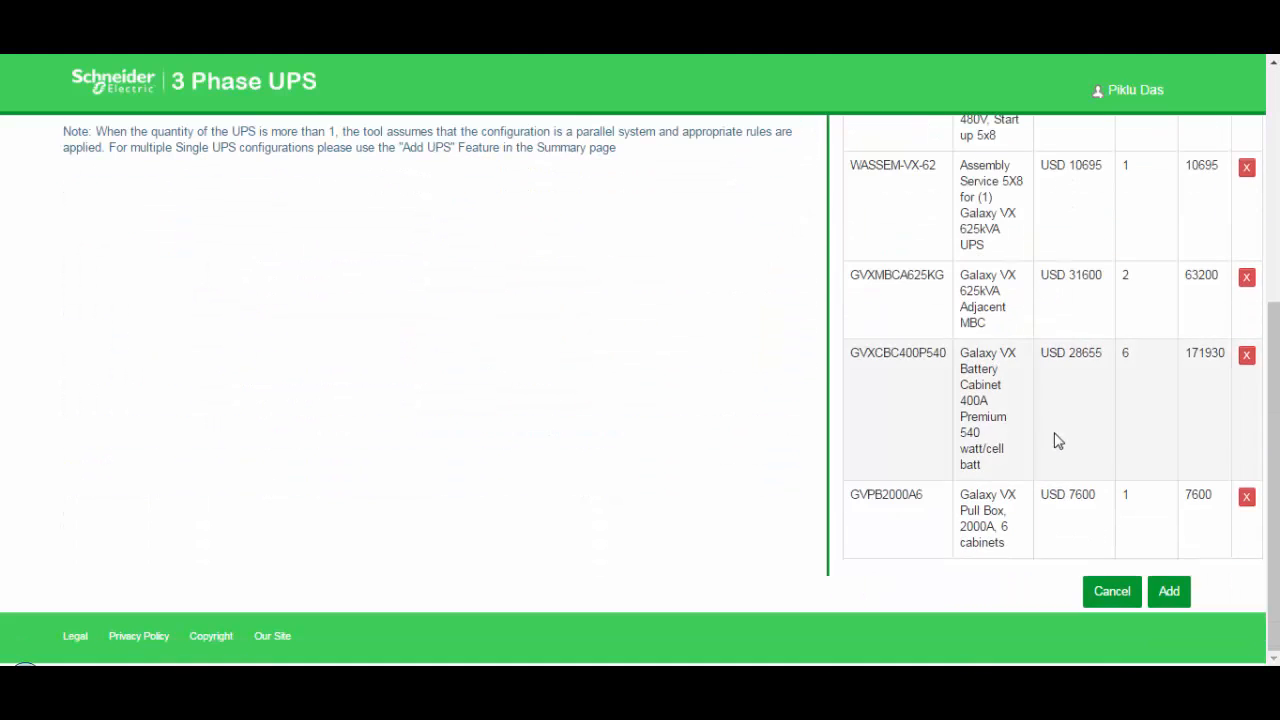
left_click(1170, 594)
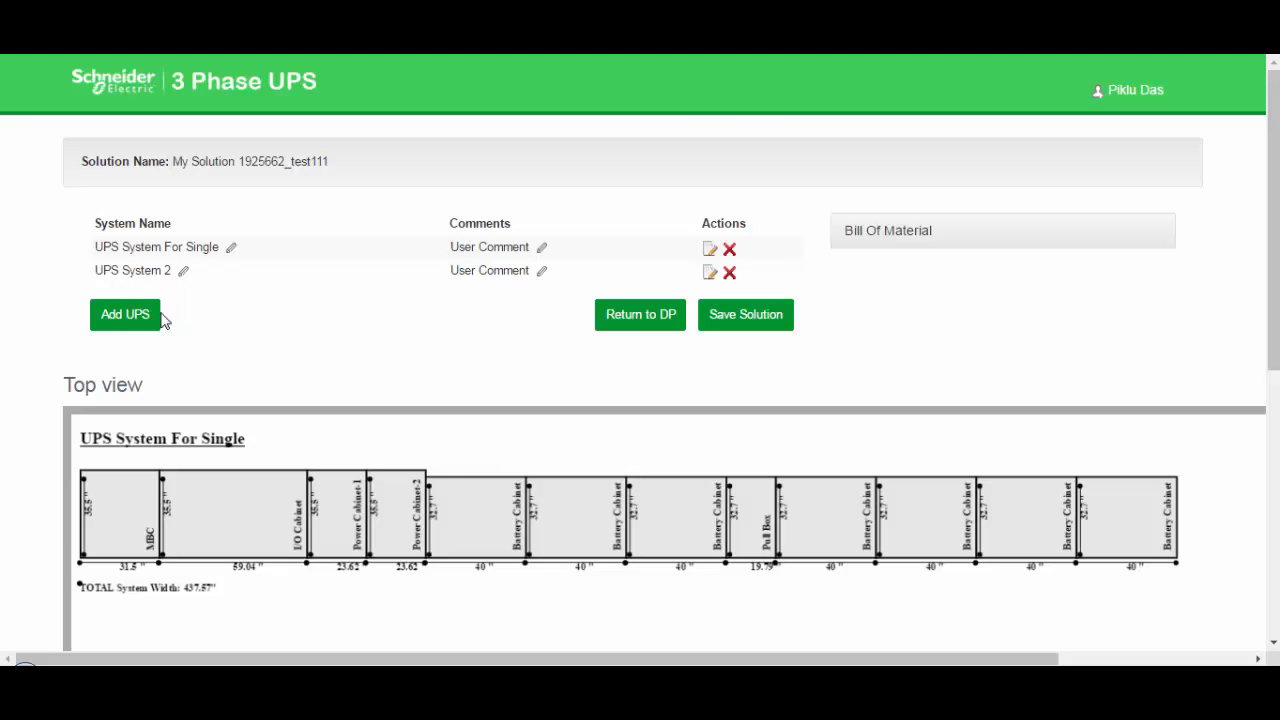
Step: Start a third UPS system, read the parallel system note, and set the GVX625K625GS quantity to 4
left_click(128, 316)
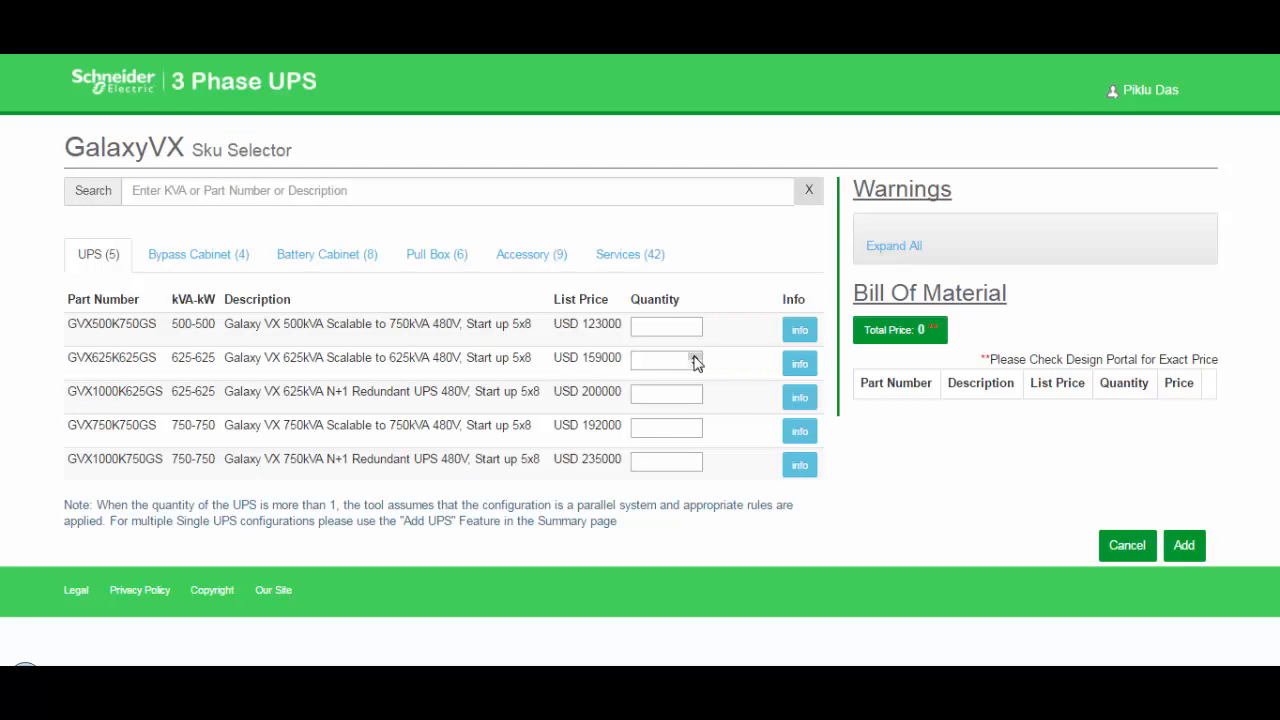
left_click_drag(622, 522, 278, 500)
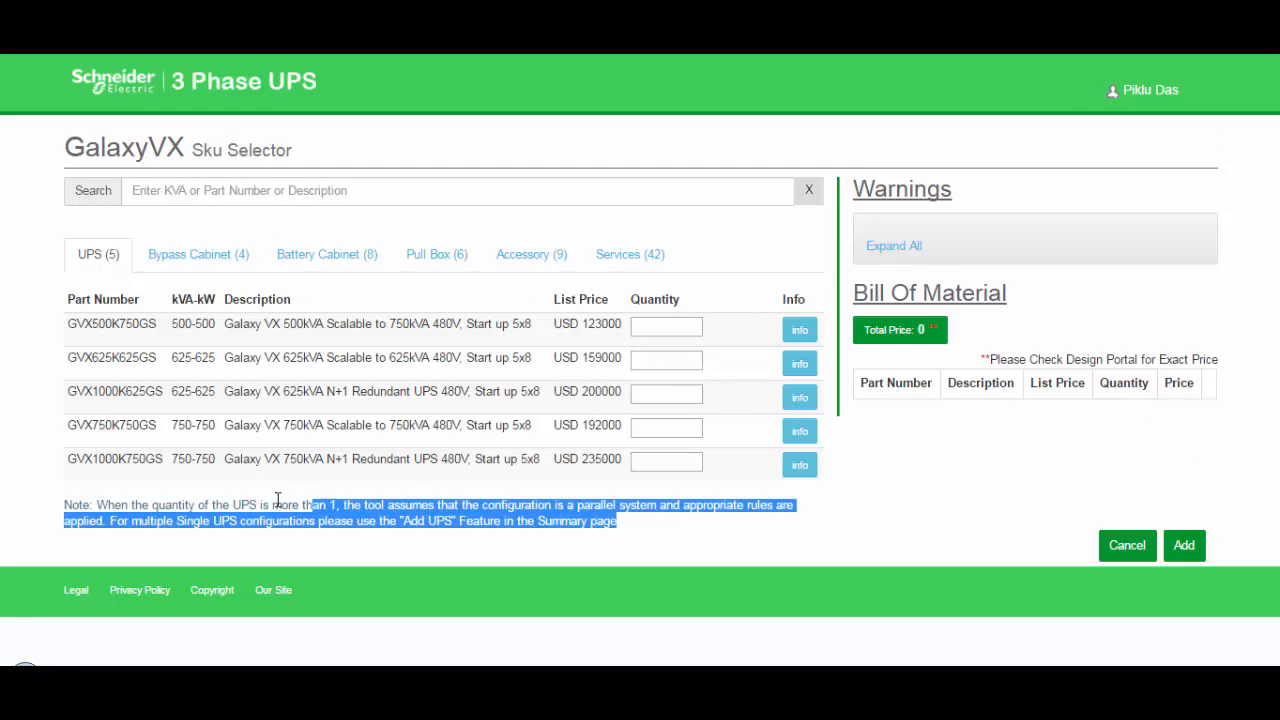
left_click(267, 500)
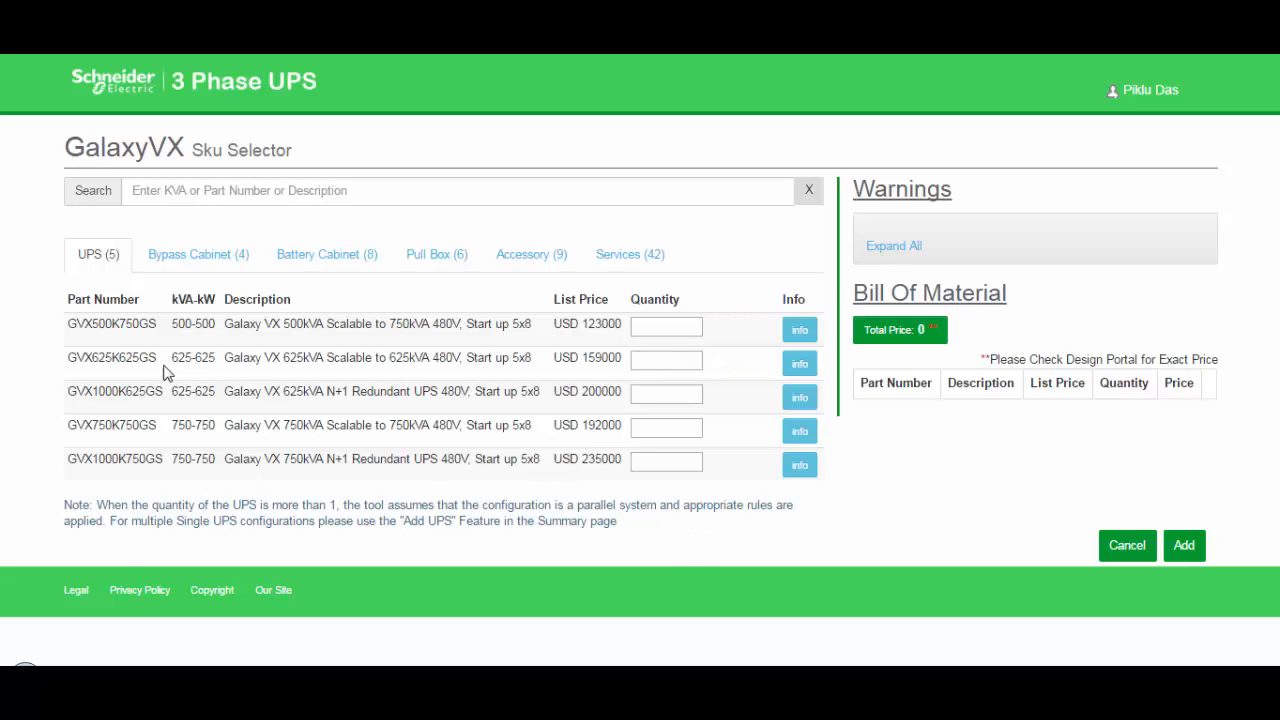
left_click(696, 361)
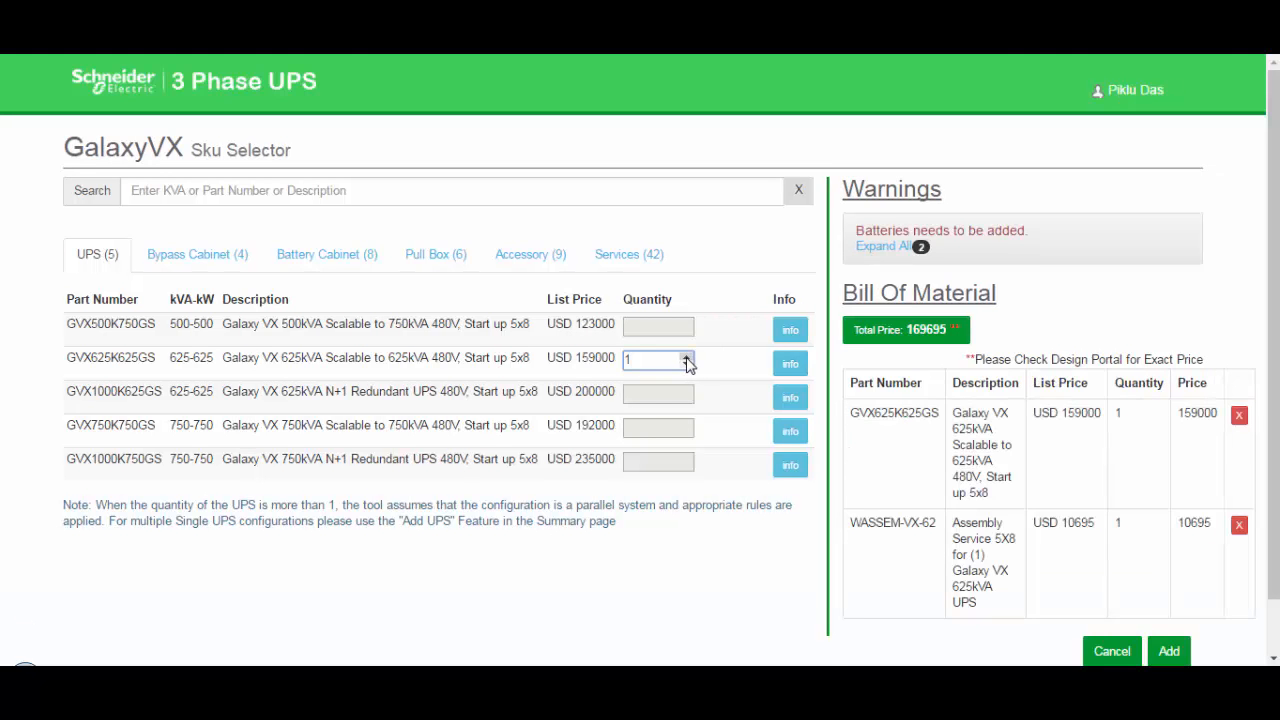
left_click(688, 360)
left_click(688, 360)
left_click(686, 356)
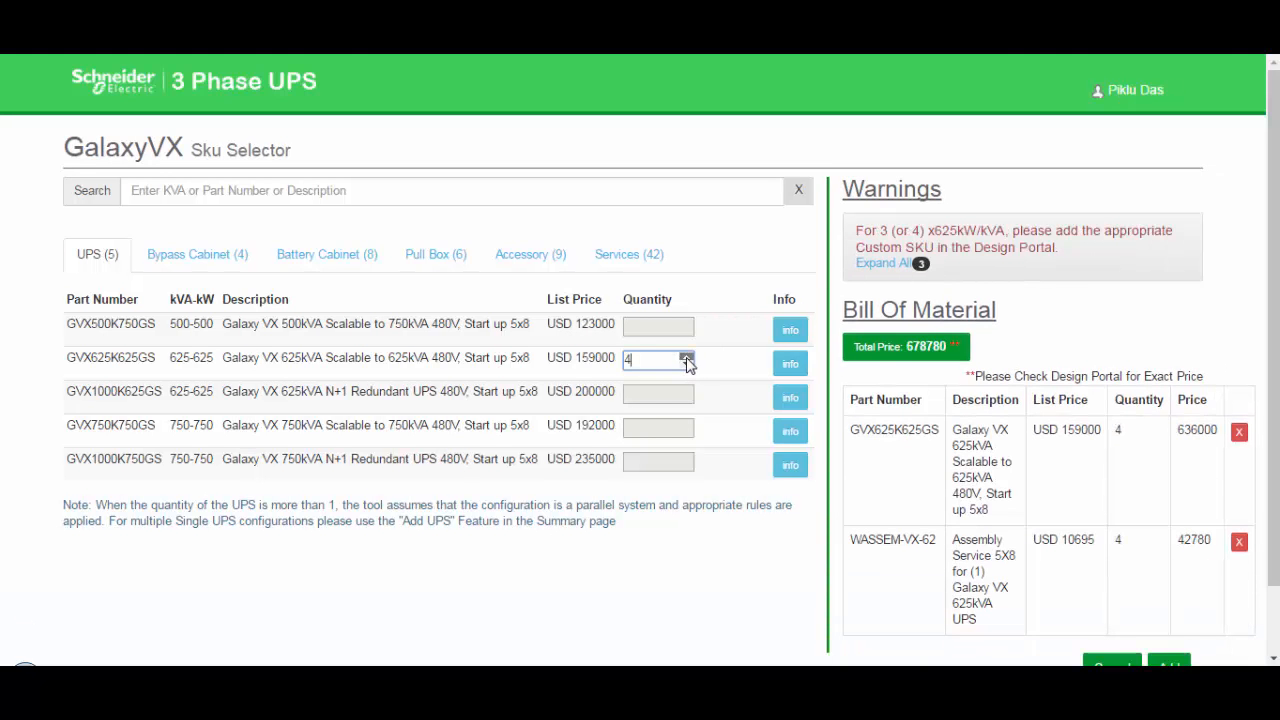
Step: Expand the warnings for the parallel system and read the custom SKU and battery requirements
left_click(882, 487)
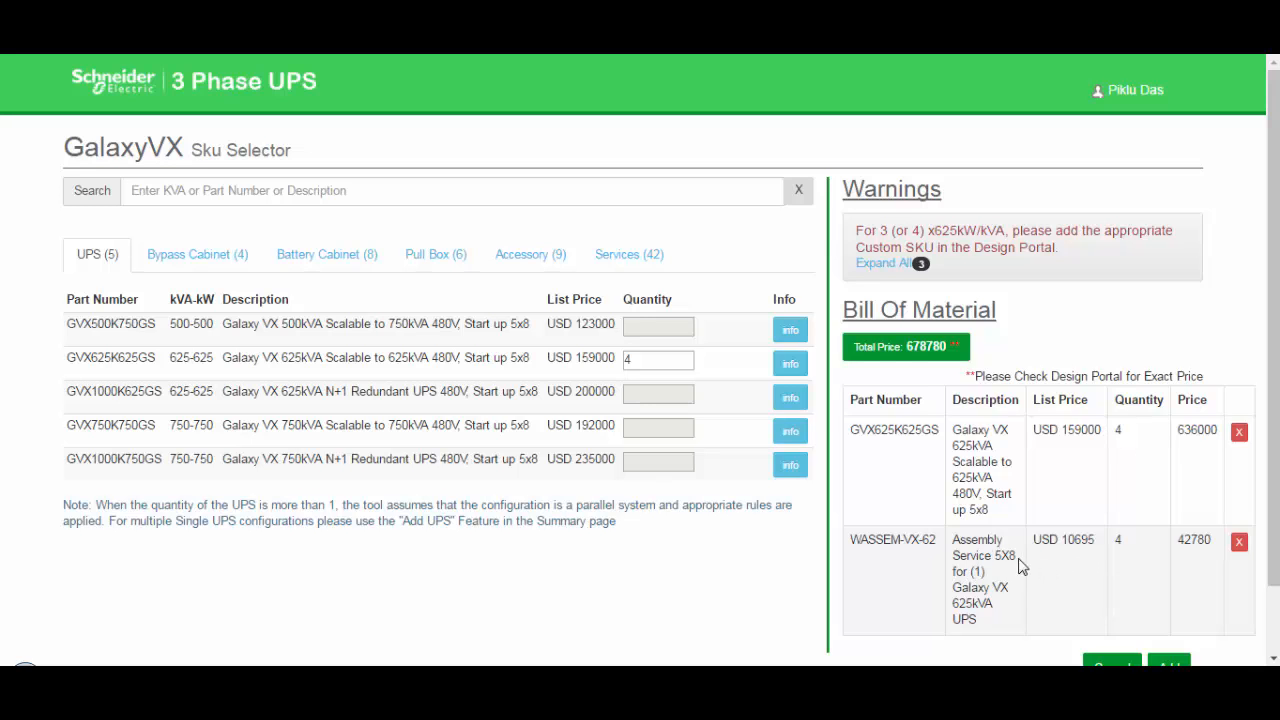
left_click(890, 263)
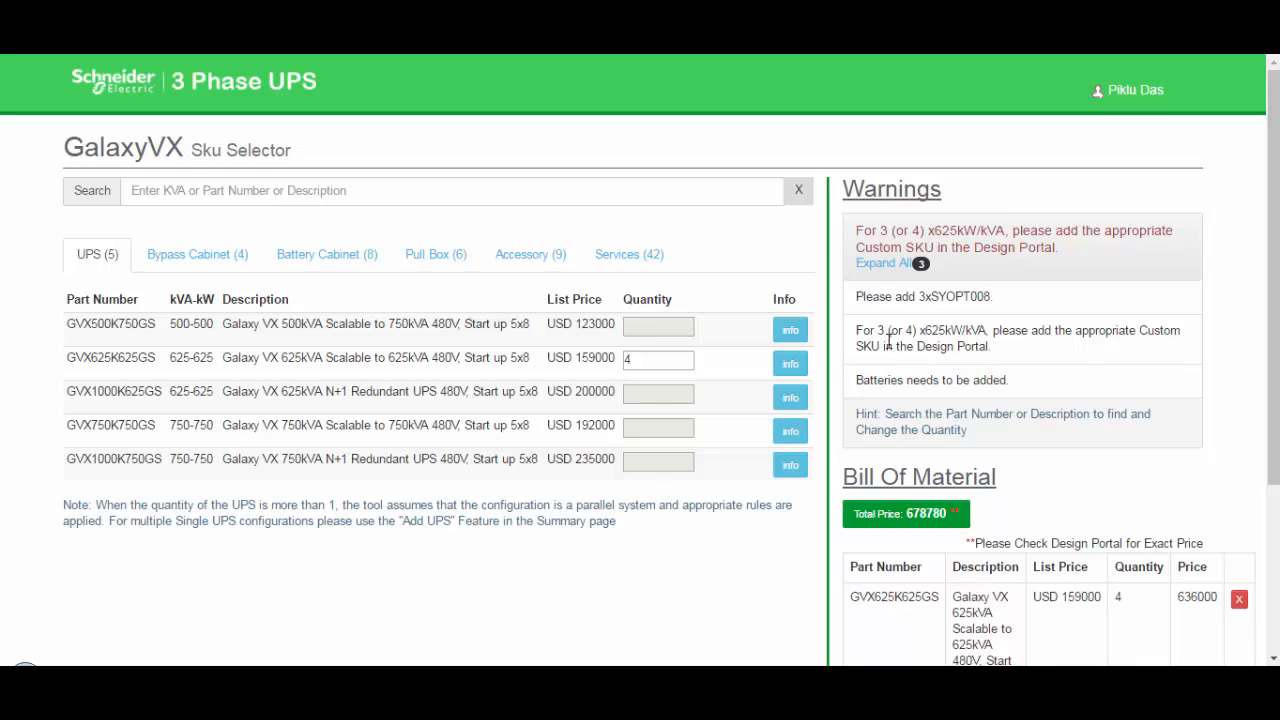
left_click_drag(855, 331, 1005, 348)
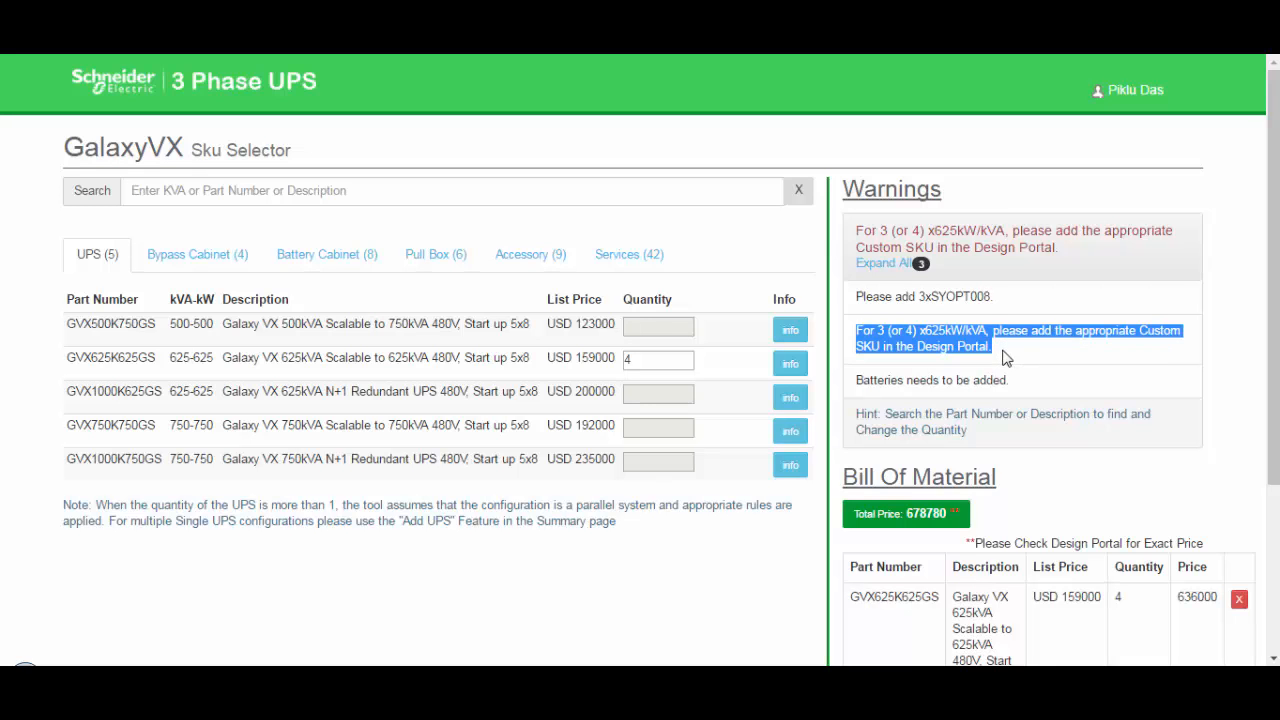
left_click(1005, 357)
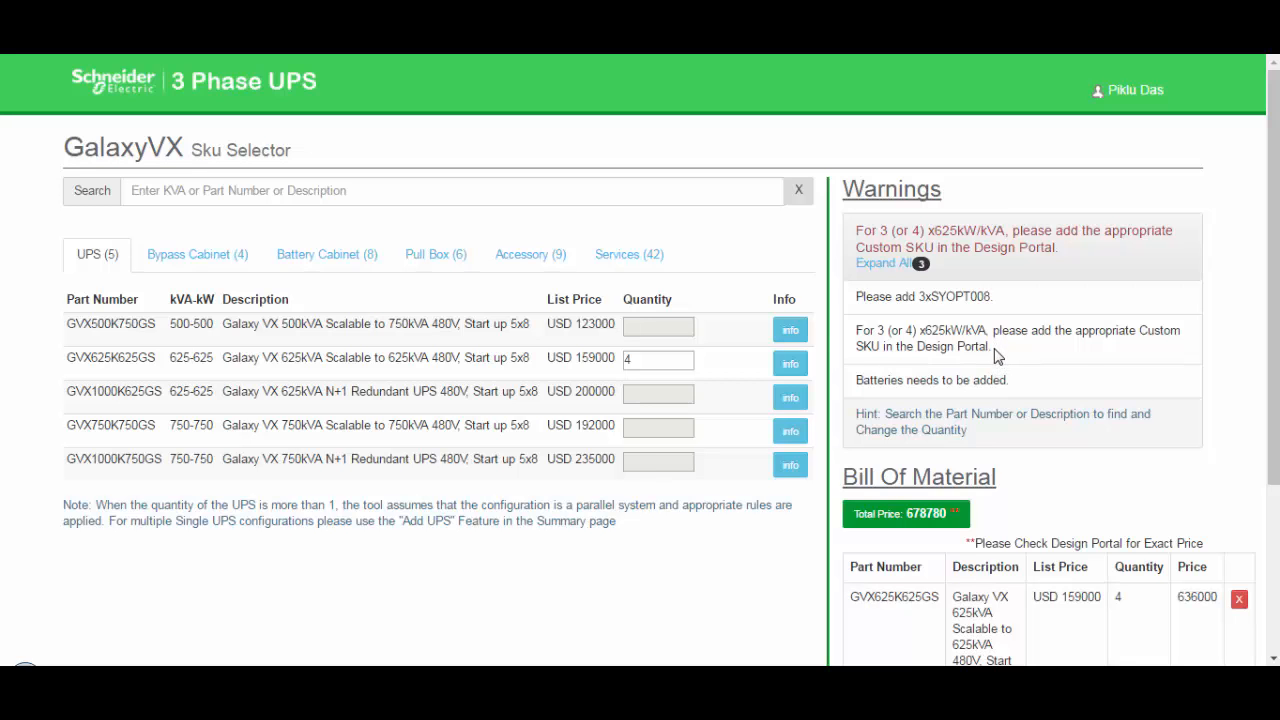
left_click_drag(996, 355, 881, 346)
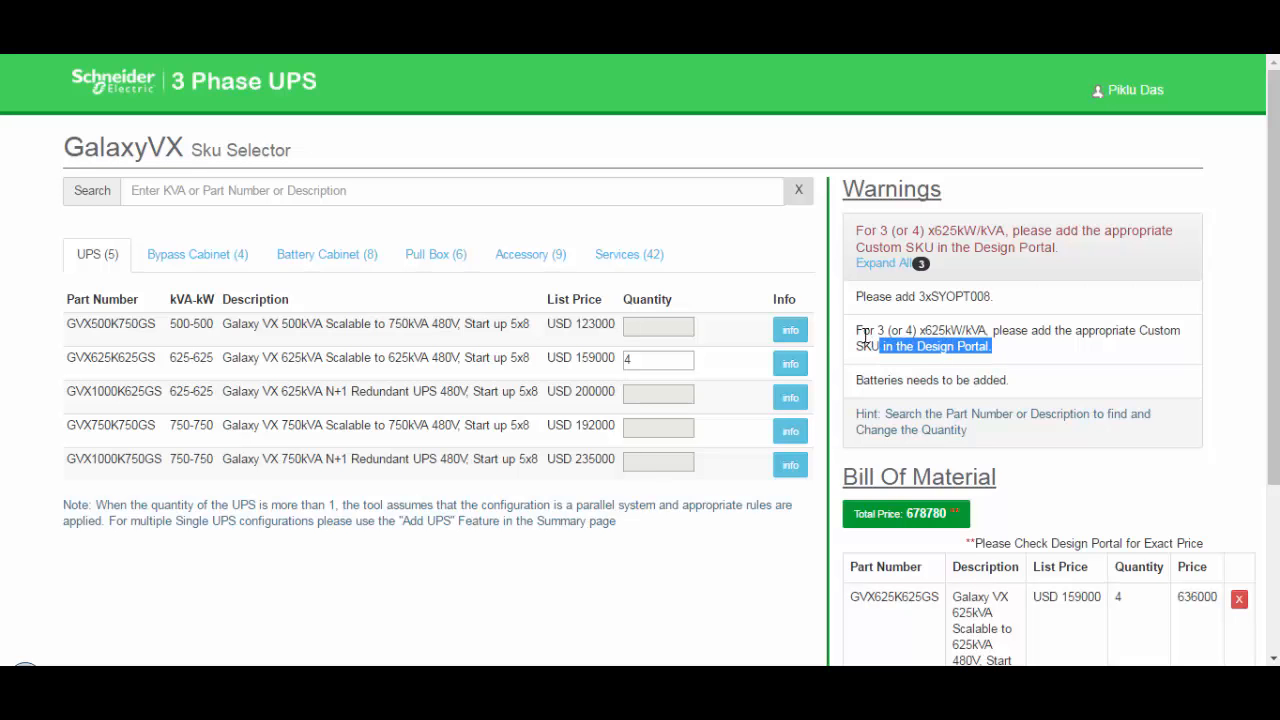
left_click(948, 370)
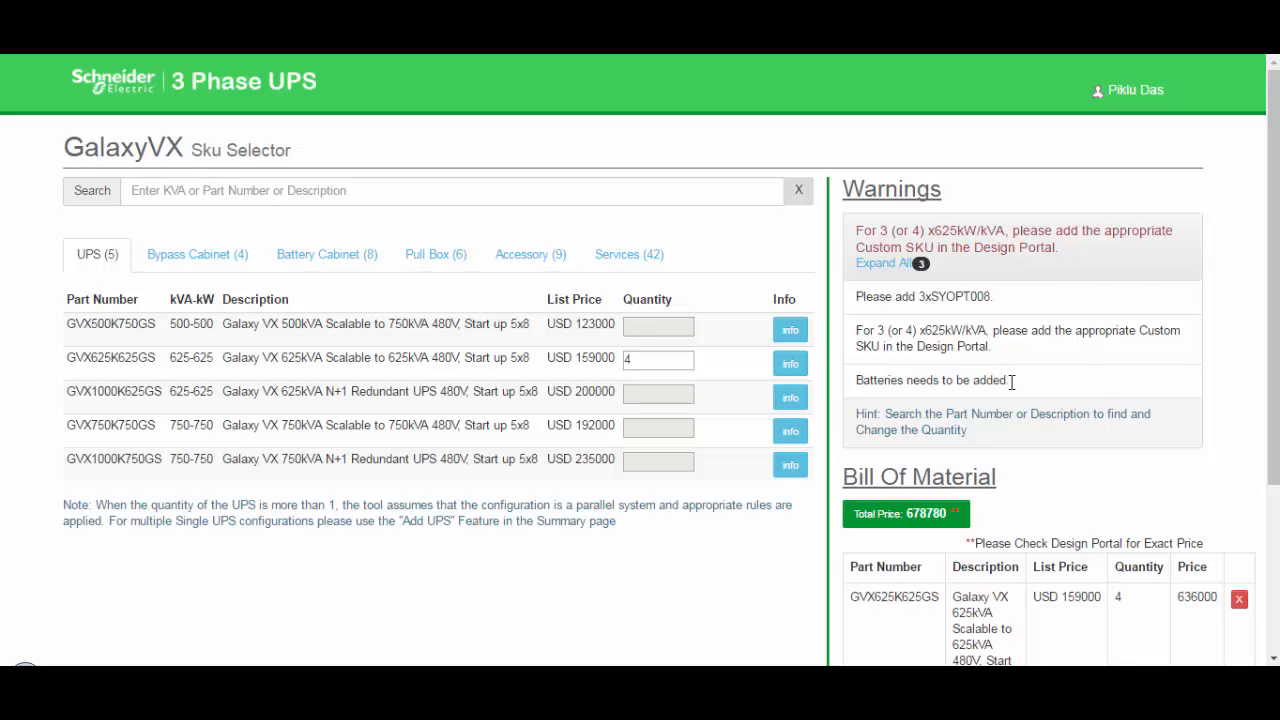
left_click_drag(1012, 381, 870, 383)
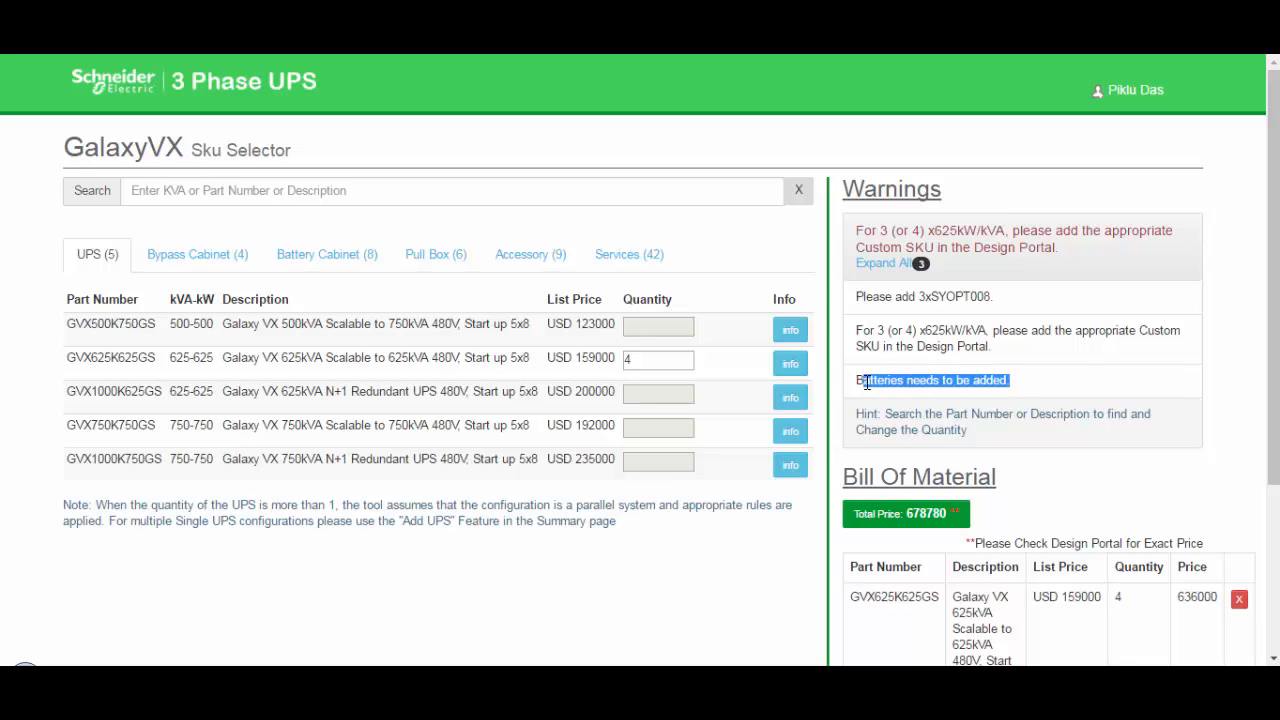
left_click(881, 360)
Step: Filter the battery runtime chart for the 625KW UPS with a required runtime of 15 min
left_click(324, 255)
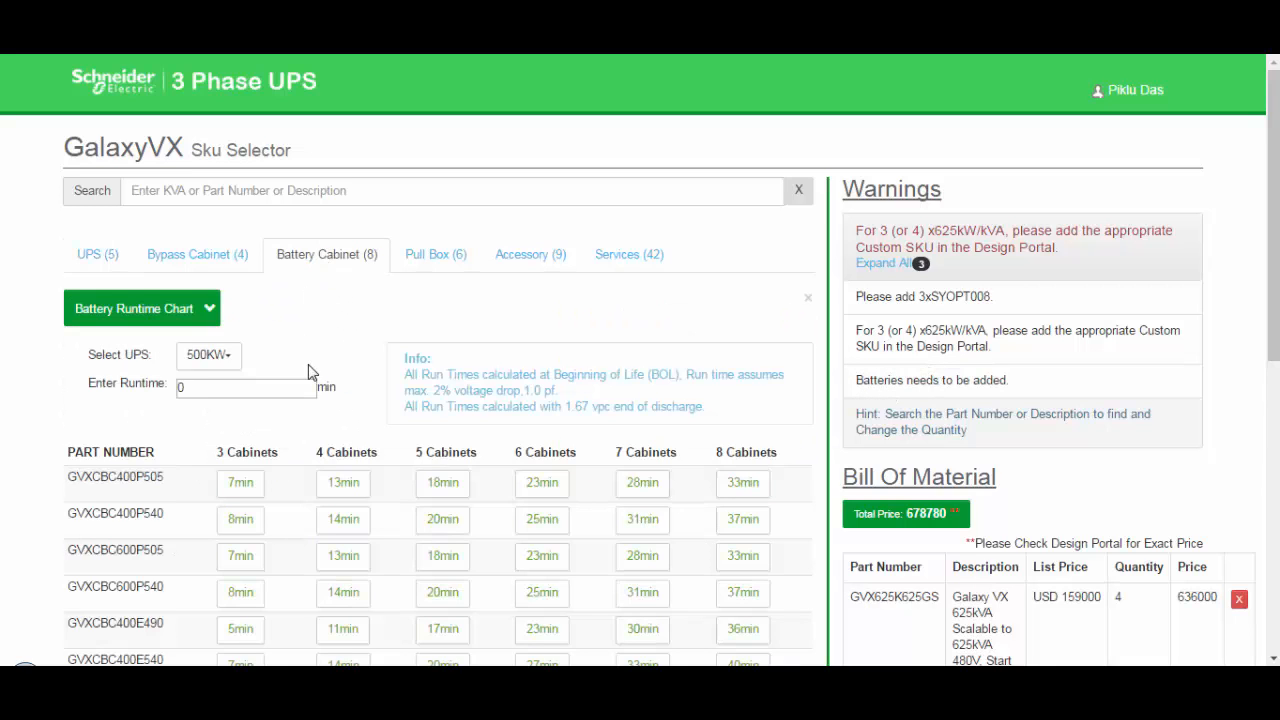
left_click(207, 355)
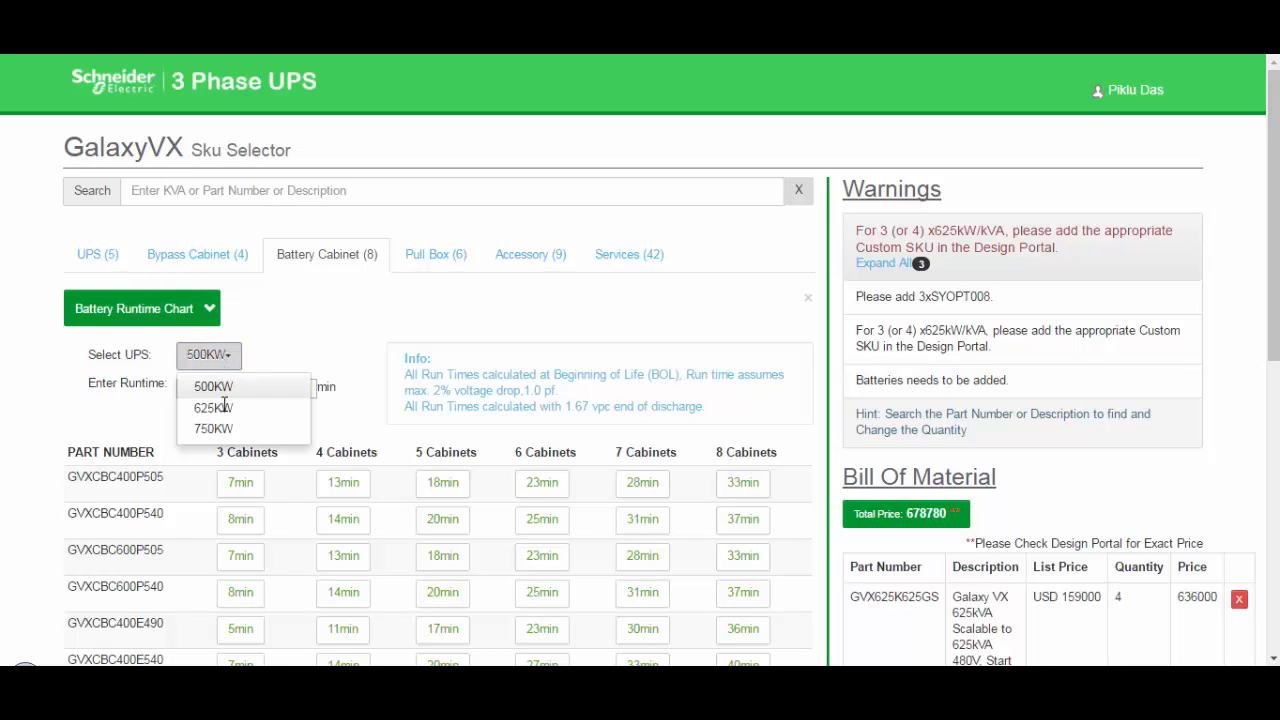
left_click(267, 397)
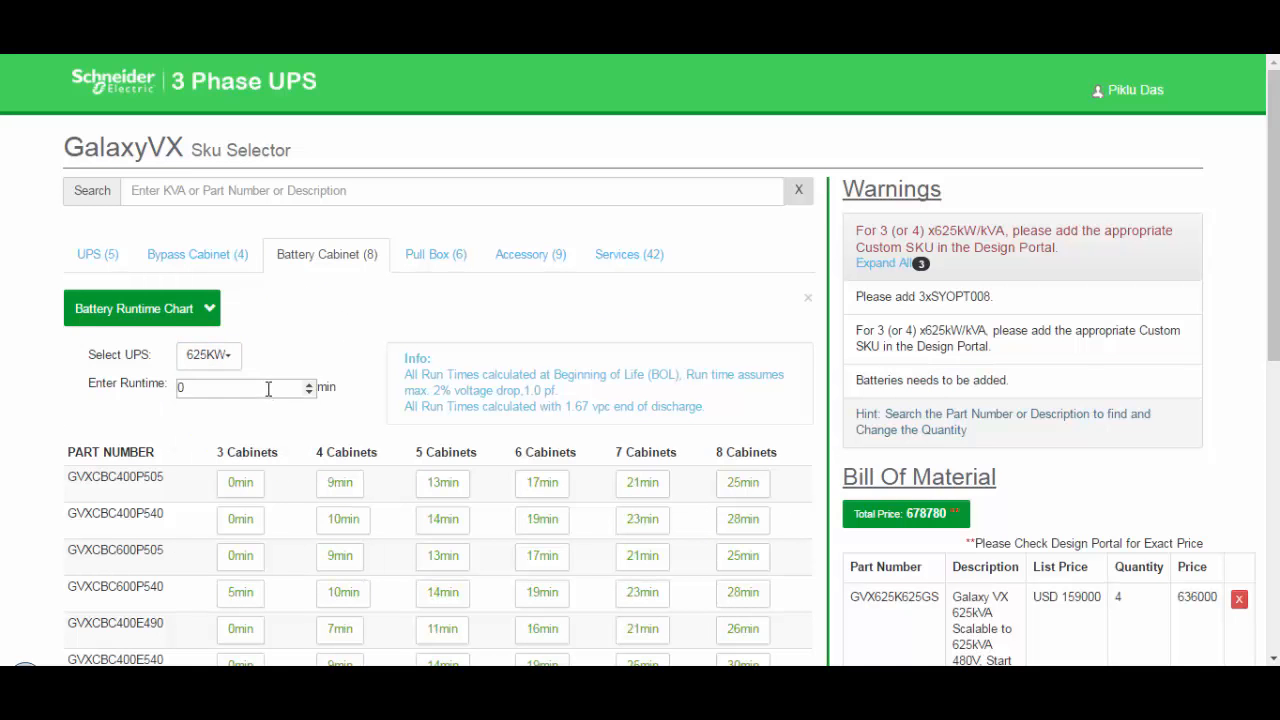
left_click(185, 388)
key("BackSpace")
type("15")
left_click(555, 322)
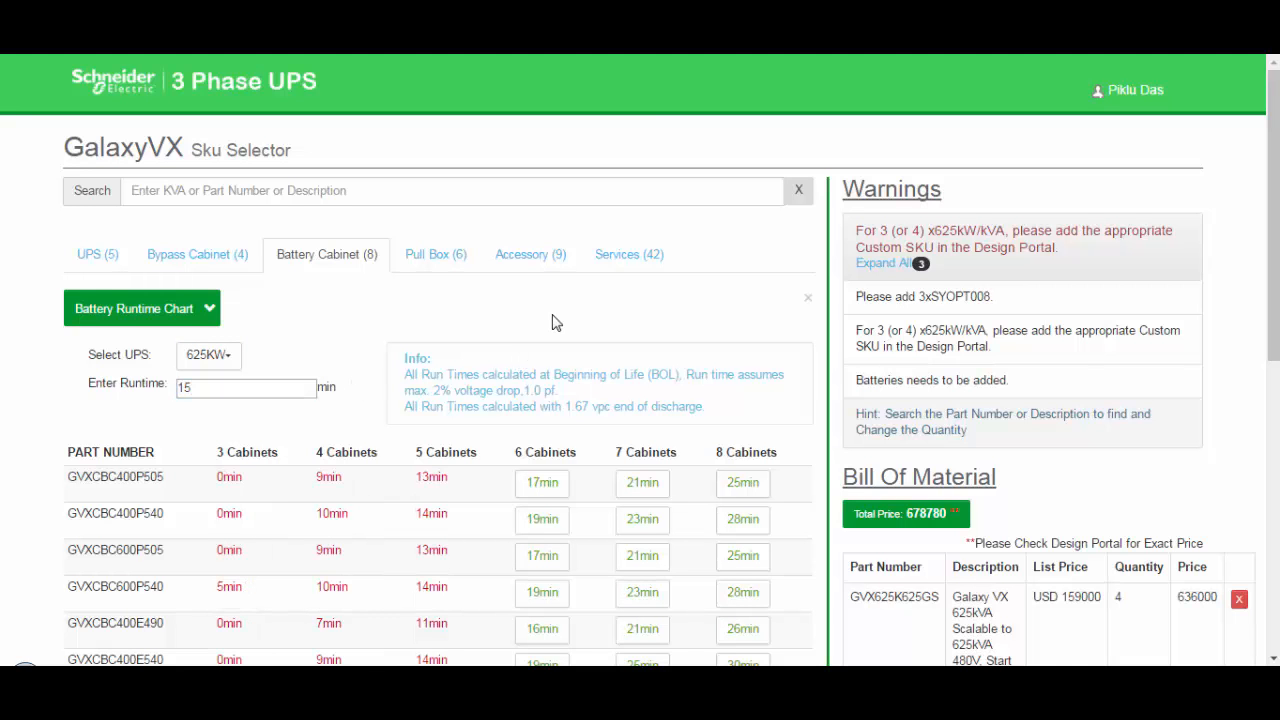
Step: Read the hint about battery quantities for multiple UPSs and add GVXCBC400P540 in the 6-cabinet option with 19min runtime
scroll(553, 322, "down", 5)
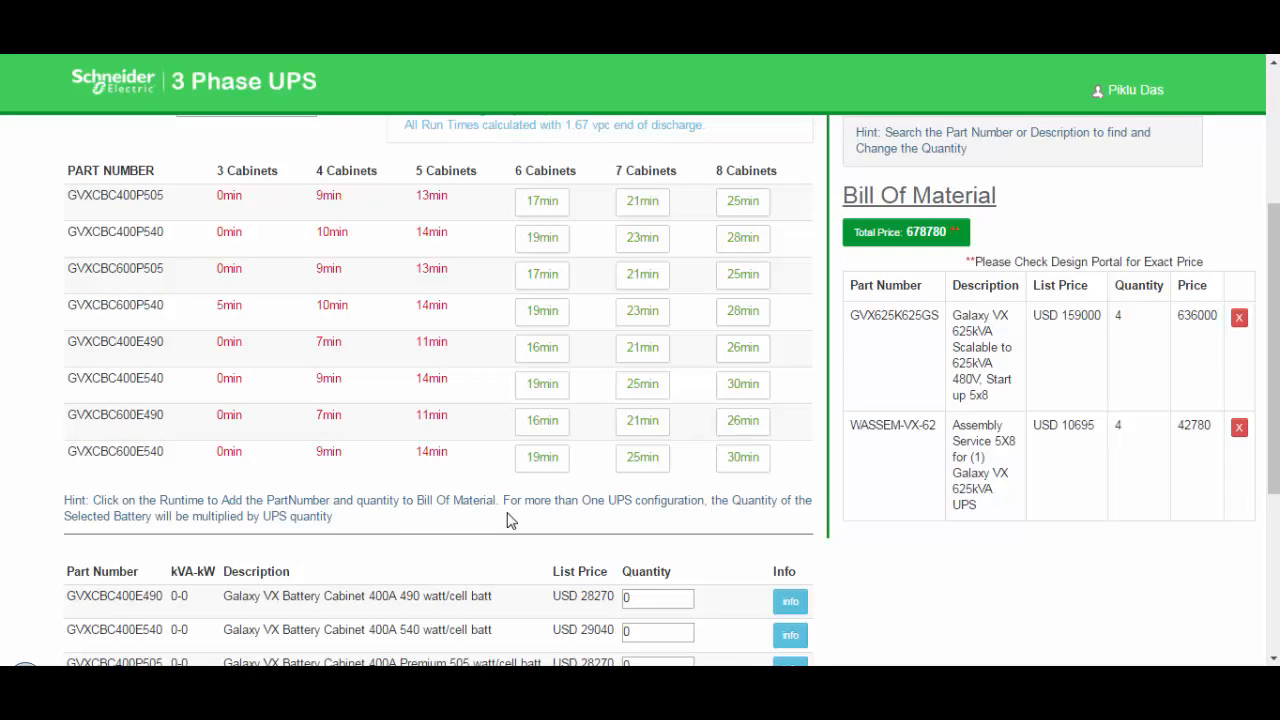
left_click_drag(514, 520, 508, 502)
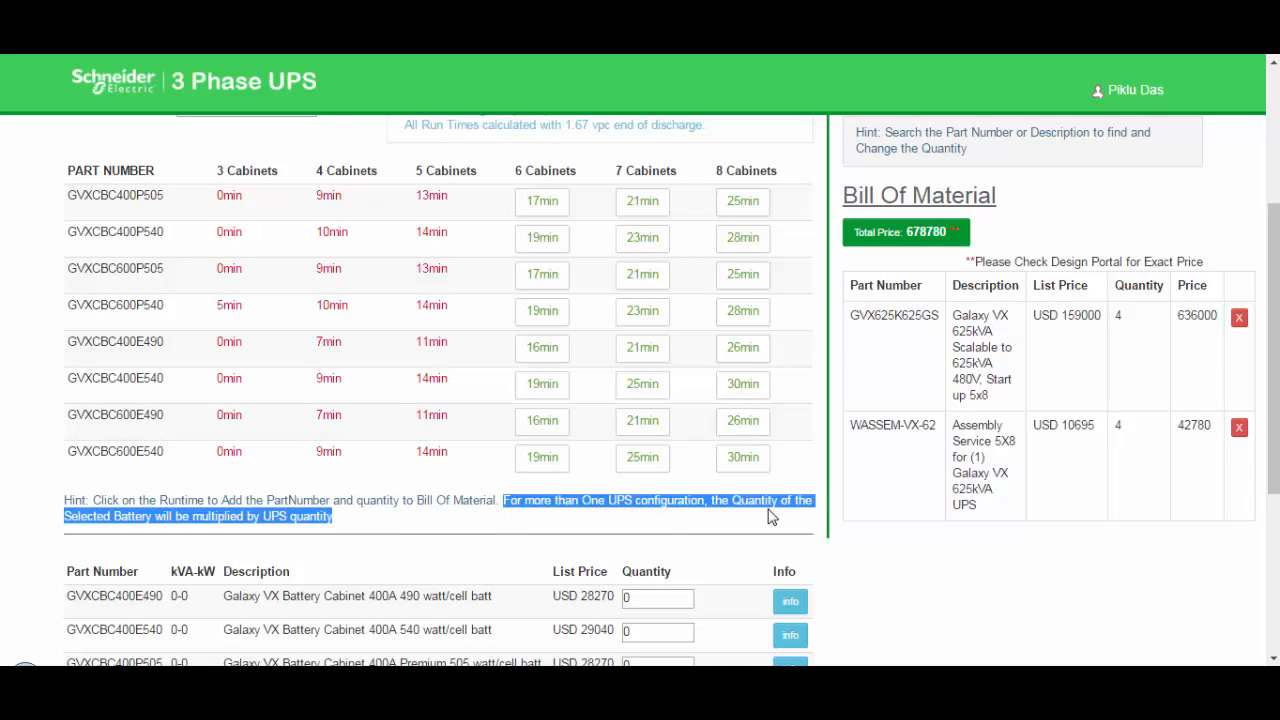
left_click(324, 520)
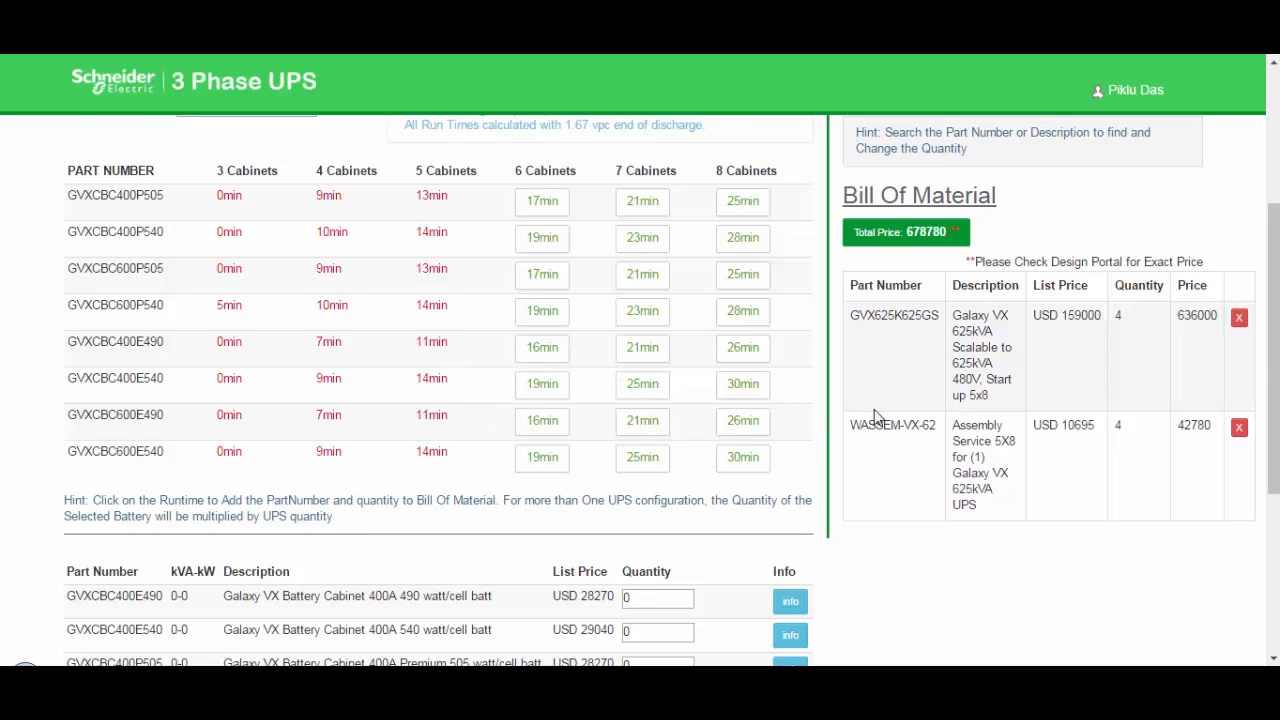
scroll(840, 420, "up", 3)
scroll(610, 445, "down", 2)
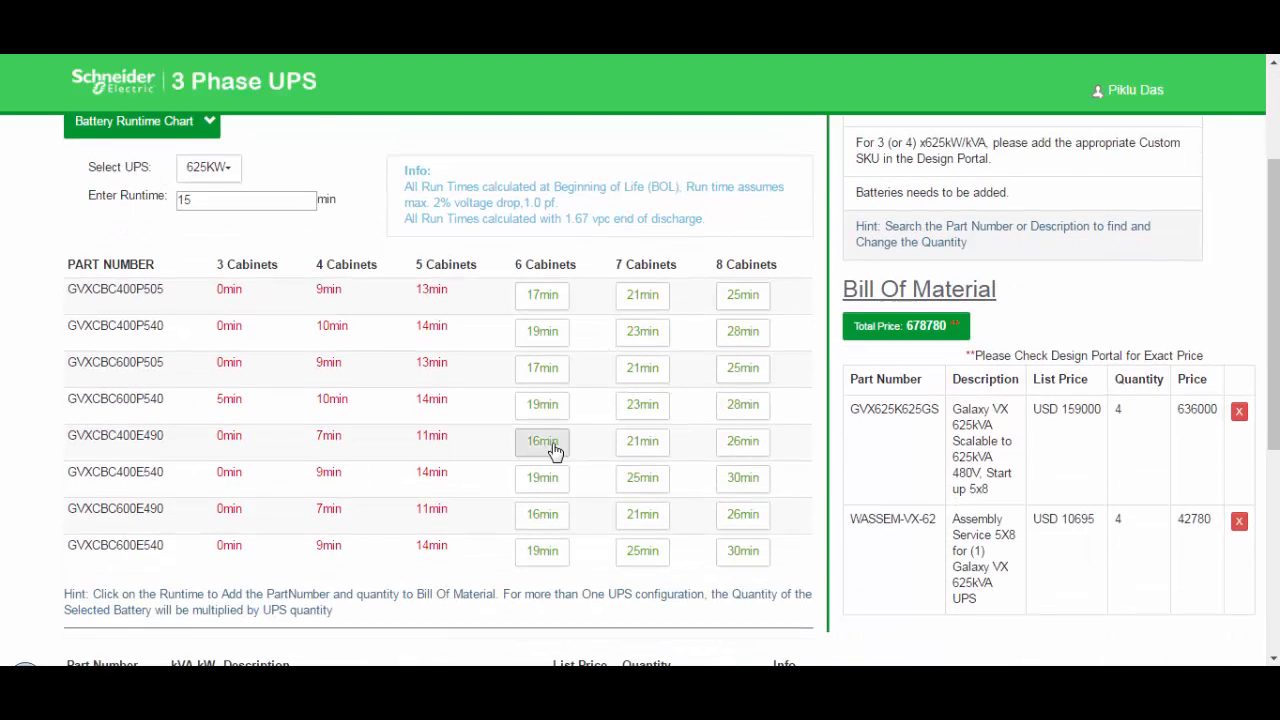
left_click(541, 336)
scroll(888, 429, "down", 2)
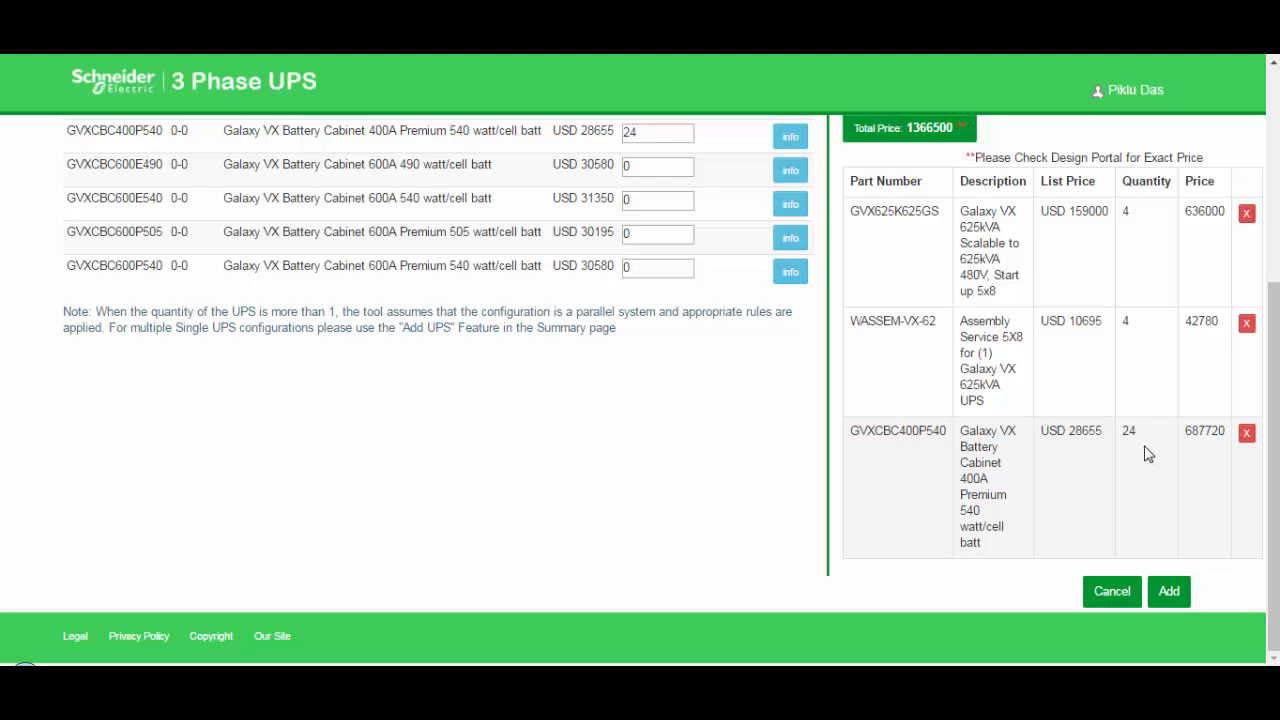
Step: Set the quantity of the GVPB2000A6 pull box for 6 cabinets to 4
scroll(1150, 457, "up", 4)
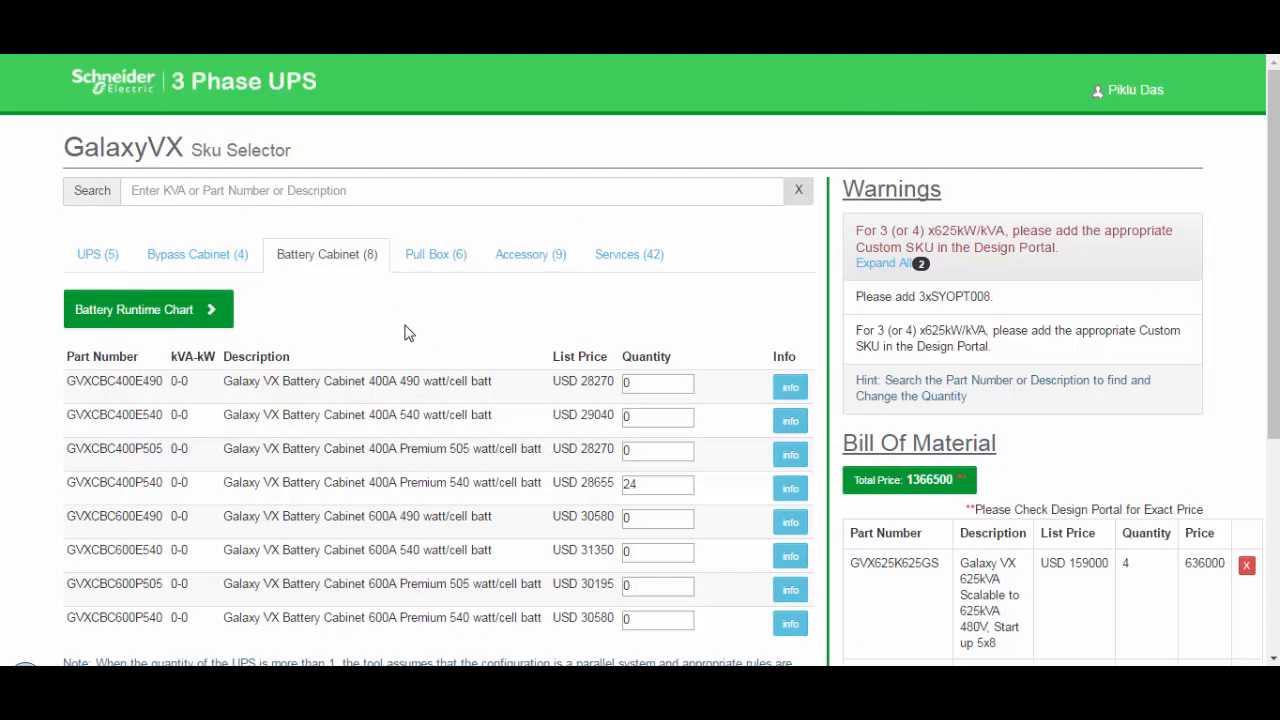
left_click(438, 254)
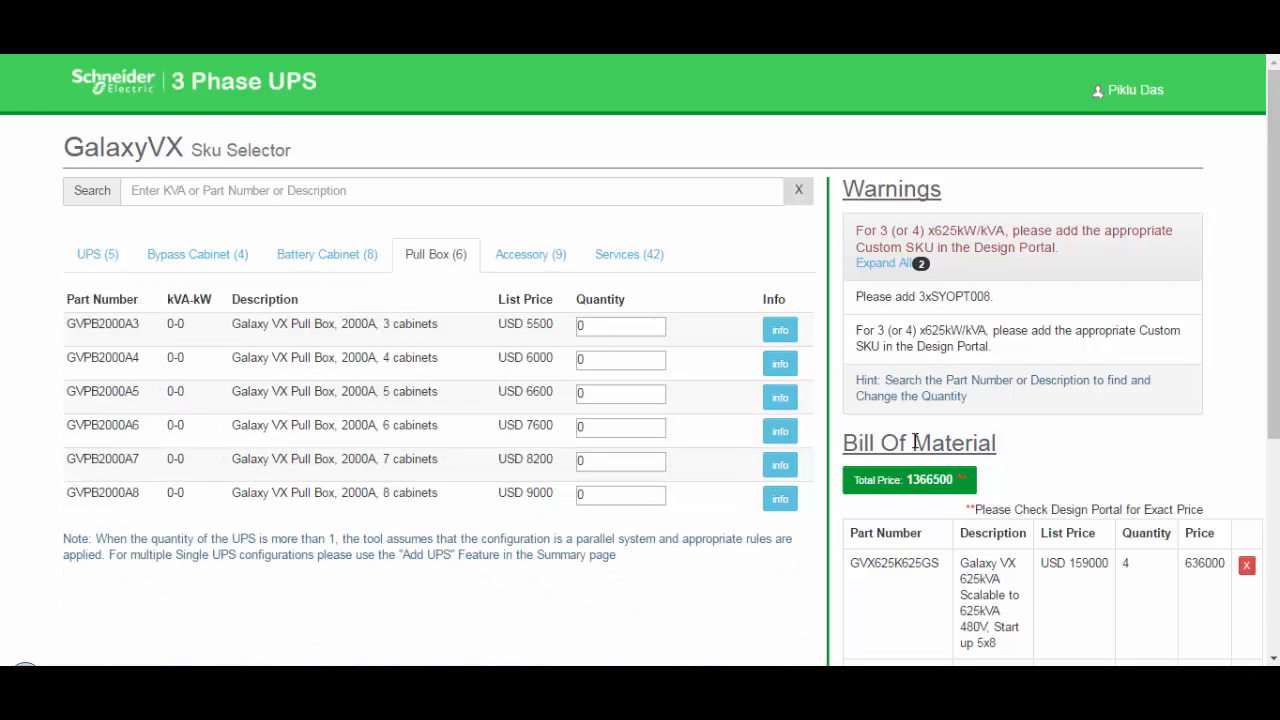
scroll(914, 442, "down", 4)
scroll(926, 454, "up", 1)
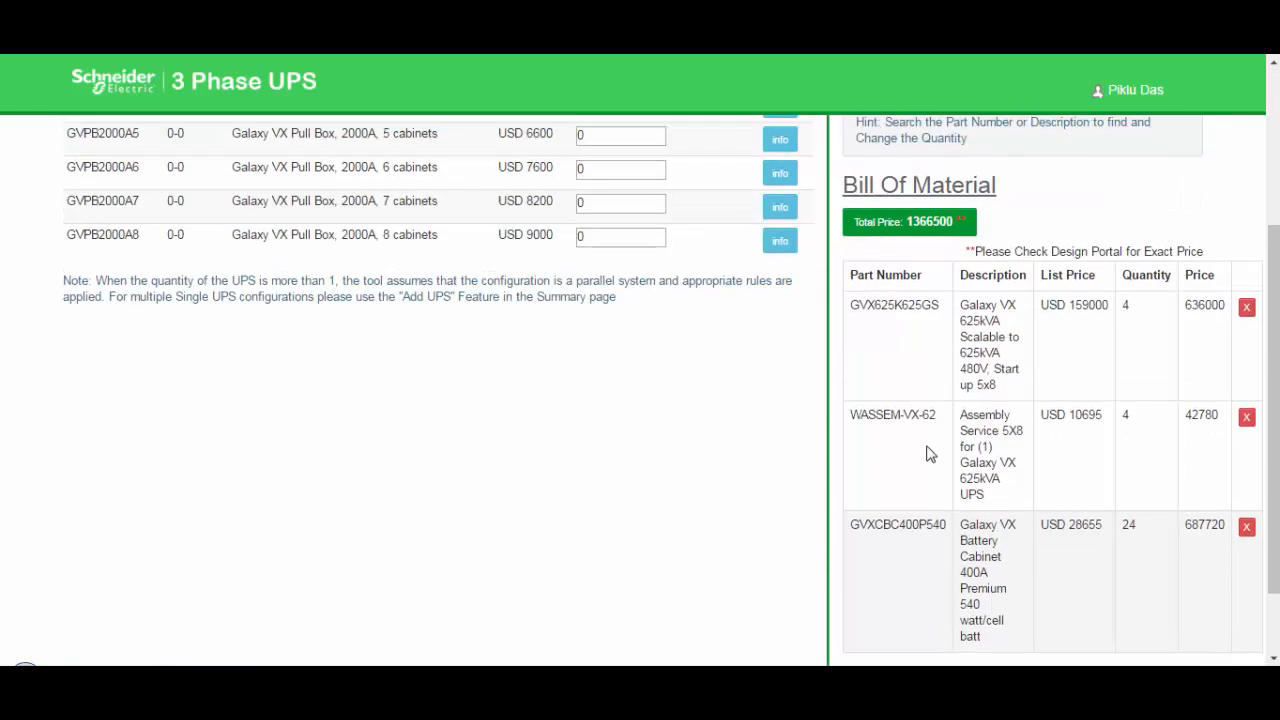
scroll(926, 454, "up", 2)
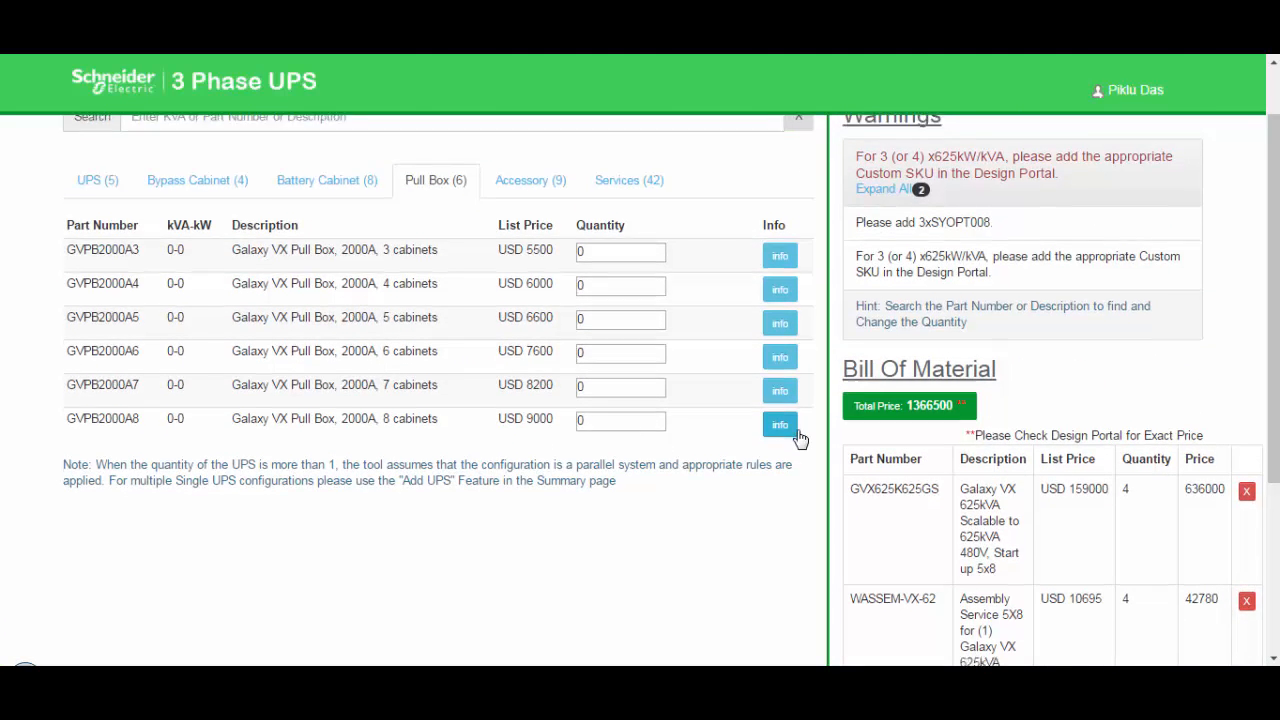
scroll(795, 432, "down", 1)
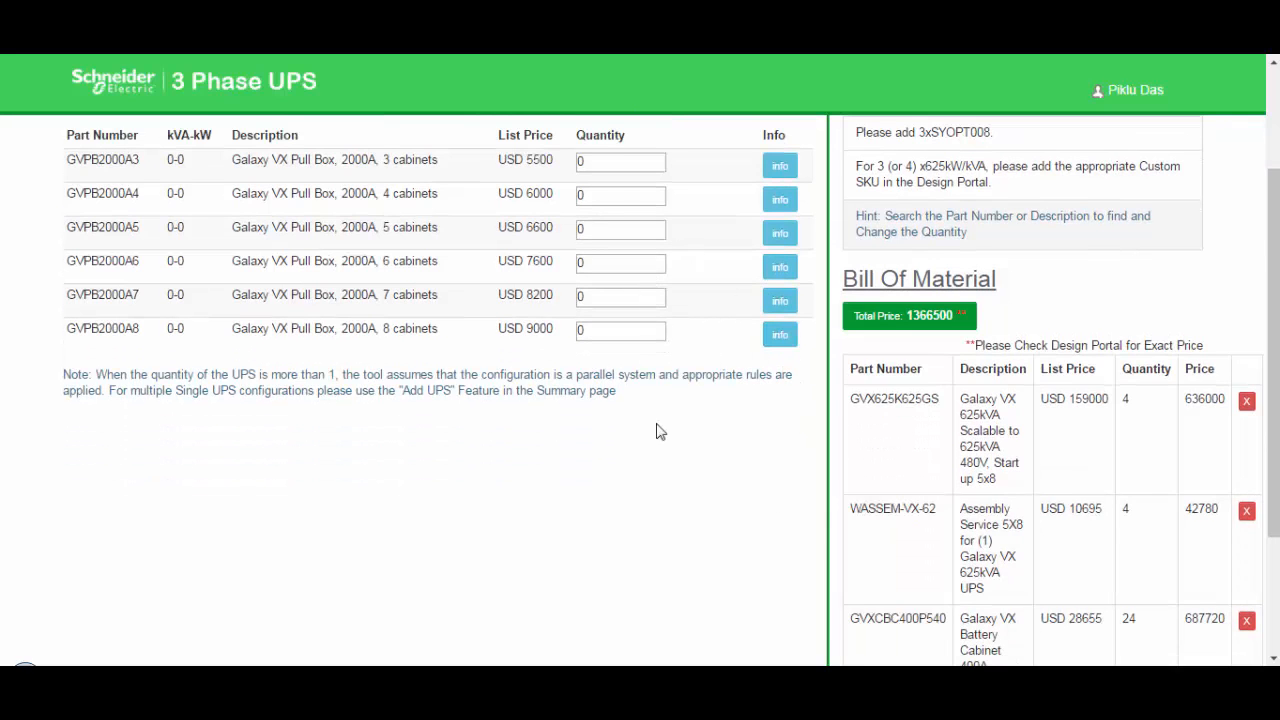
double_click(658, 261)
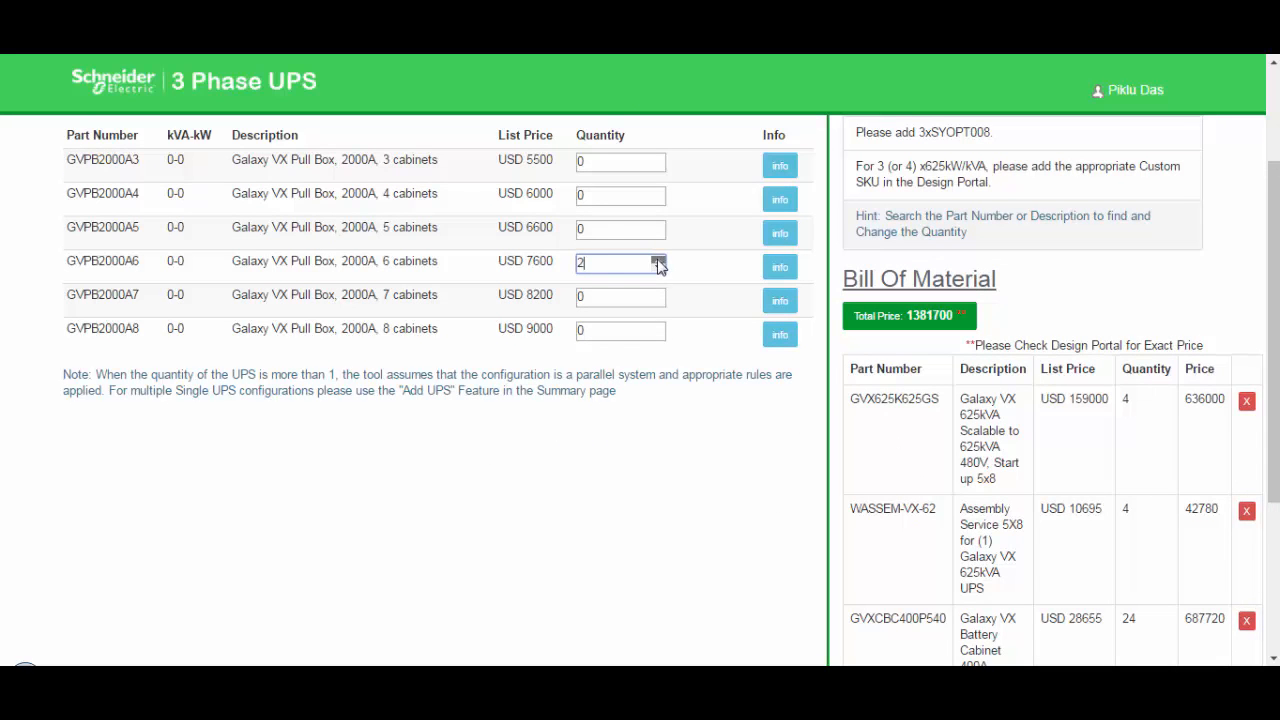
left_click(658, 259)
scroll(840, 437, "up", 3)
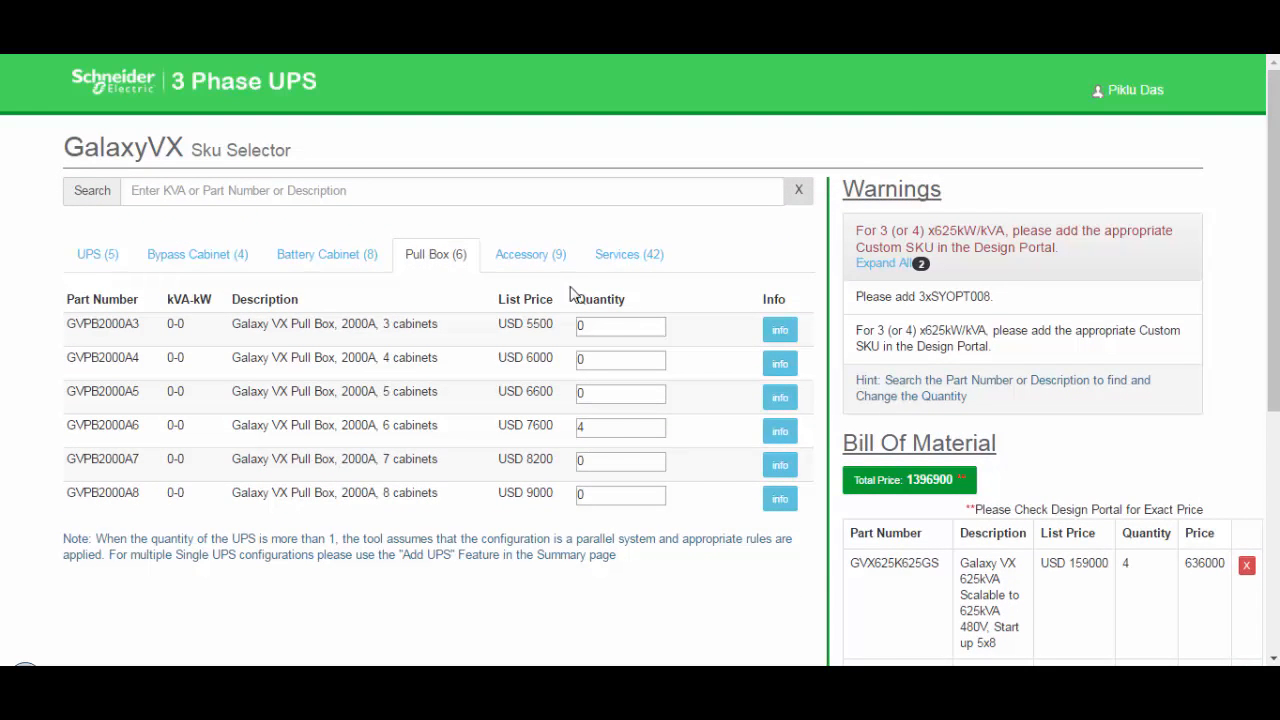
Step: Set the quantity of the SYOPT008 INTEG PARALLEL CABLE KIT 25m accessory to 3
left_click(540, 257)
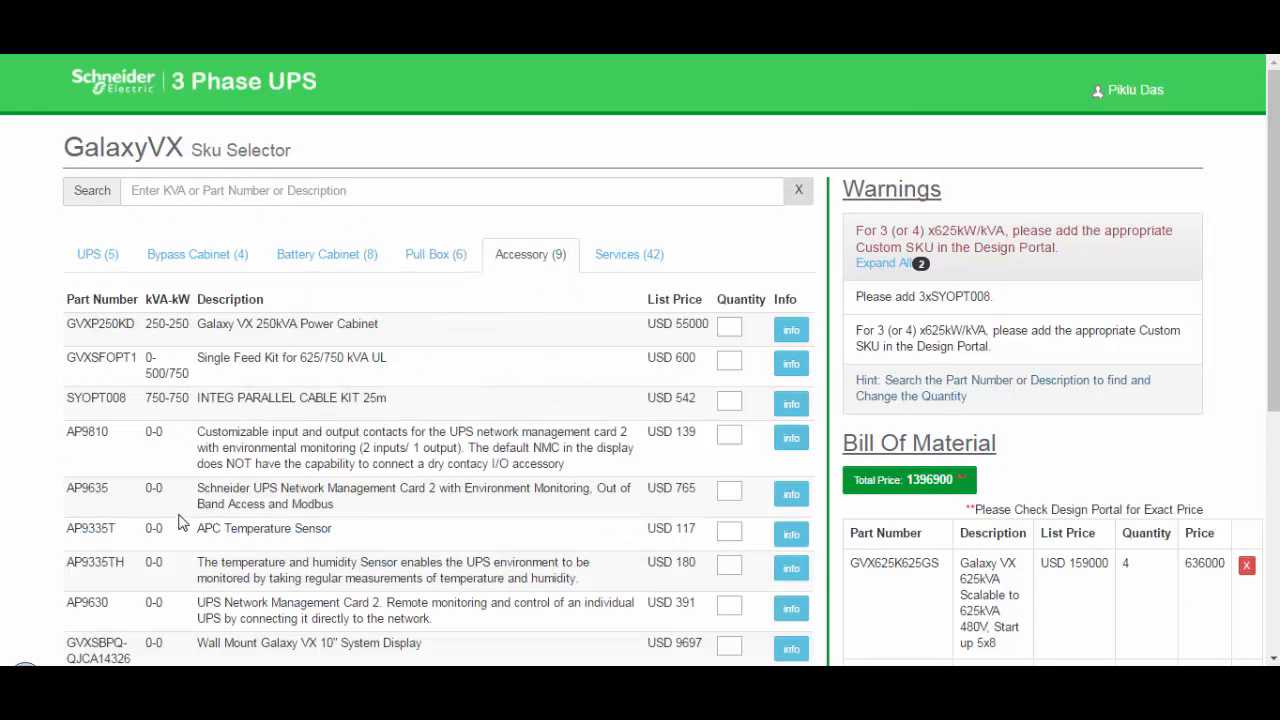
left_click(734, 397)
left_click(734, 397)
left_click(734, 397)
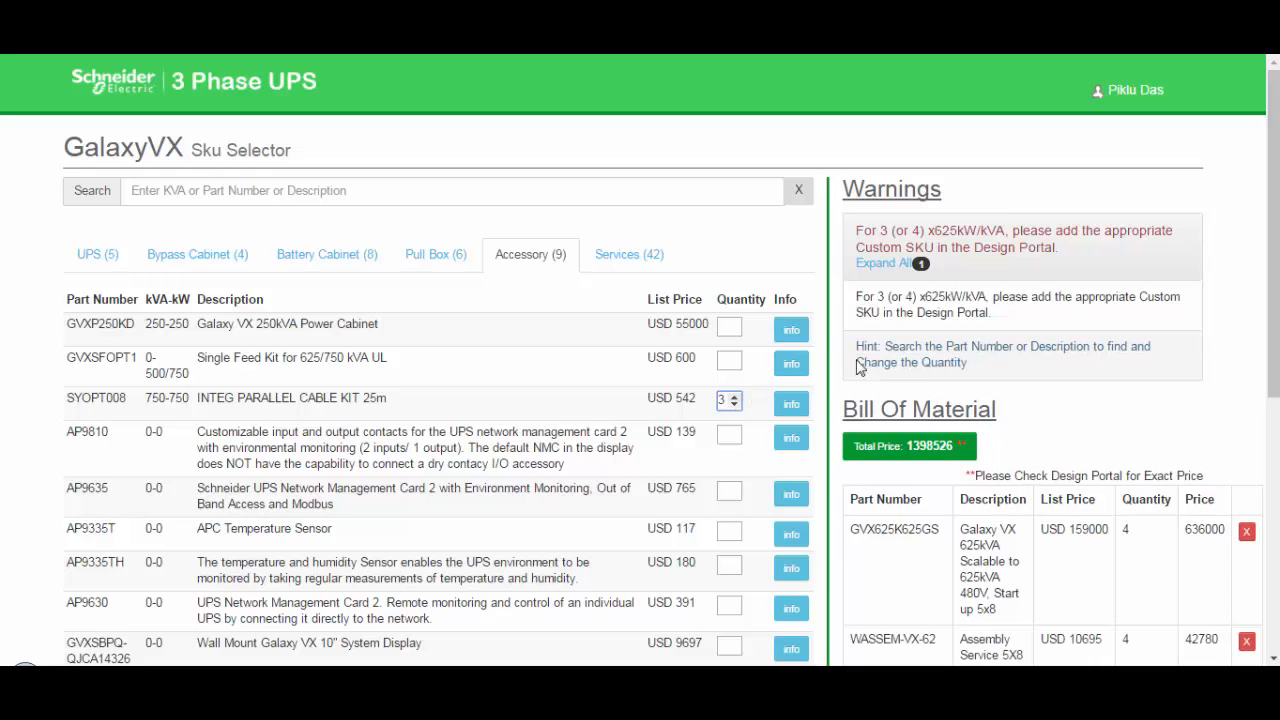
Step: Read the remaining custom SKU warning and search hint, and add the parallel configuration to the solution despite the warning
left_click(1114, 431)
left_click_drag(968, 364, 871, 345)
left_click(1046, 410)
scroll(1012, 421, "down", 1)
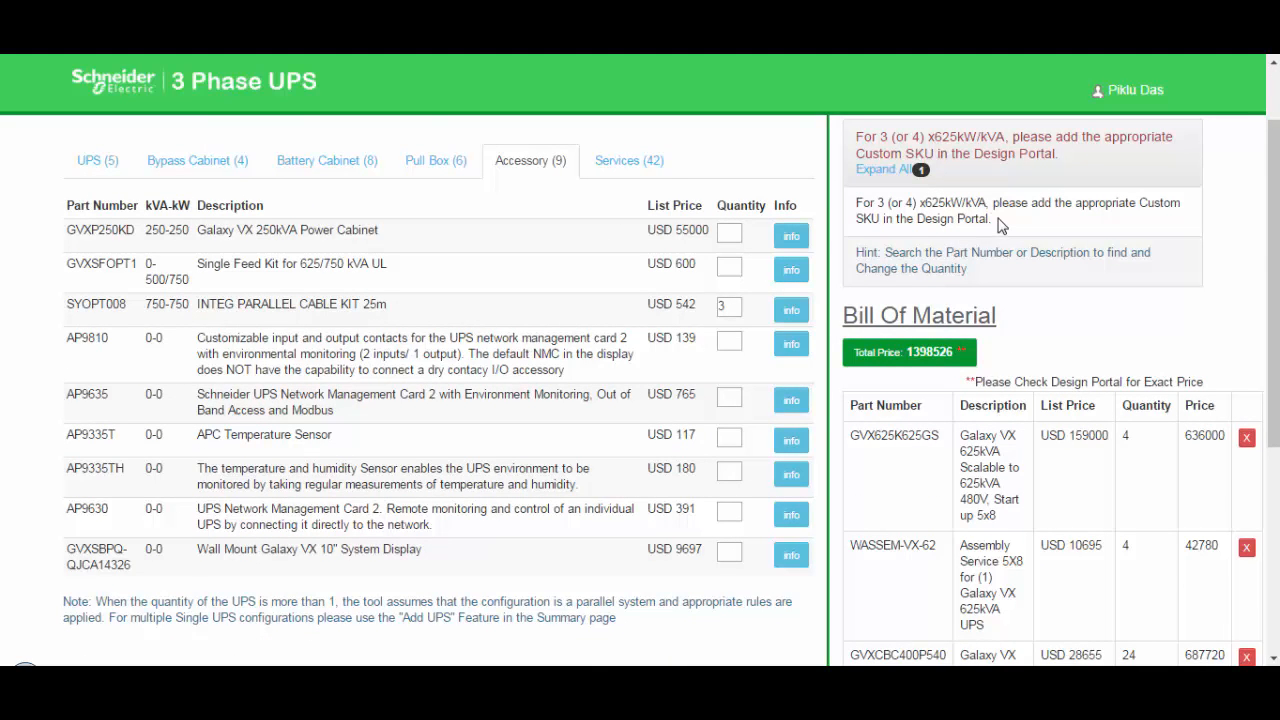
scroll(1025, 310, "down", 4)
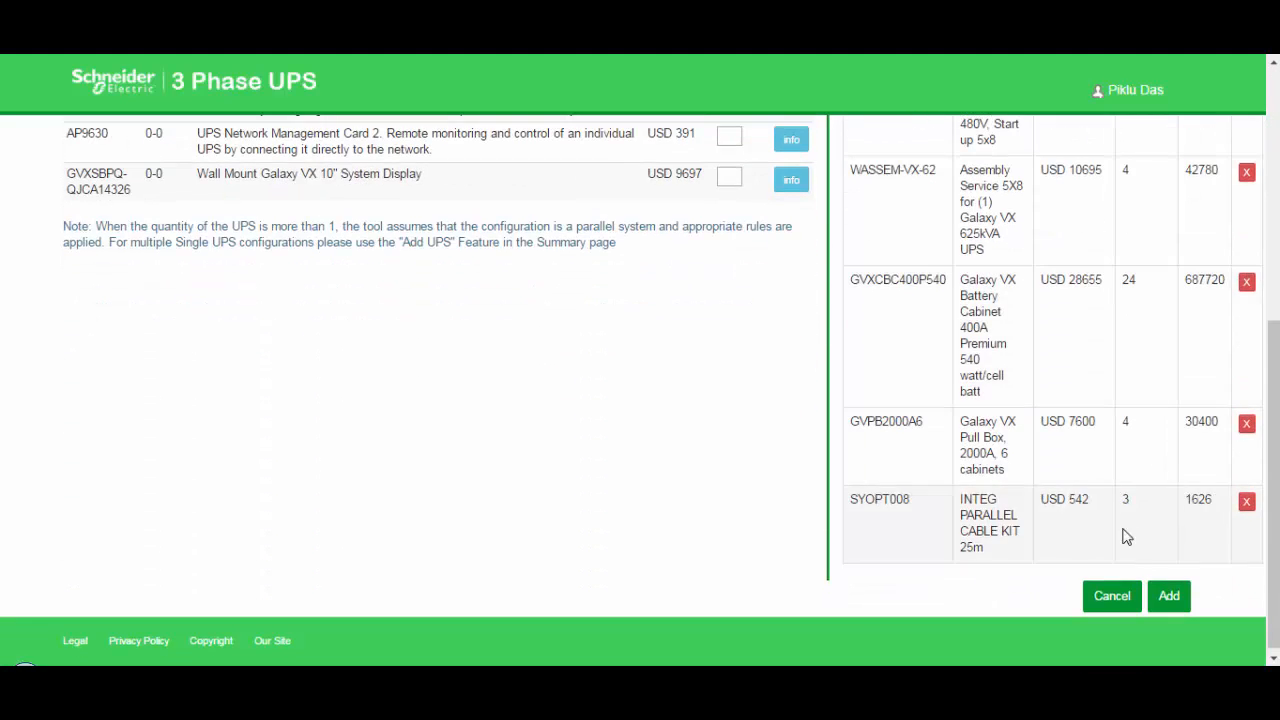
left_click(1169, 598)
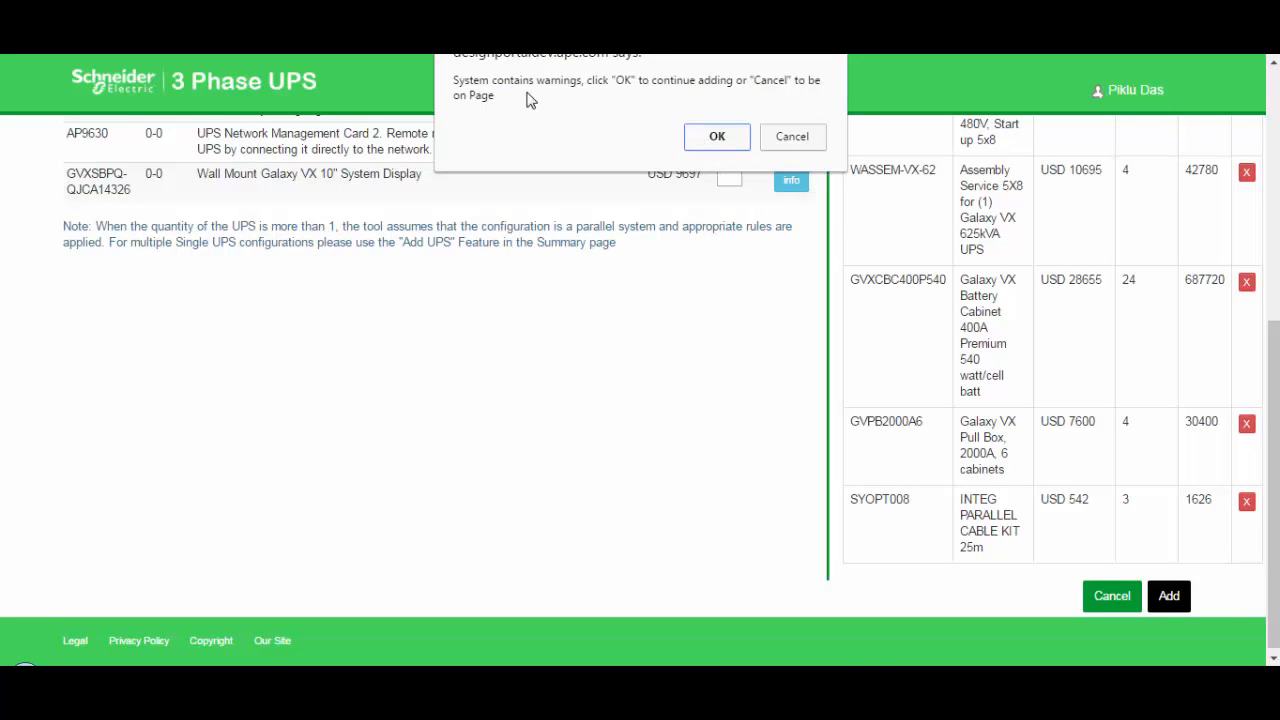
left_click(711, 141)
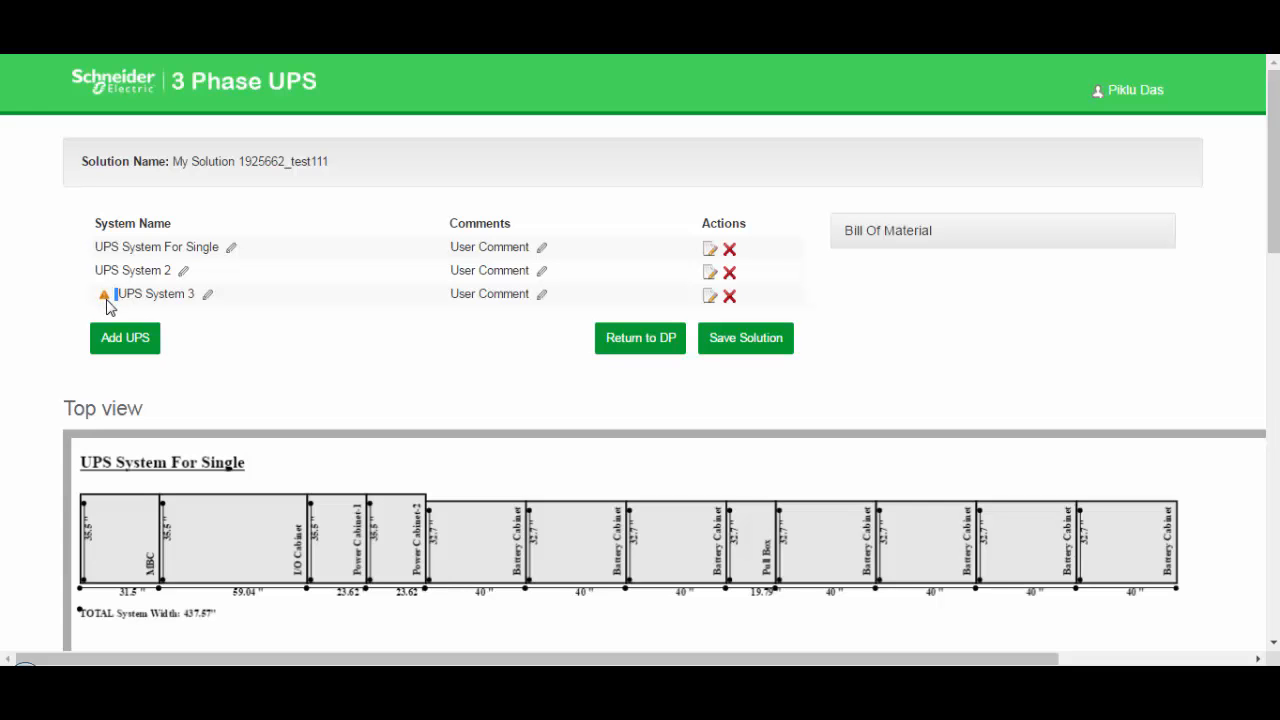
Step: Check the warning marker on UPS System 3 and save the comment "Add the Custom System Bypass cabinet" for it
mouse_move(107, 300)
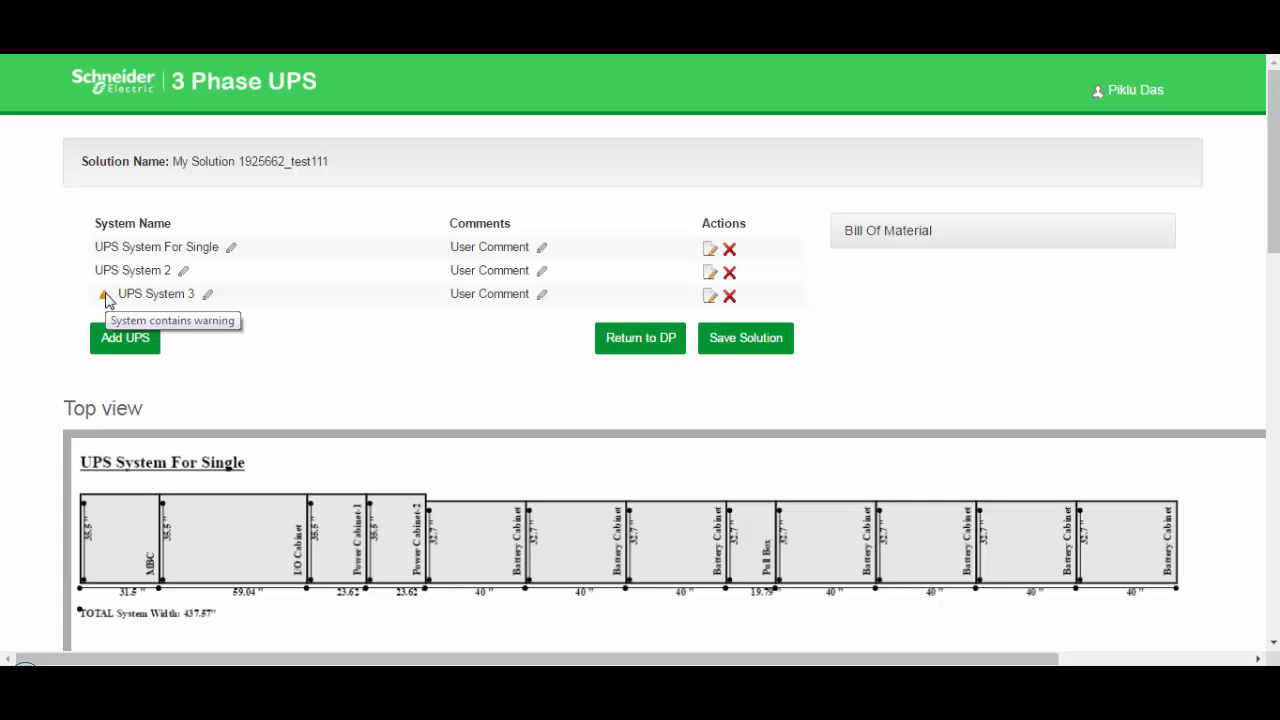
left_click(541, 297)
left_click(389, 414)
left_click_drag(403, 414, 182, 411)
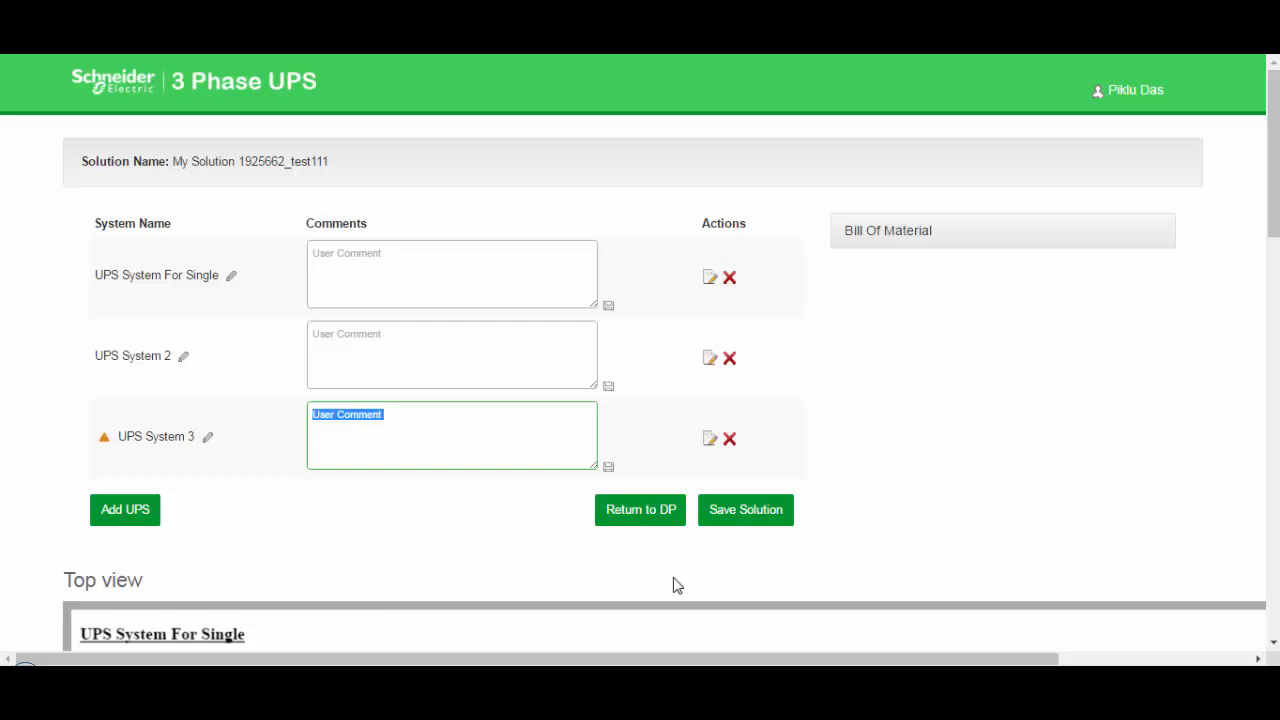
type("A")
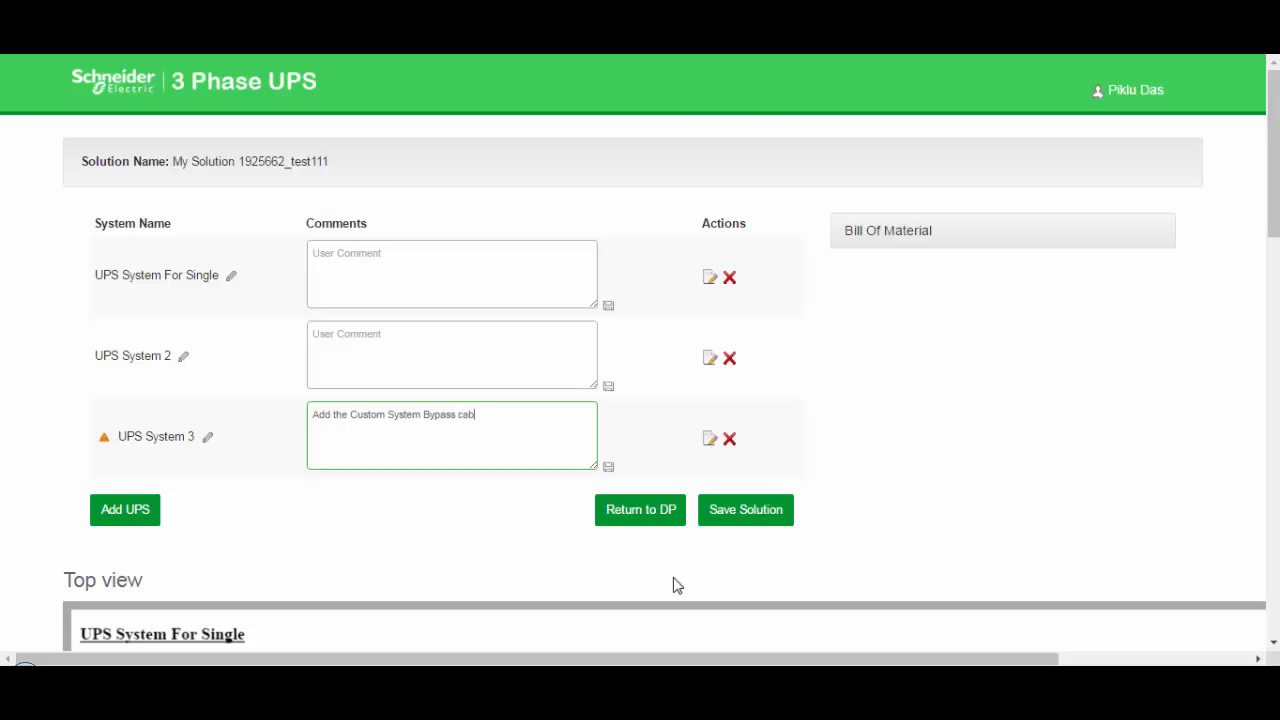
left_click(606, 467)
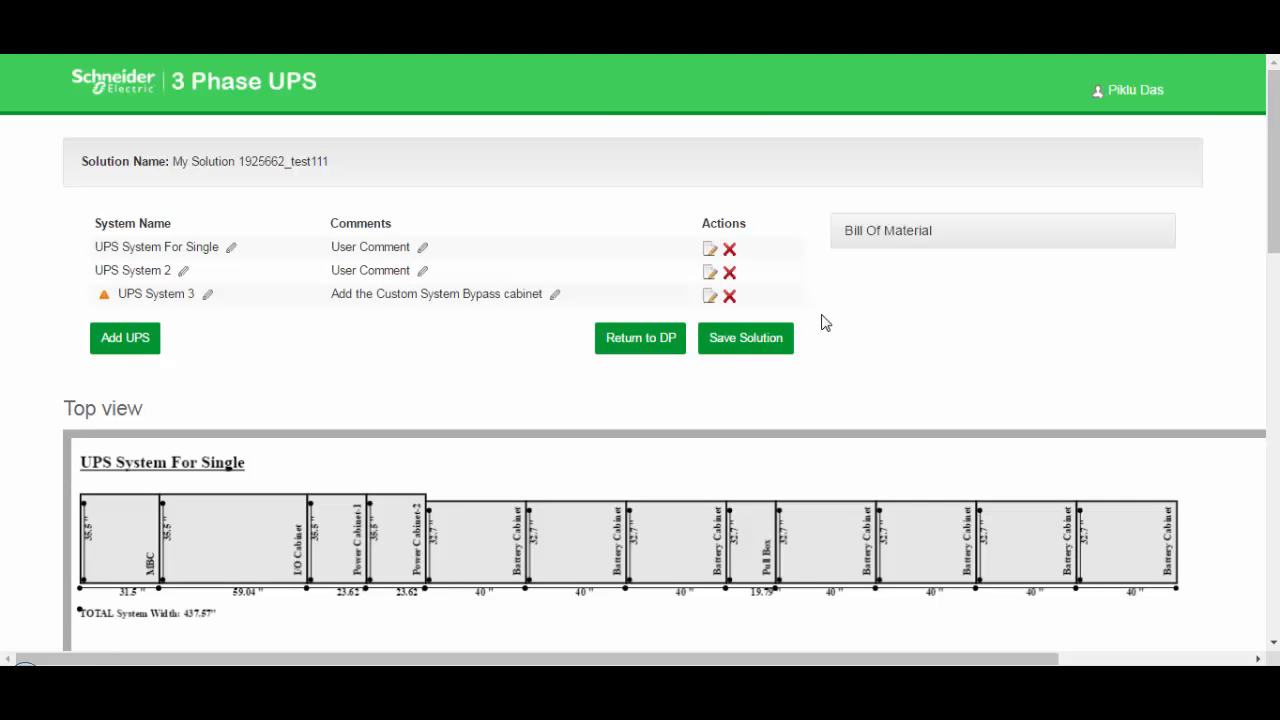
Step: Expand the solution's bill of material, review the parts of all three UPS systems, and collapse it again
scroll(822, 373, "down", 1)
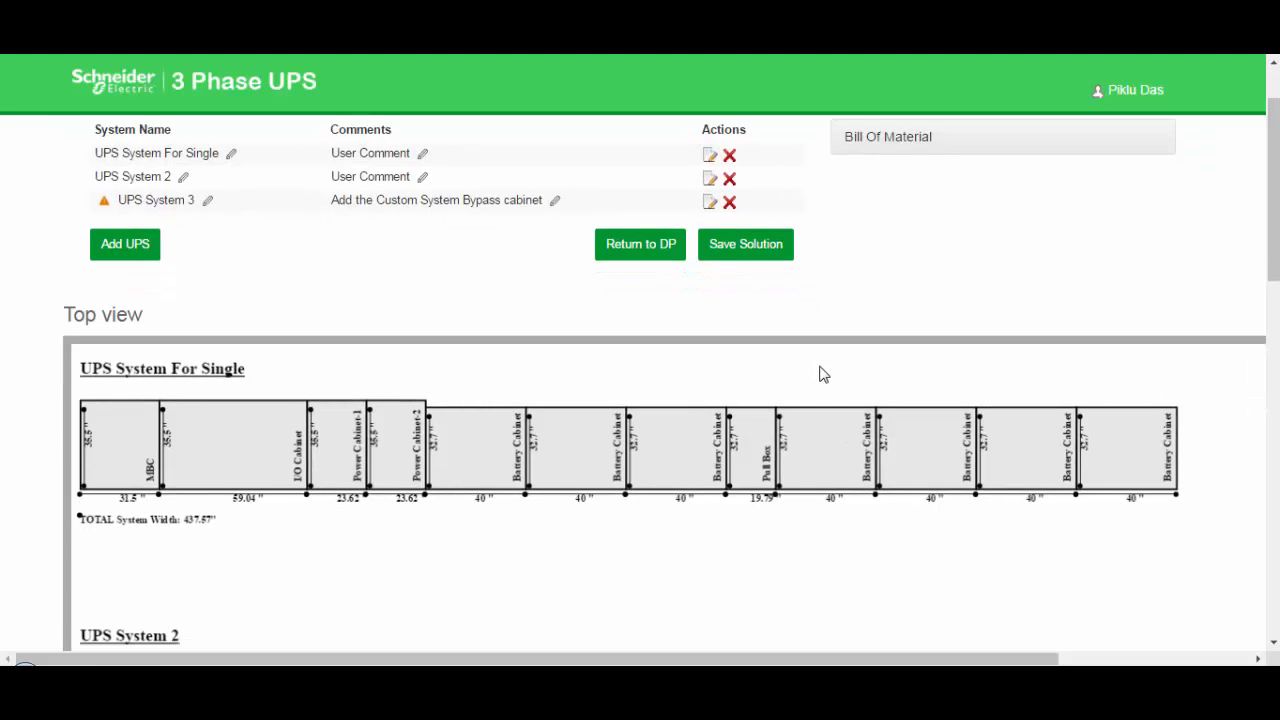
scroll(822, 373, "up", 1)
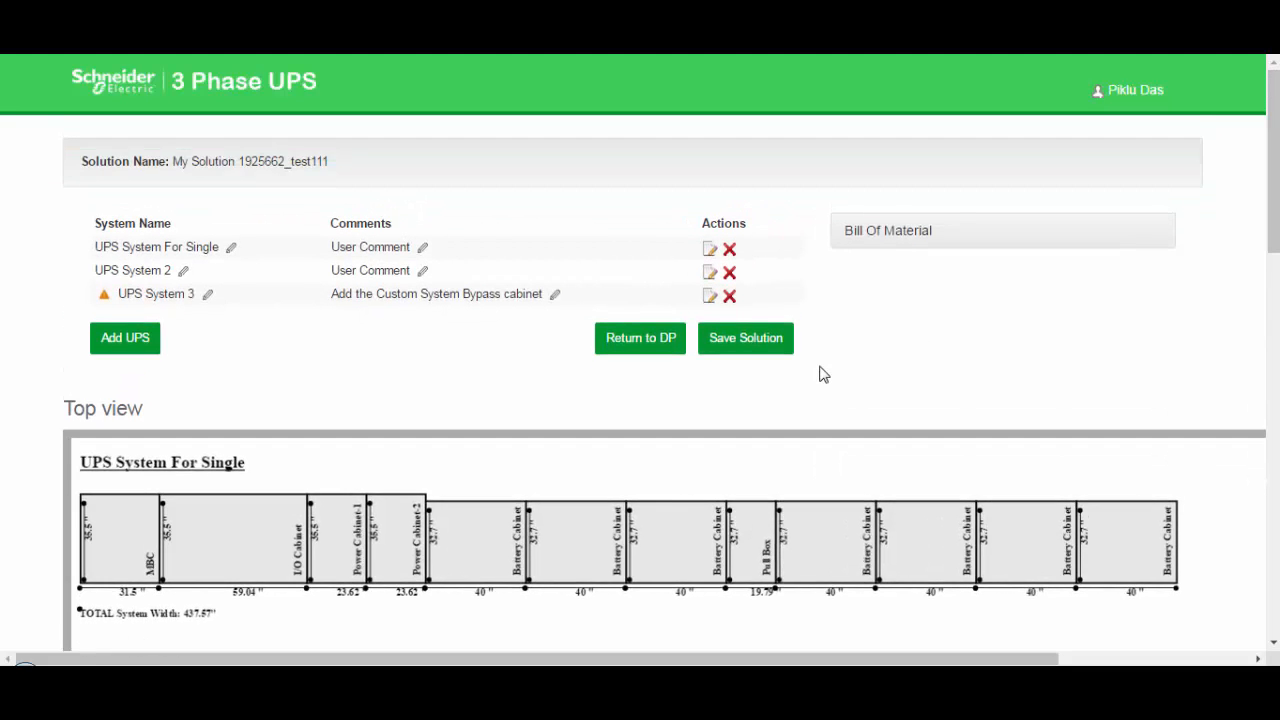
left_click(875, 234)
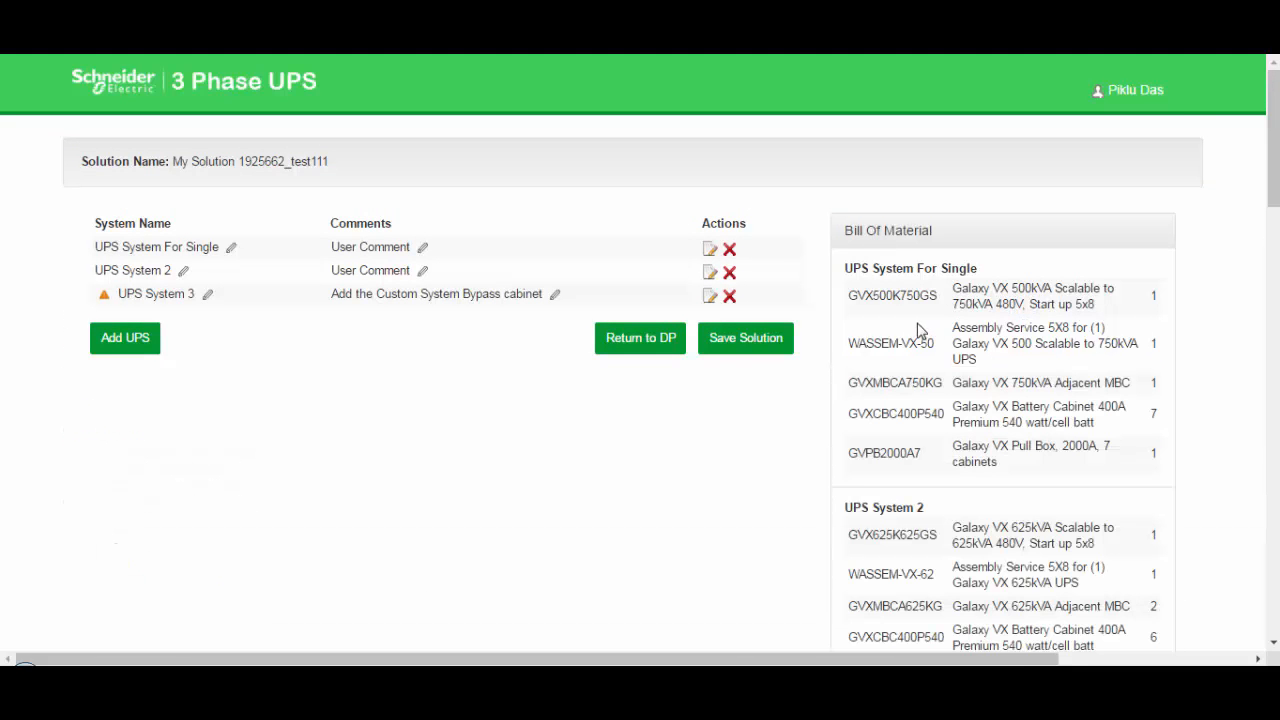
scroll(919, 323, "down", 1)
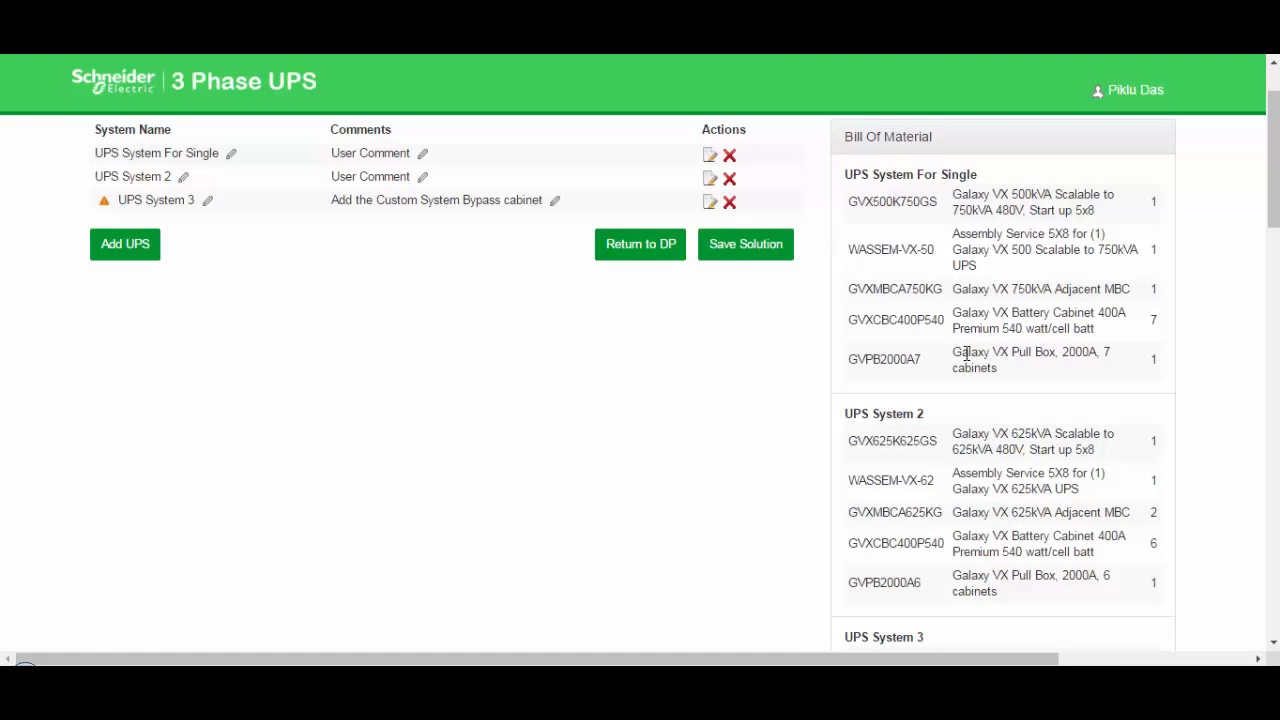
scroll(967, 353, "down", 3)
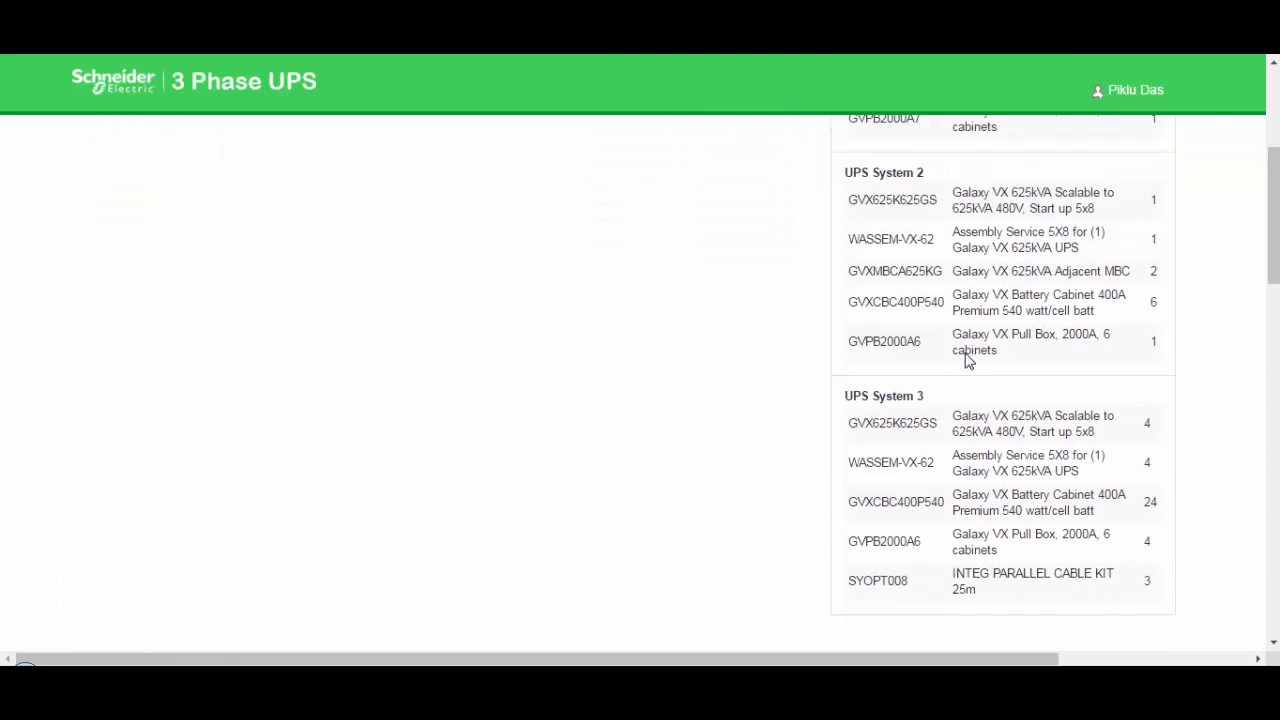
scroll(967, 360, "up", 3)
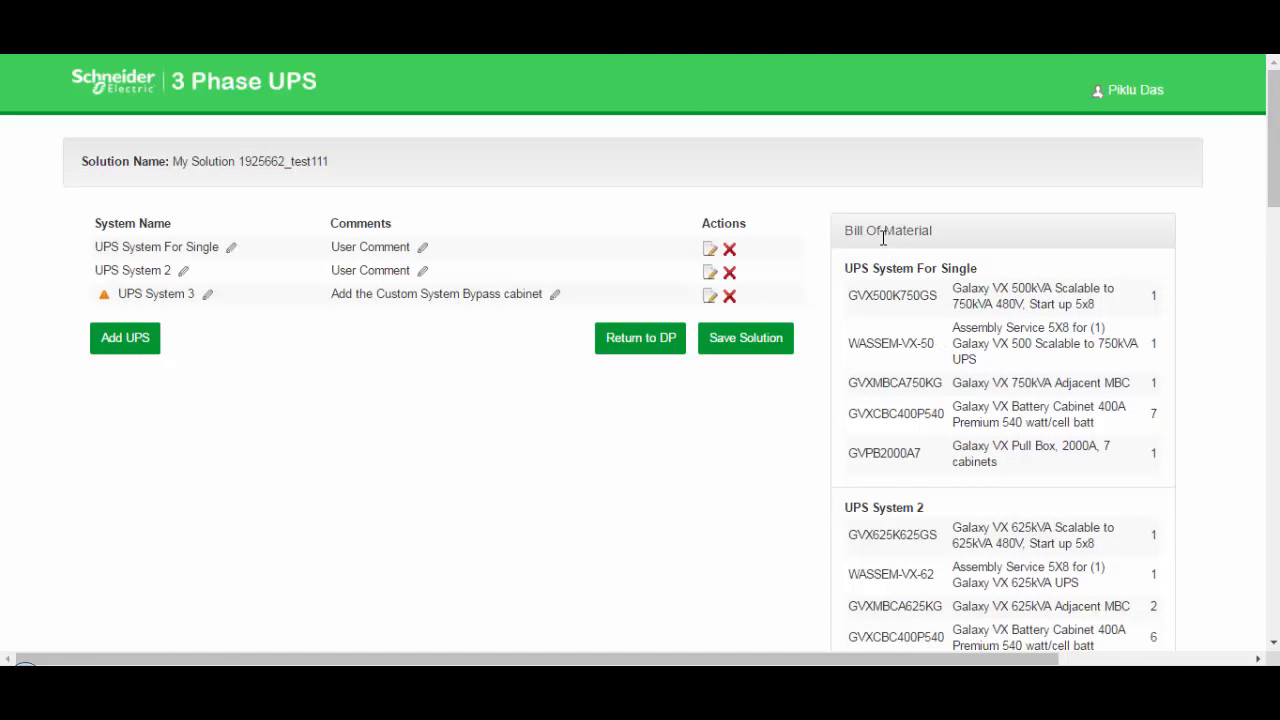
left_click(883, 234)
Step: Examine the top view drawings of all three UPS systems, including their cabinet layouts, dimensions and total system widths
scroll(883, 362, "down", 2)
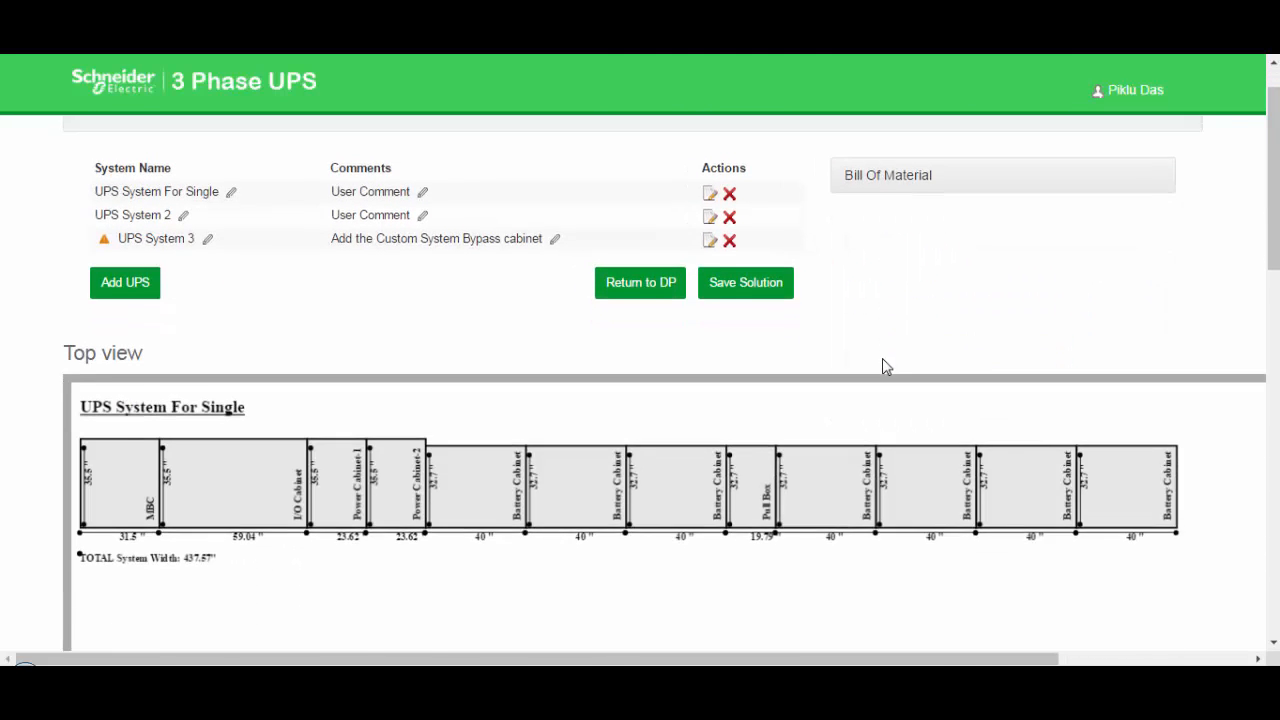
scroll(882, 359, "down", 1)
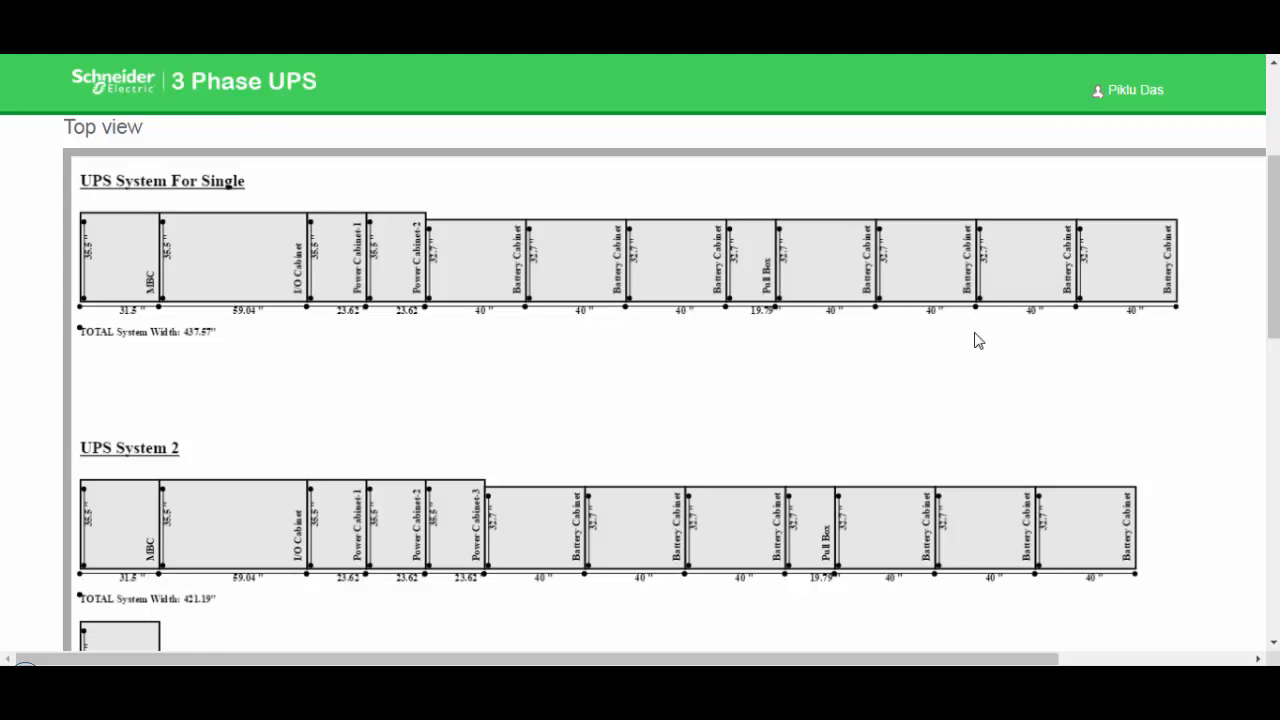
scroll(978, 341, "down", 2)
scroll(978, 341, "down", 1)
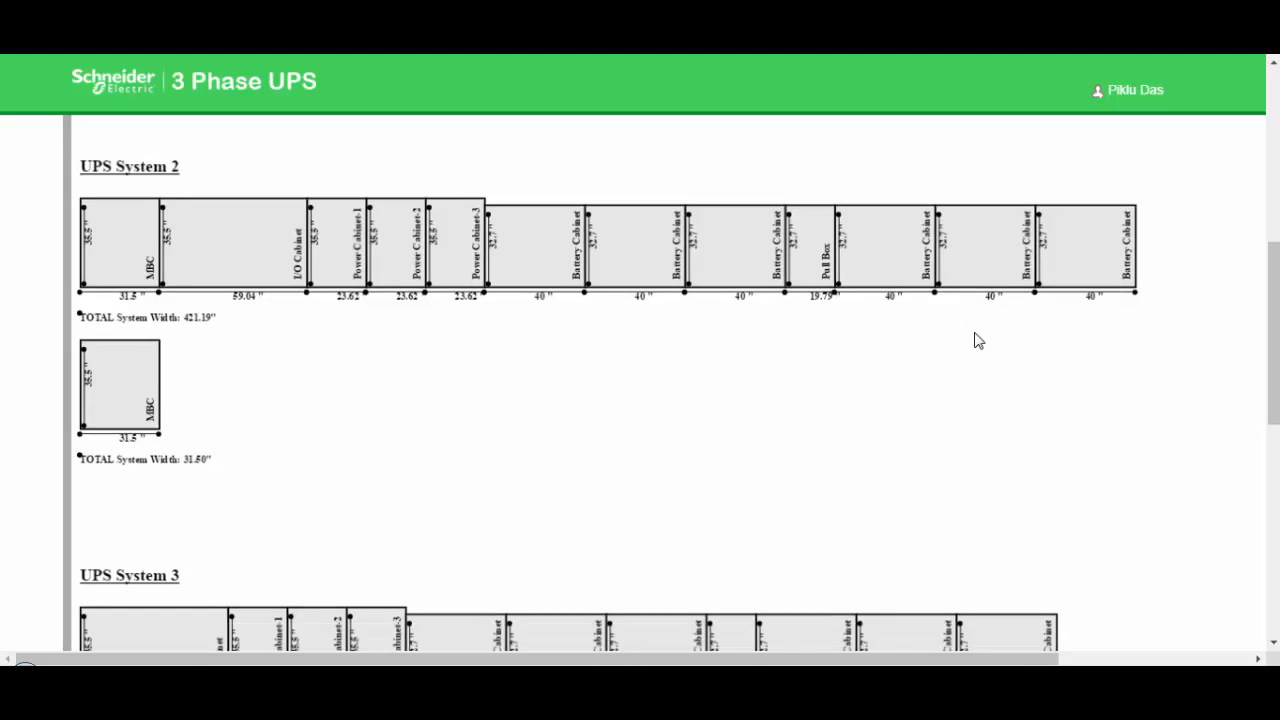
scroll(978, 341, "down", 2)
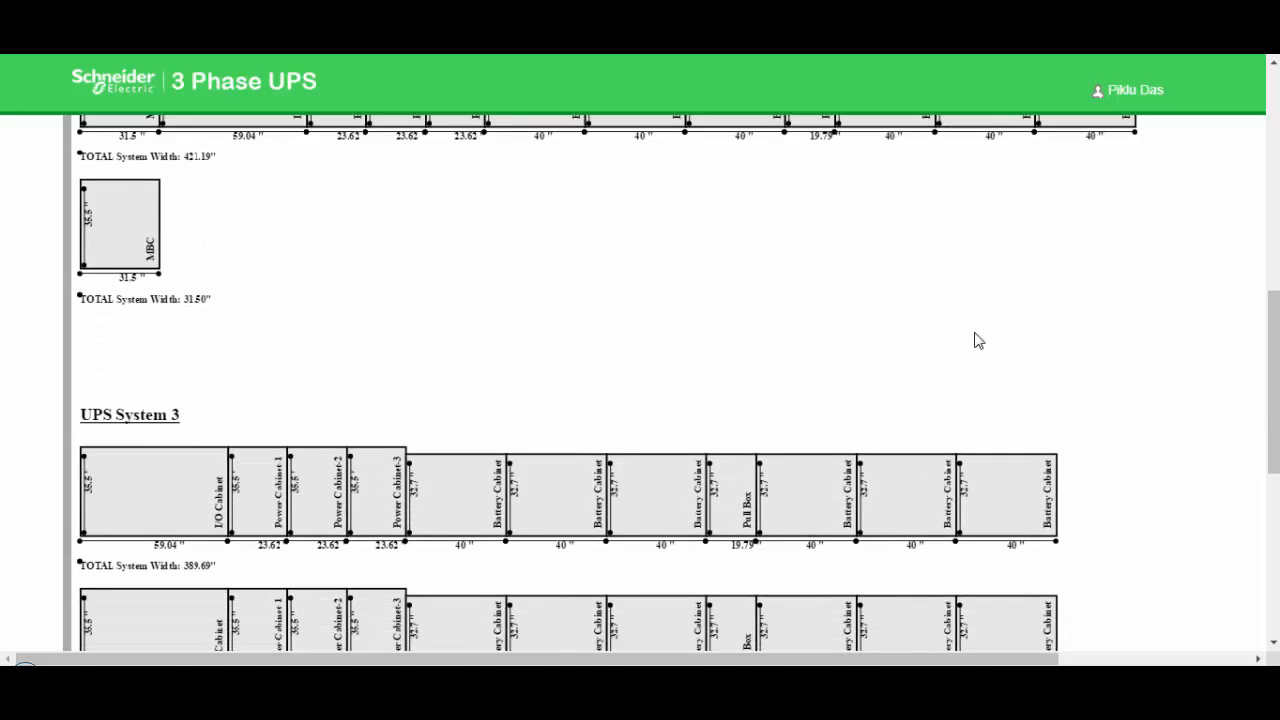
scroll(978, 341, "down", 1)
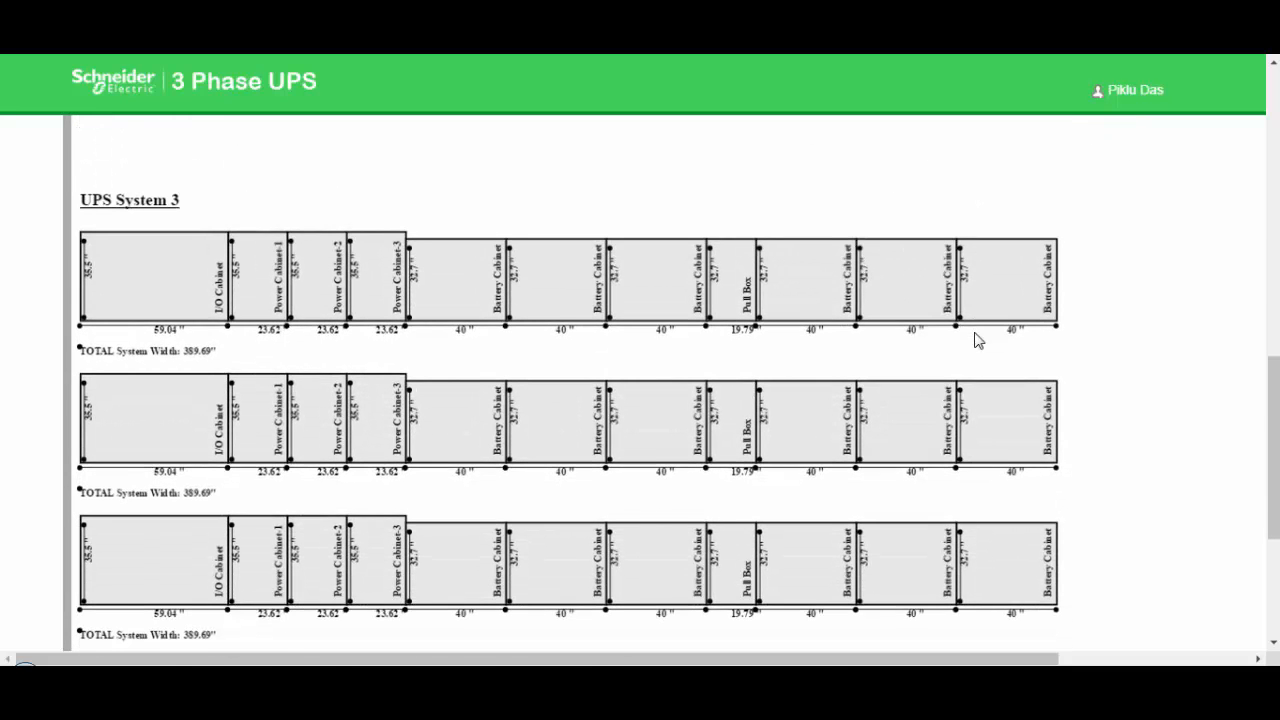
scroll(978, 341, "down", 1)
scroll(978, 341, "down", 1)
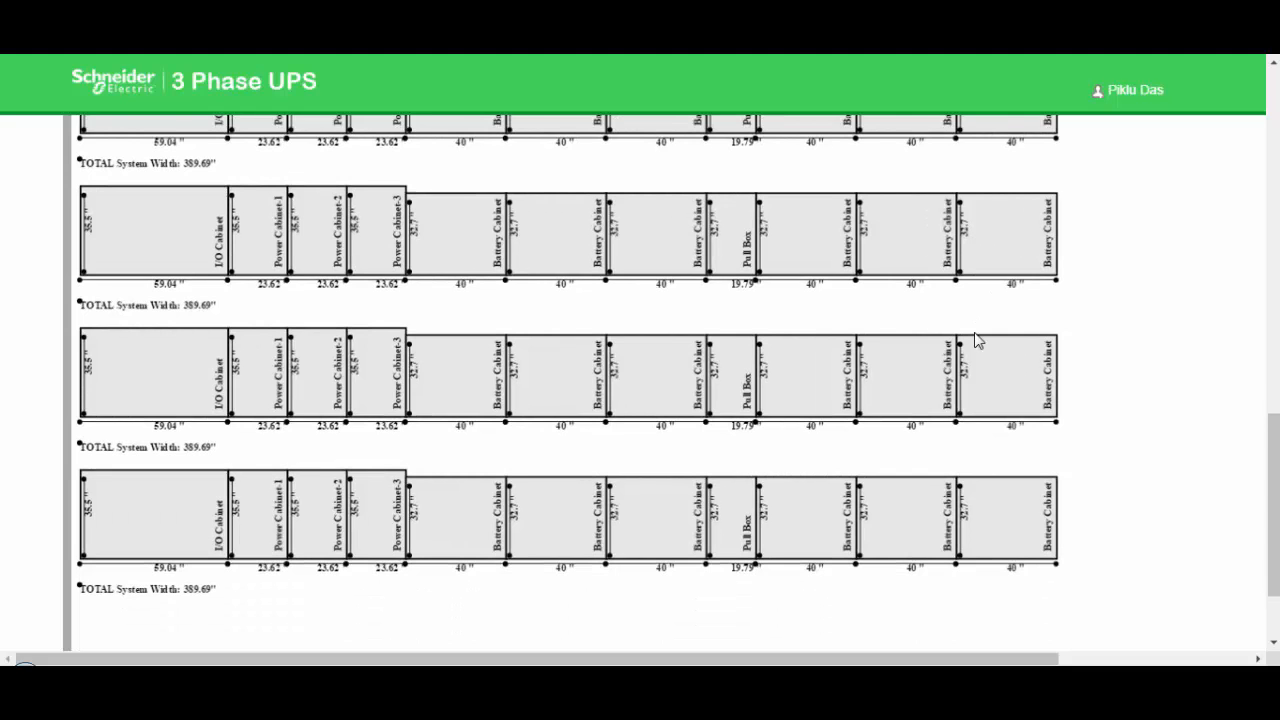
scroll(978, 340, "down", 1)
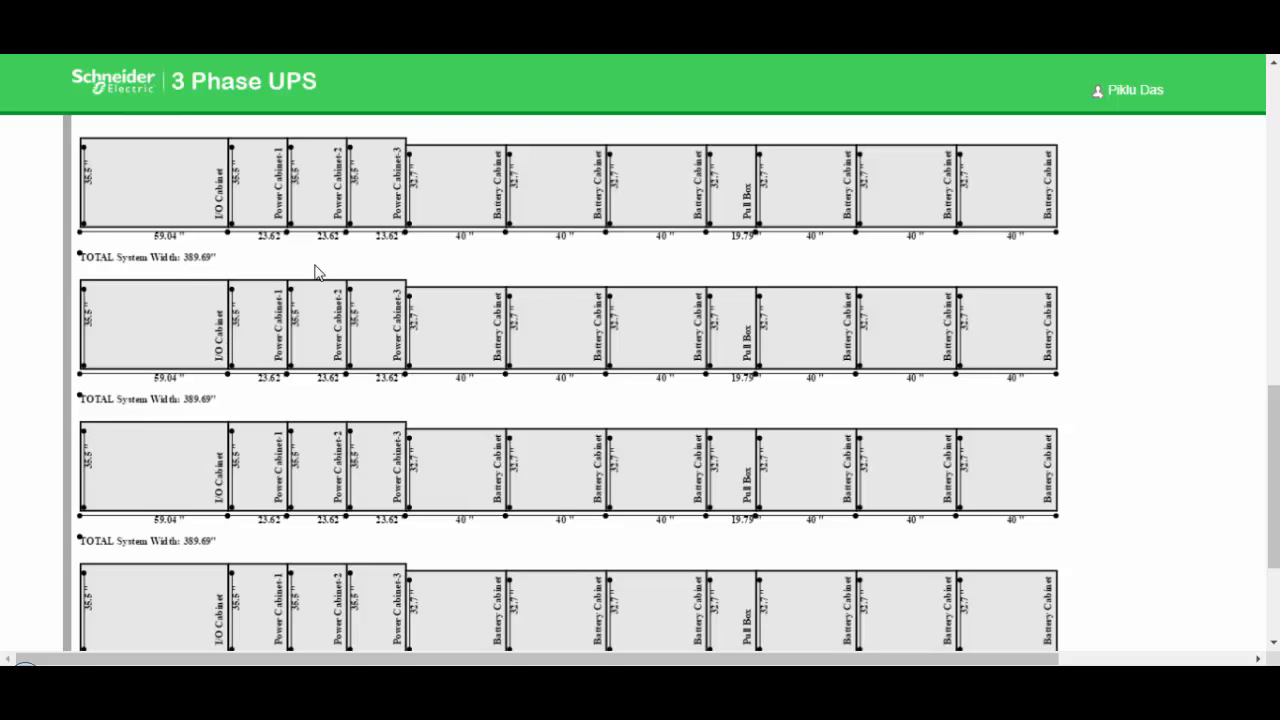
Step: Download the SVG drawing of the UPS systems and open the downloaded file
scroll(390, 267, "down", 2)
scroll(395, 290, "down", 3)
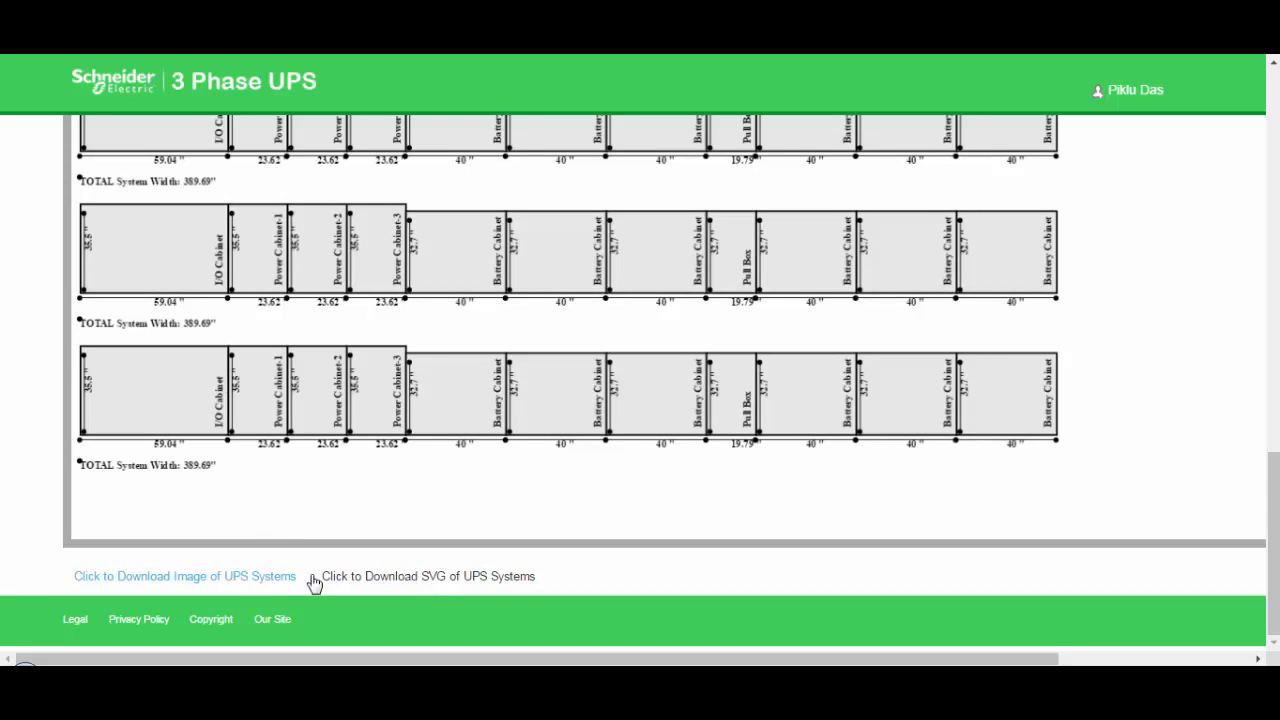
left_click(412, 579)
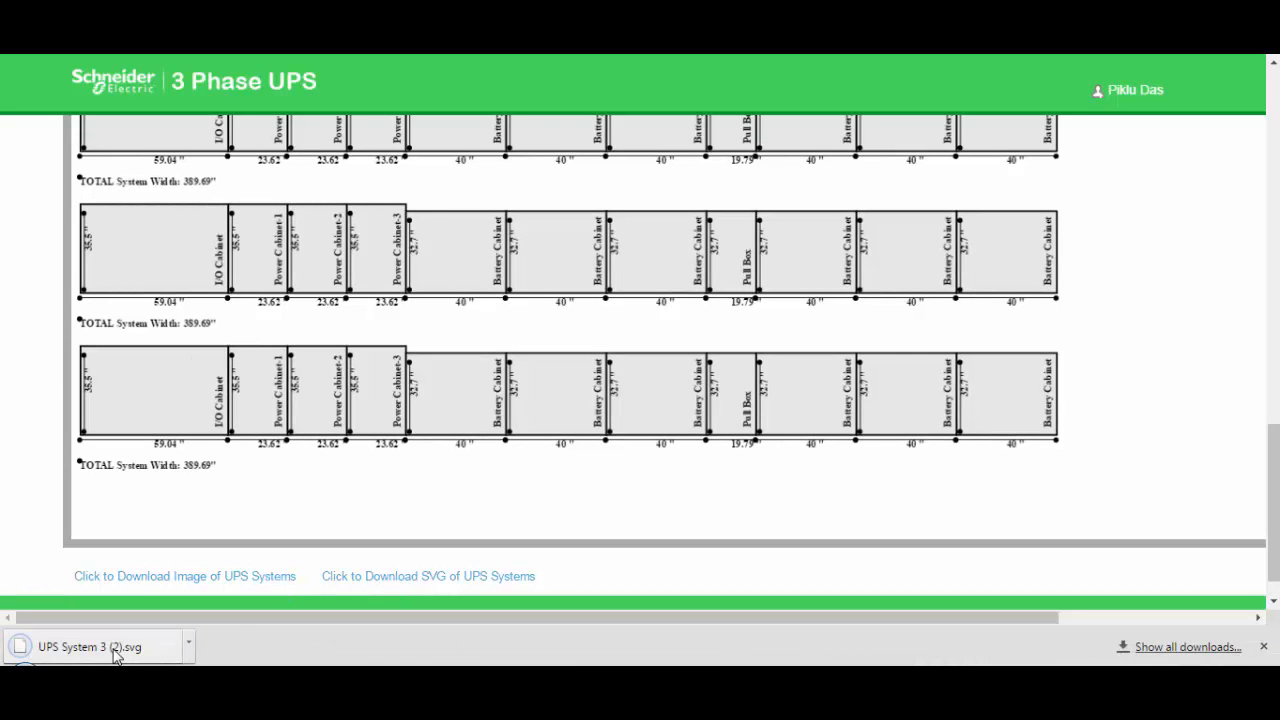
left_click(113, 649)
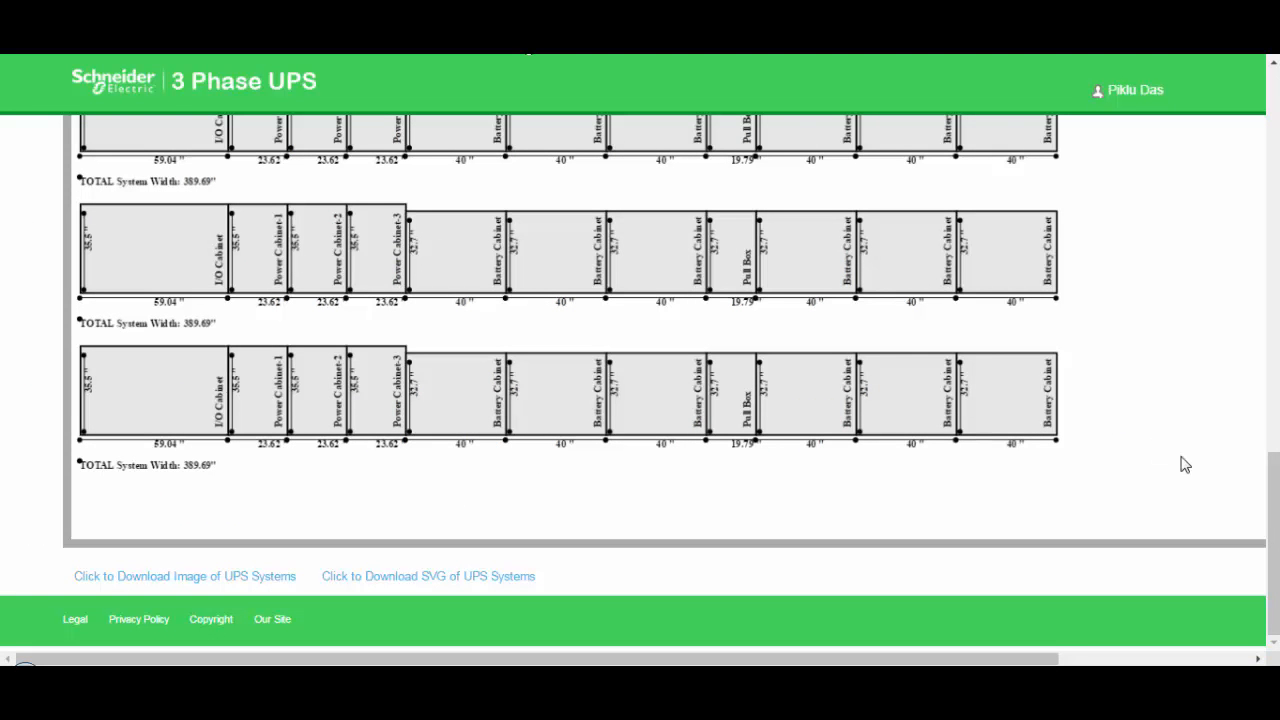
Step: Save the solution with its three UPS systems and return to its overview in Design Portal
scroll(41, 431, "up", 10)
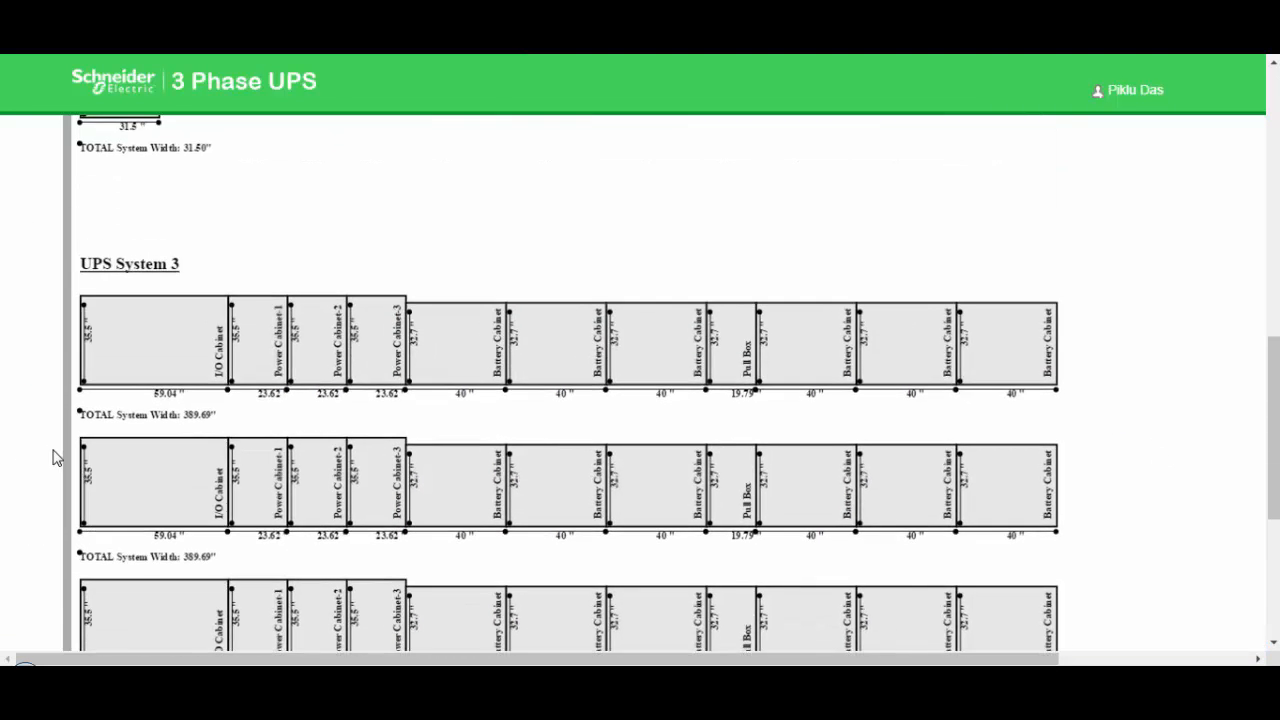
scroll(5, 458, "up", 8)
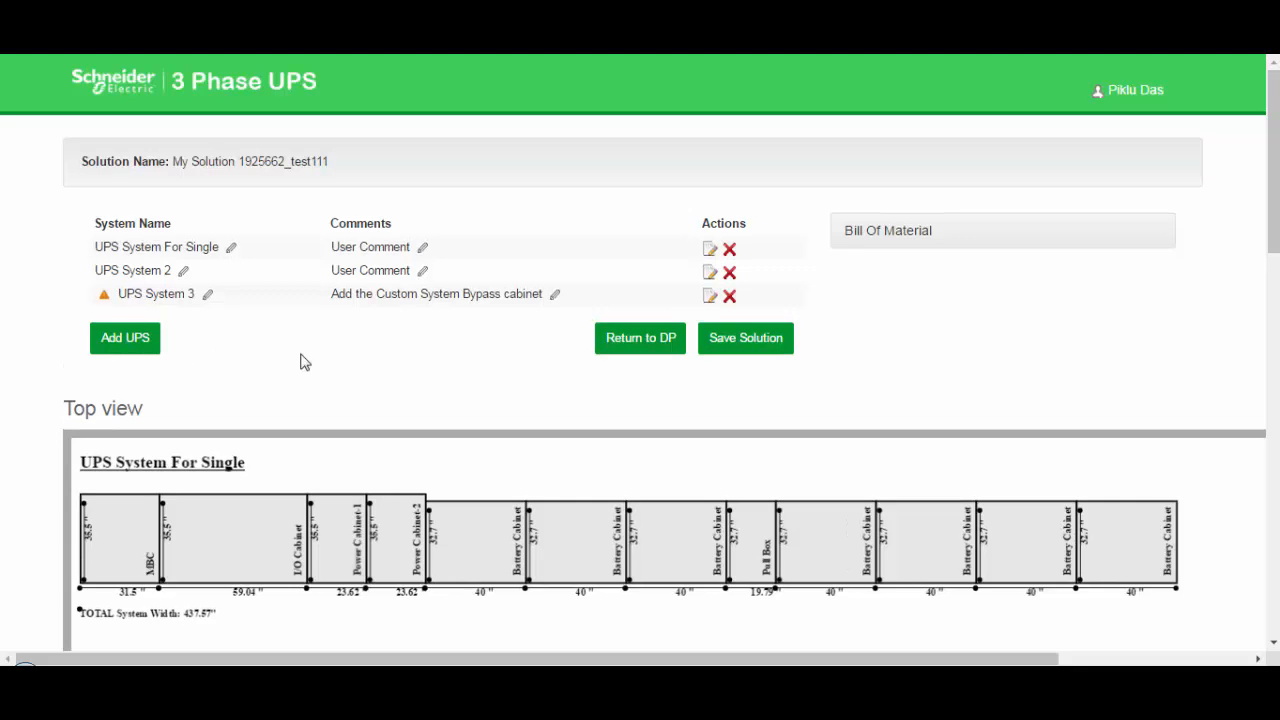
left_click(741, 349)
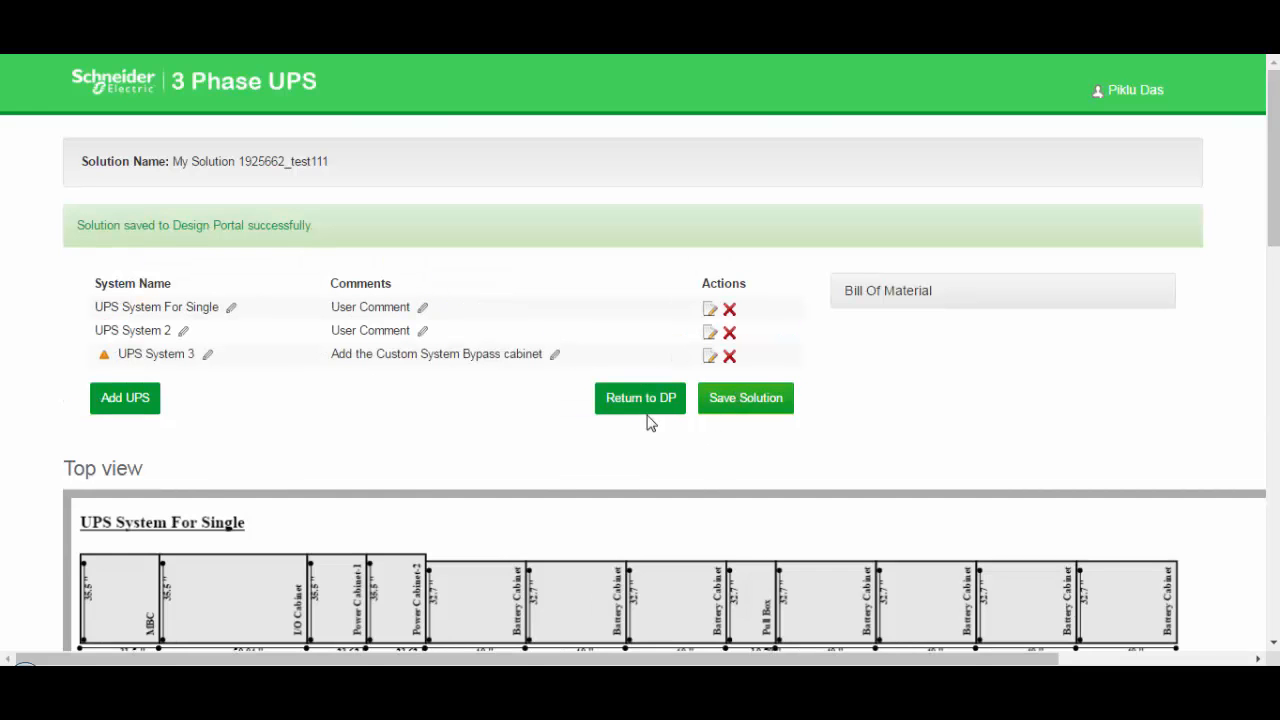
left_click(630, 402)
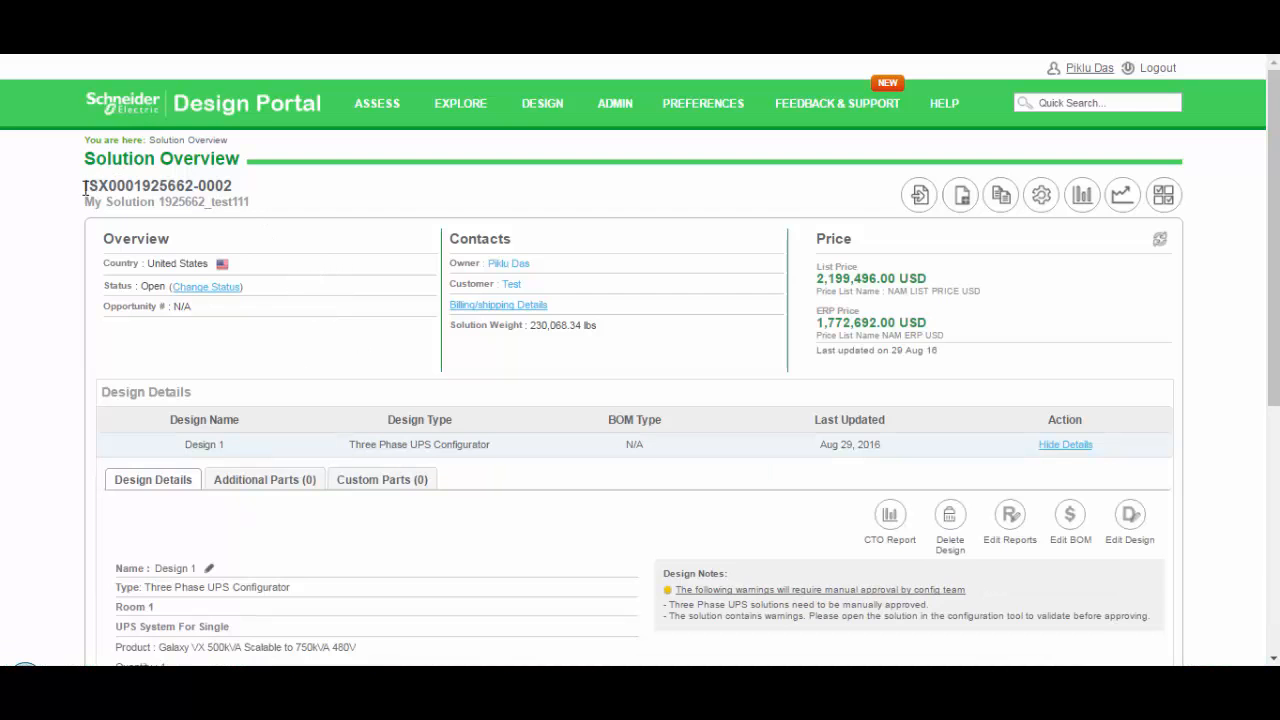
Step: Review the solution number, contacts and list and ERP prices in the Solution Overview
left_click_drag(84, 186, 180, 184)
left_click(297, 189)
left_click_drag(450, 238, 618, 322)
left_click(679, 353)
left_click_drag(815, 233, 914, 314)
left_click(883, 270)
left_click(939, 334)
Step: Review the UPS systems listed under Design 1 and read the design notes about manual approval and solution warnings
scroll(440, 497, "down", 2)
scroll(208, 420, "down", 1)
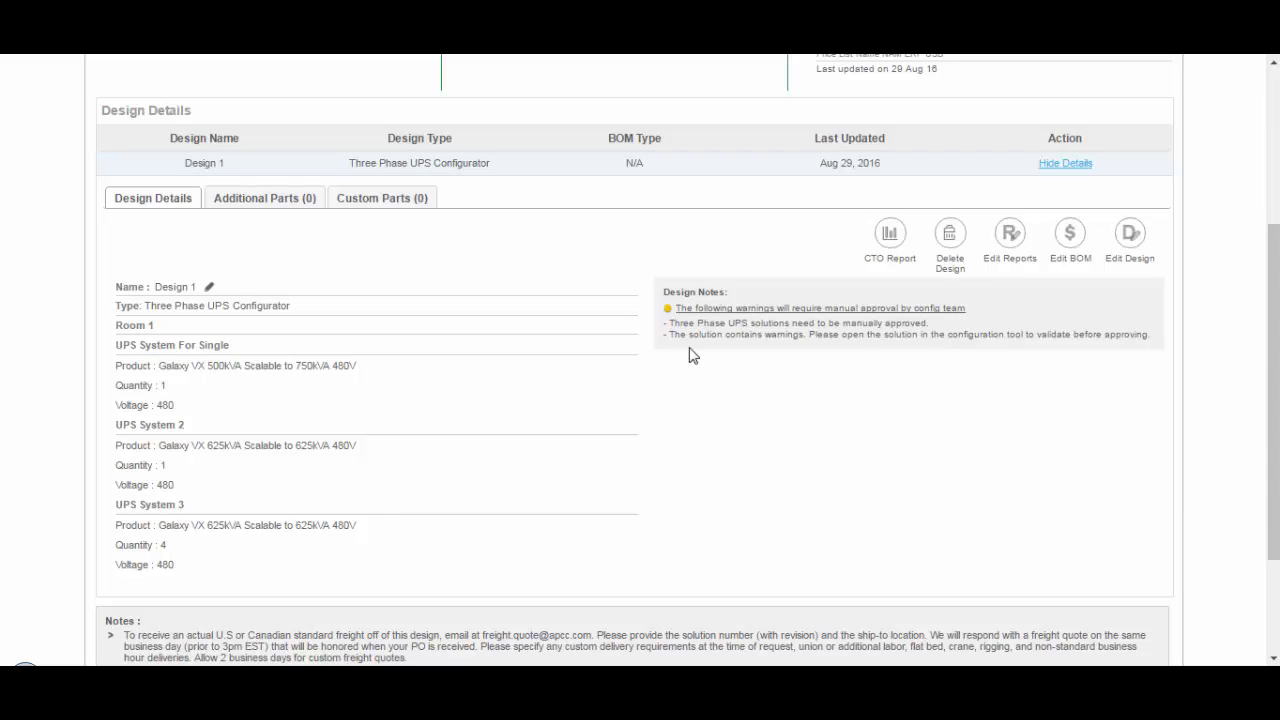
left_click_drag(666, 291, 730, 289)
left_click(750, 299)
left_click_drag(1158, 342, 698, 338)
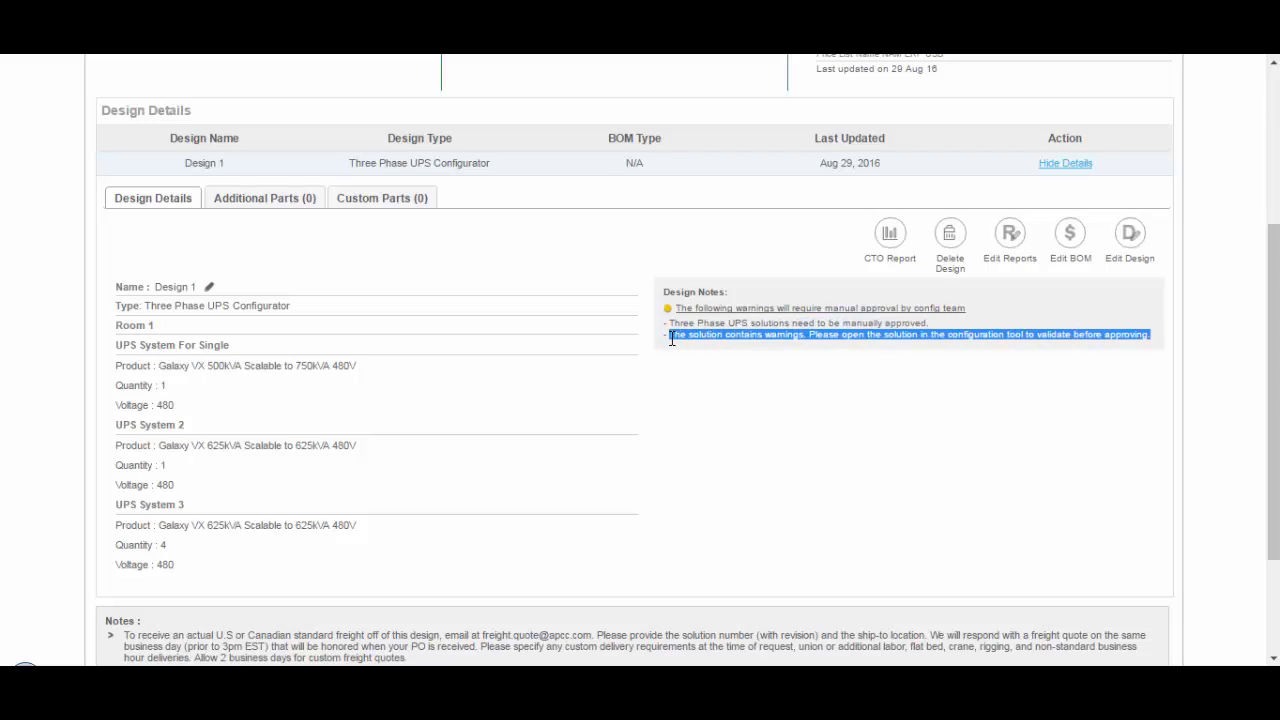
left_click(703, 370)
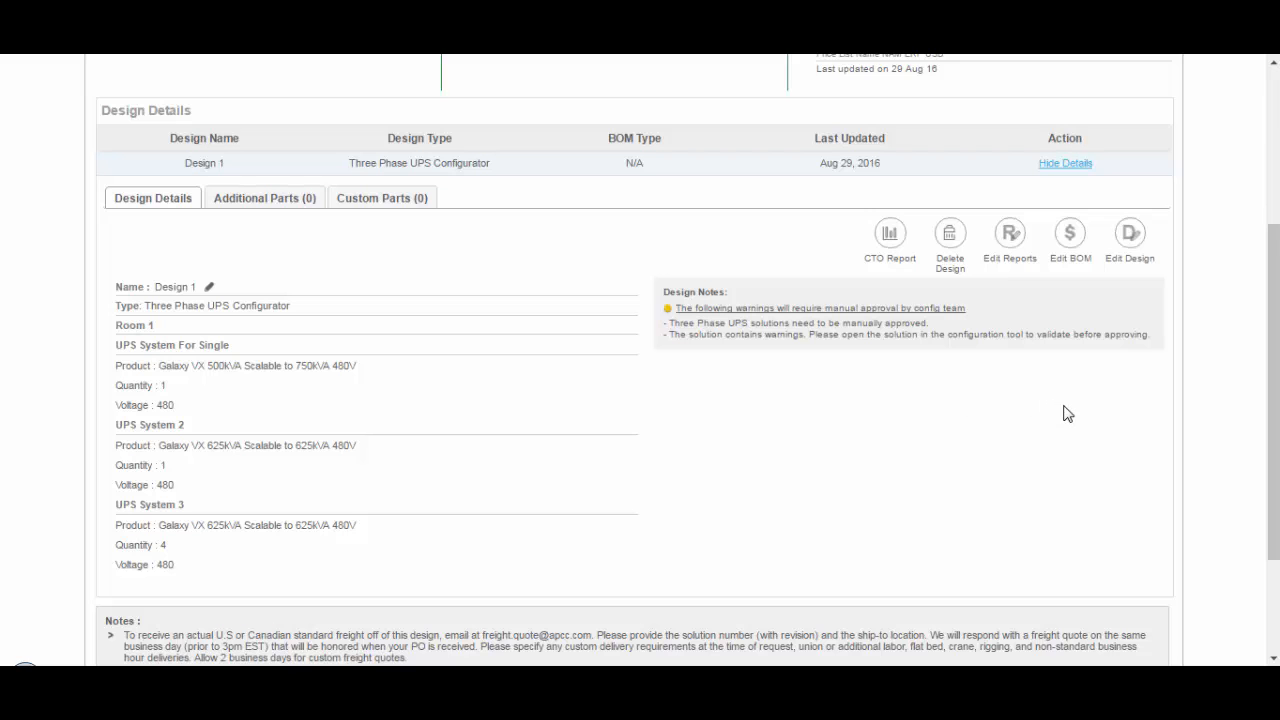
Step: Check the report types, price types and format offered for the solution's reports, and leave without generating one
scroll(1067, 413, "up", 2)
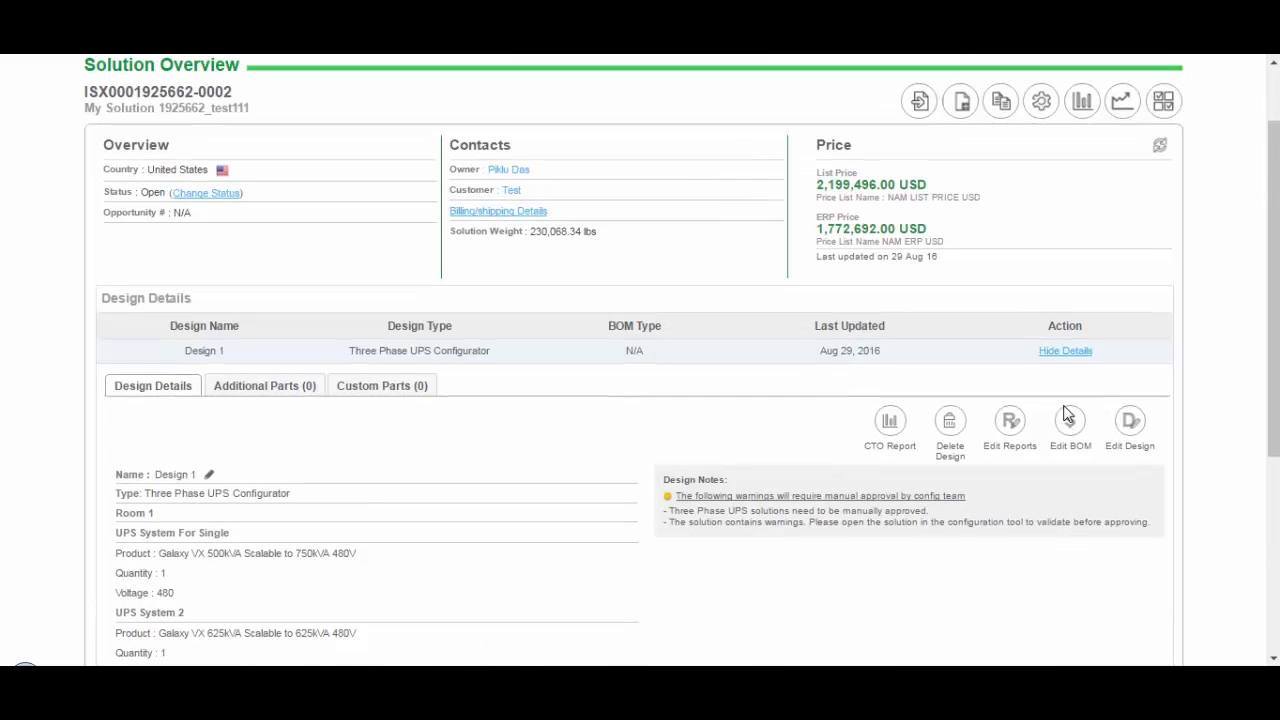
scroll(1067, 413, "up", 1)
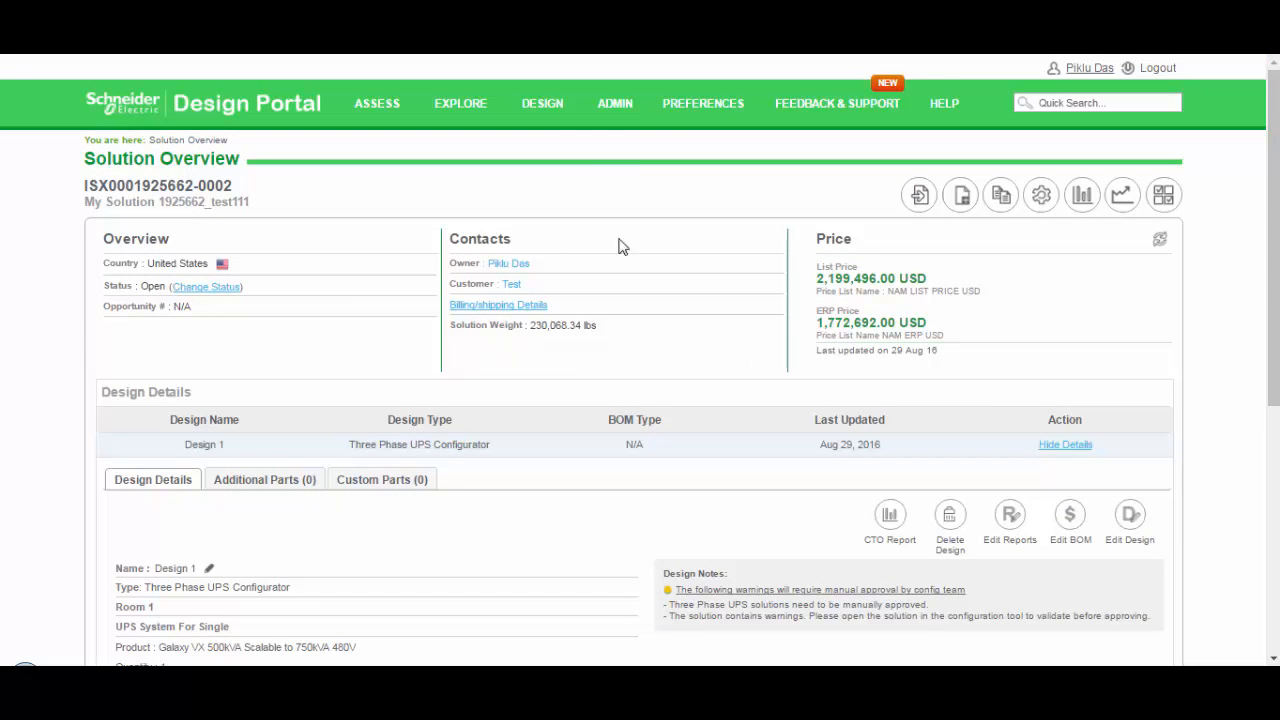
left_click(1083, 199)
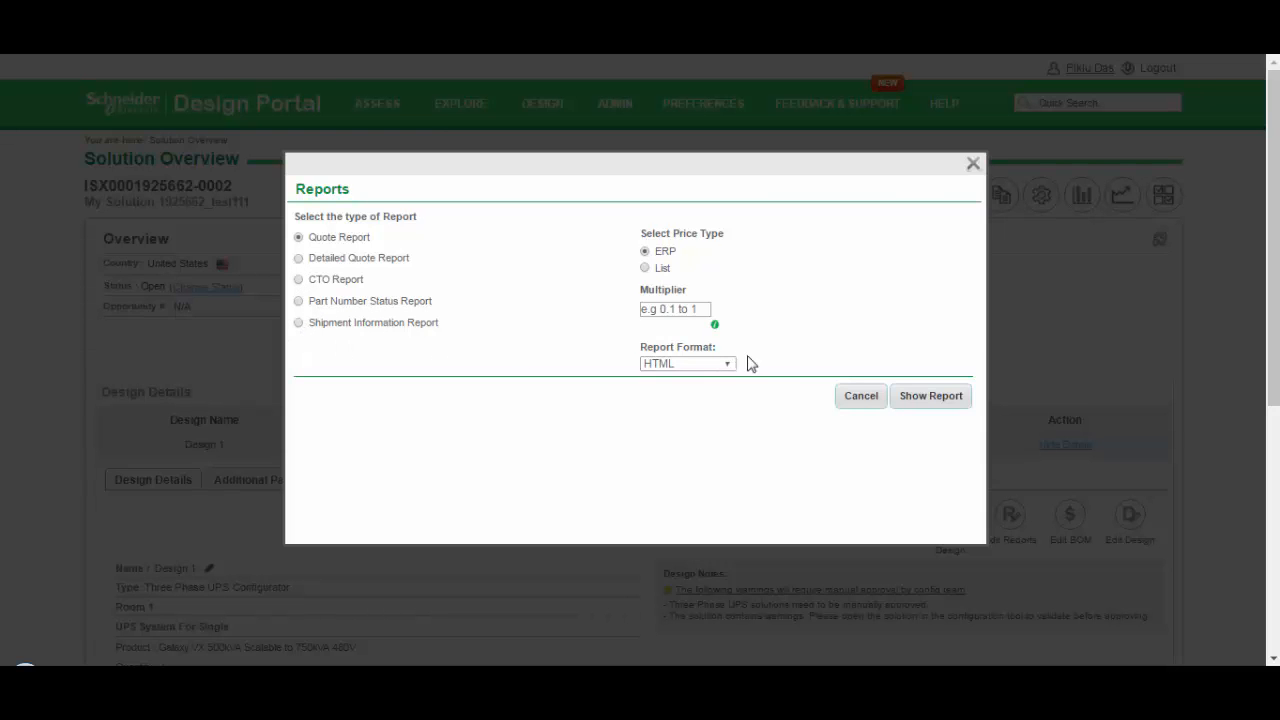
left_click(861, 401)
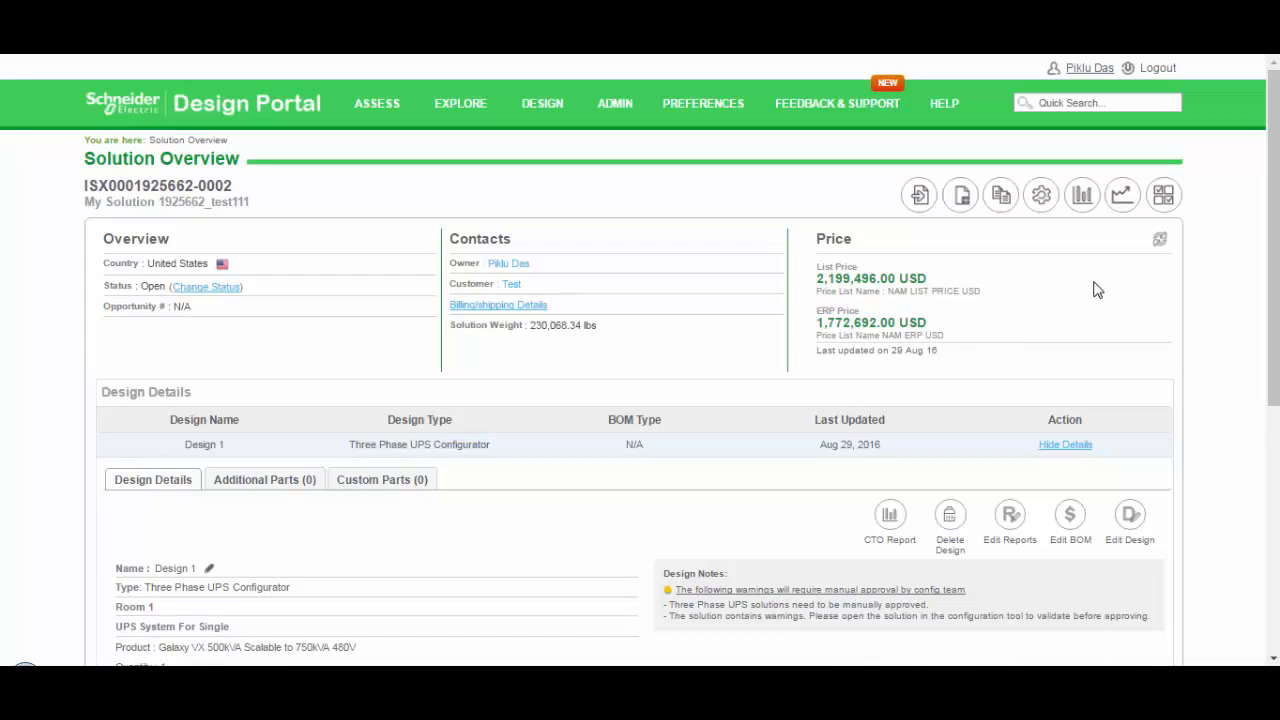
Step: Generate a Statement of Work (SOW) from the solution's advanced reports and download the finished package
left_click(1128, 208)
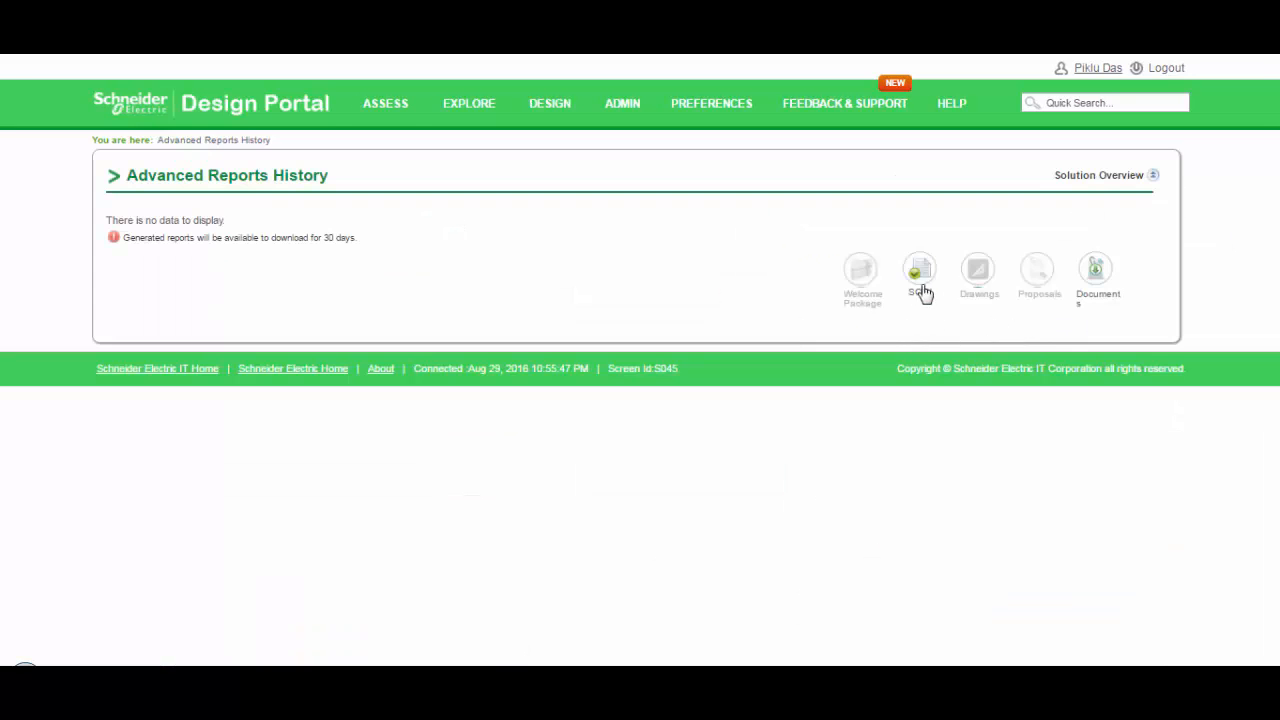
left_click(922, 278)
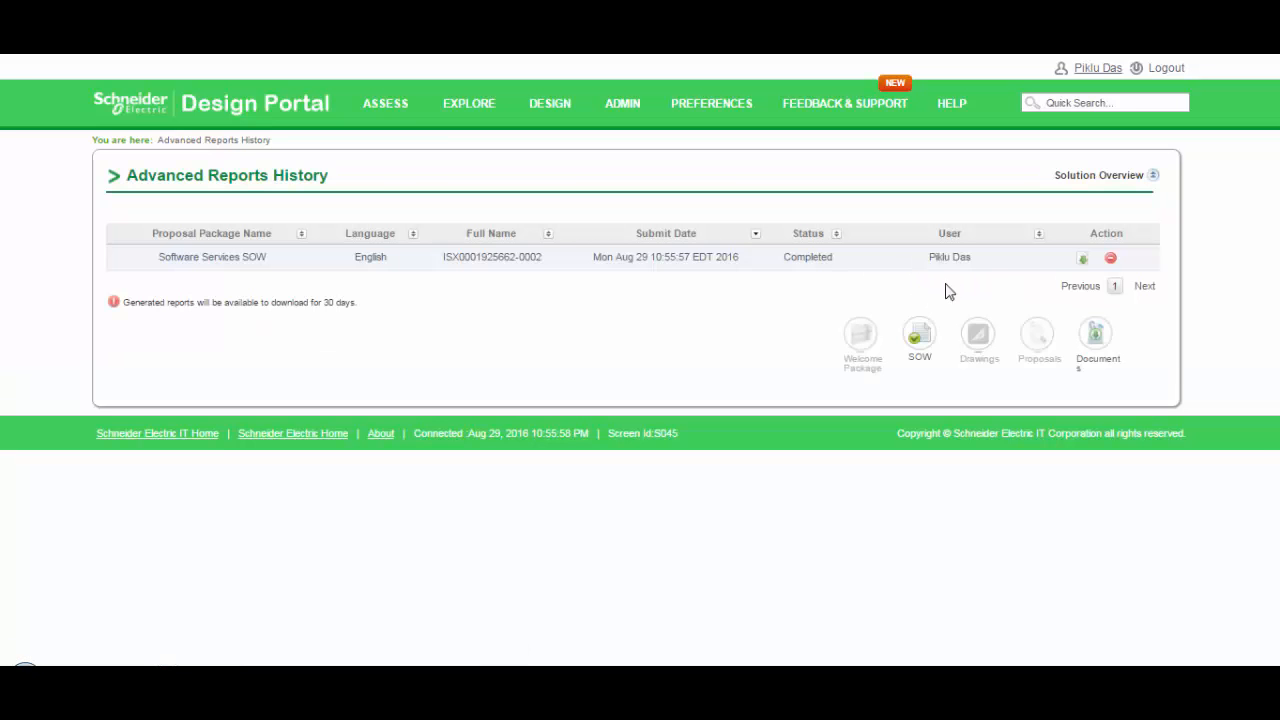
left_click(1083, 262)
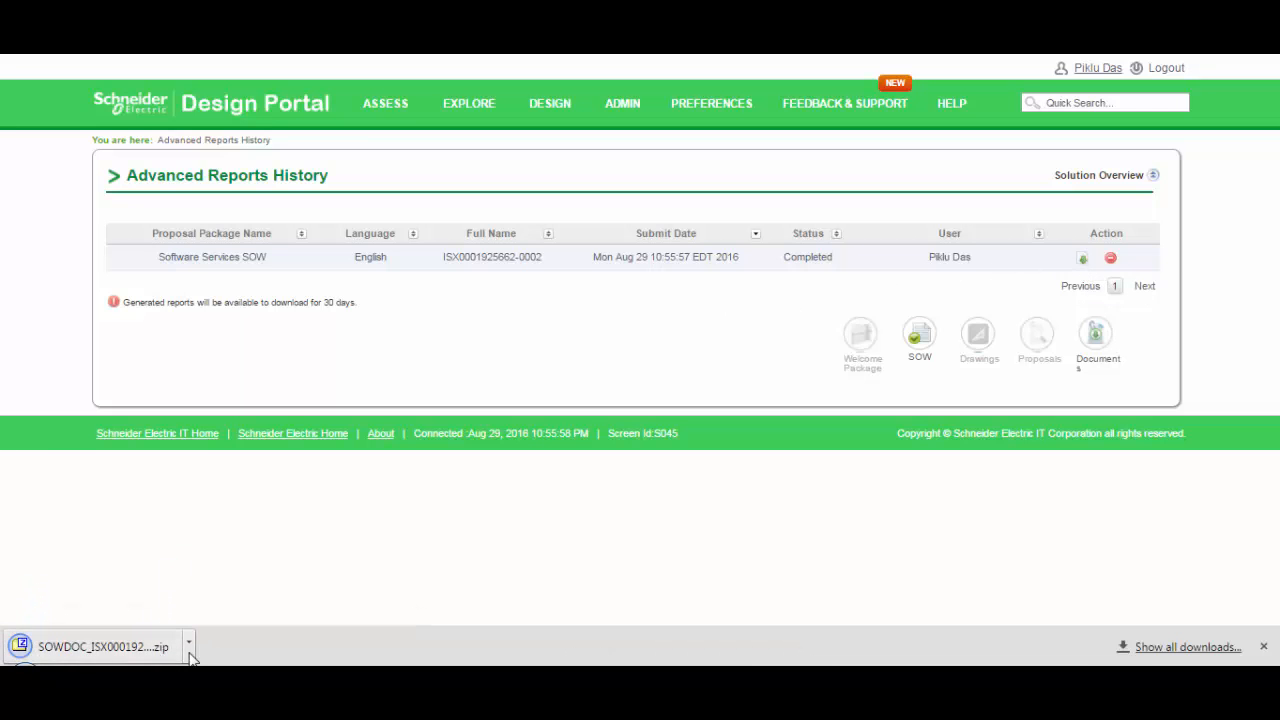
Step: Locate the downloaded SOW archive in its folder, open the Word document inside it and skim its cover page, contents and following sections
left_click(190, 655)
left_click(251, 588)
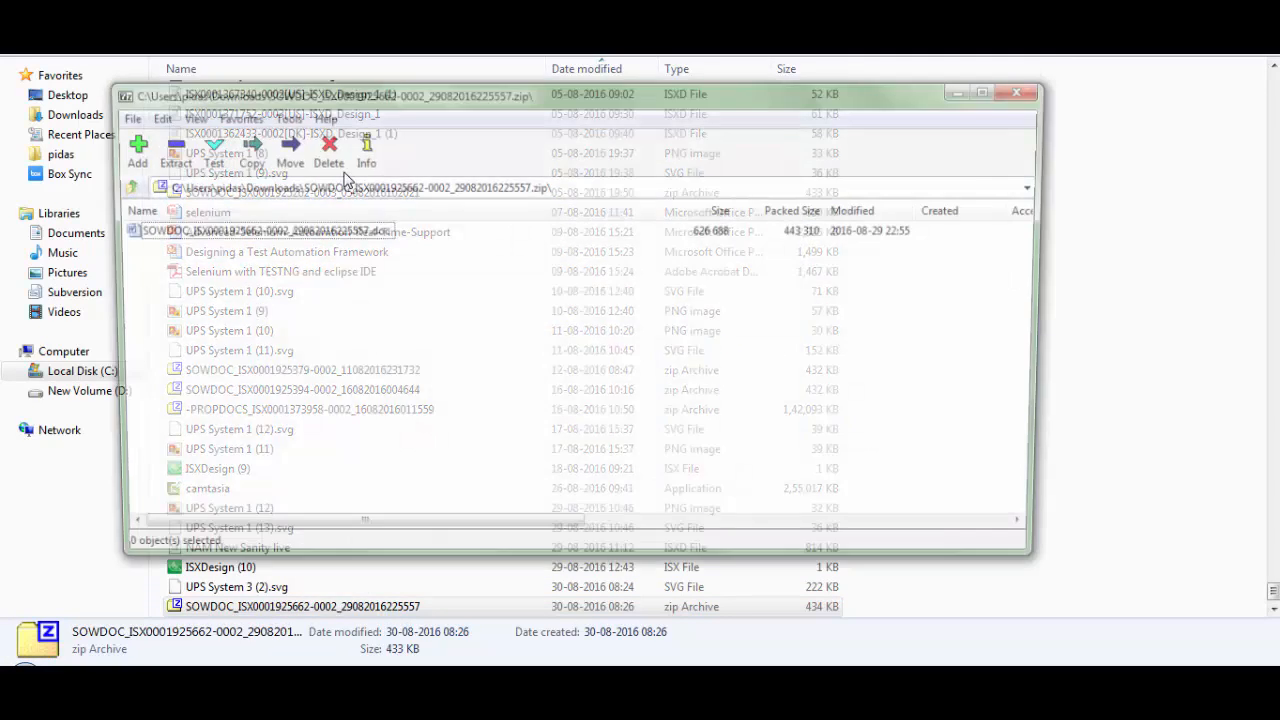
left_click(272, 238)
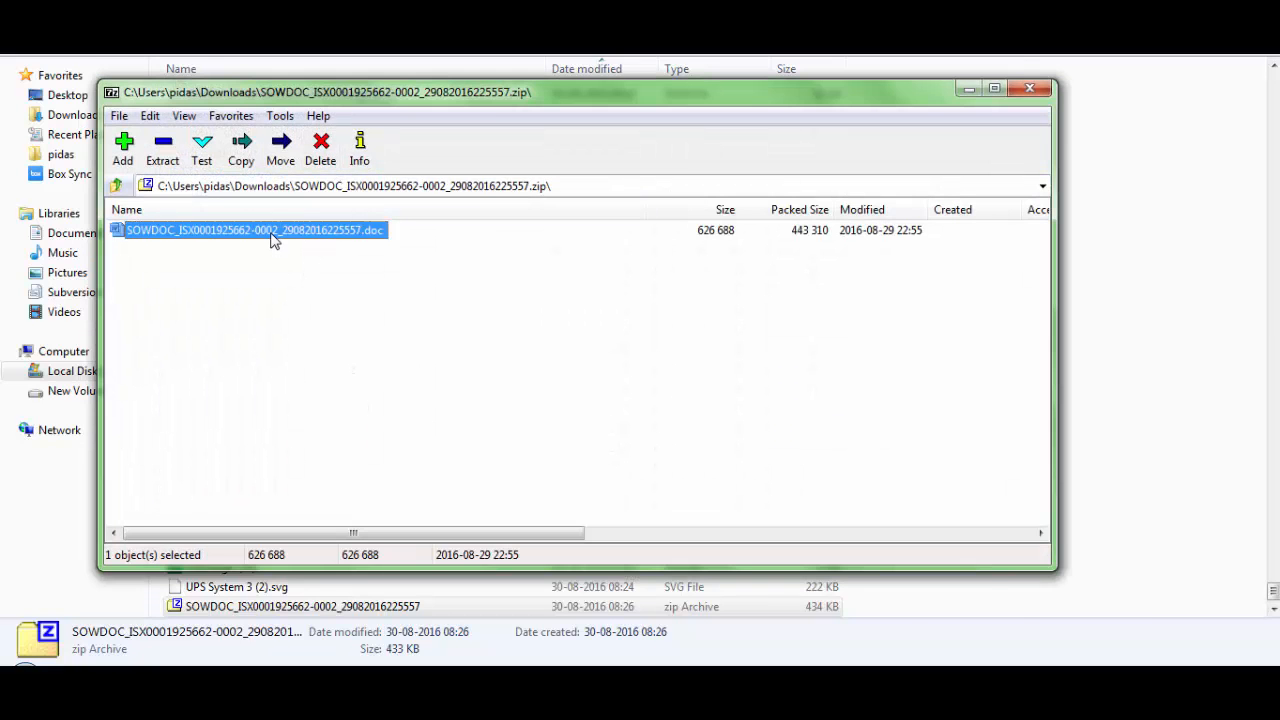
double_click(351, 240)
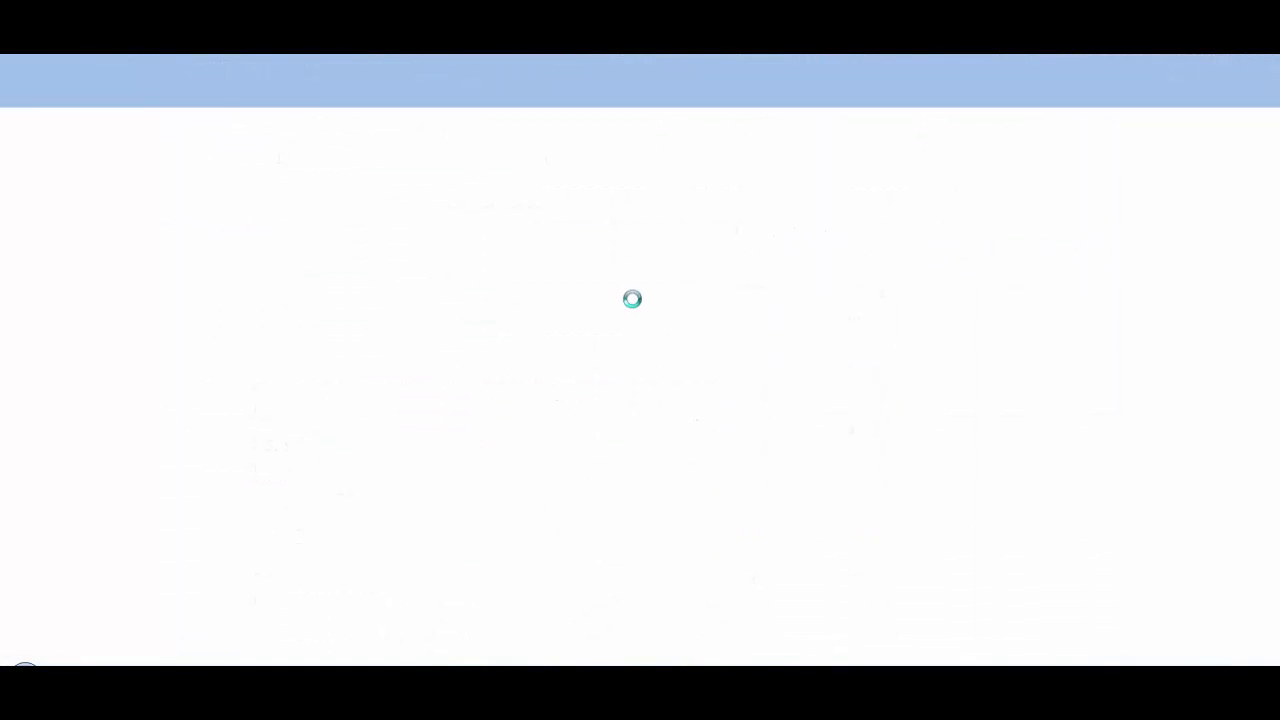
scroll(686, 428, "down", 7)
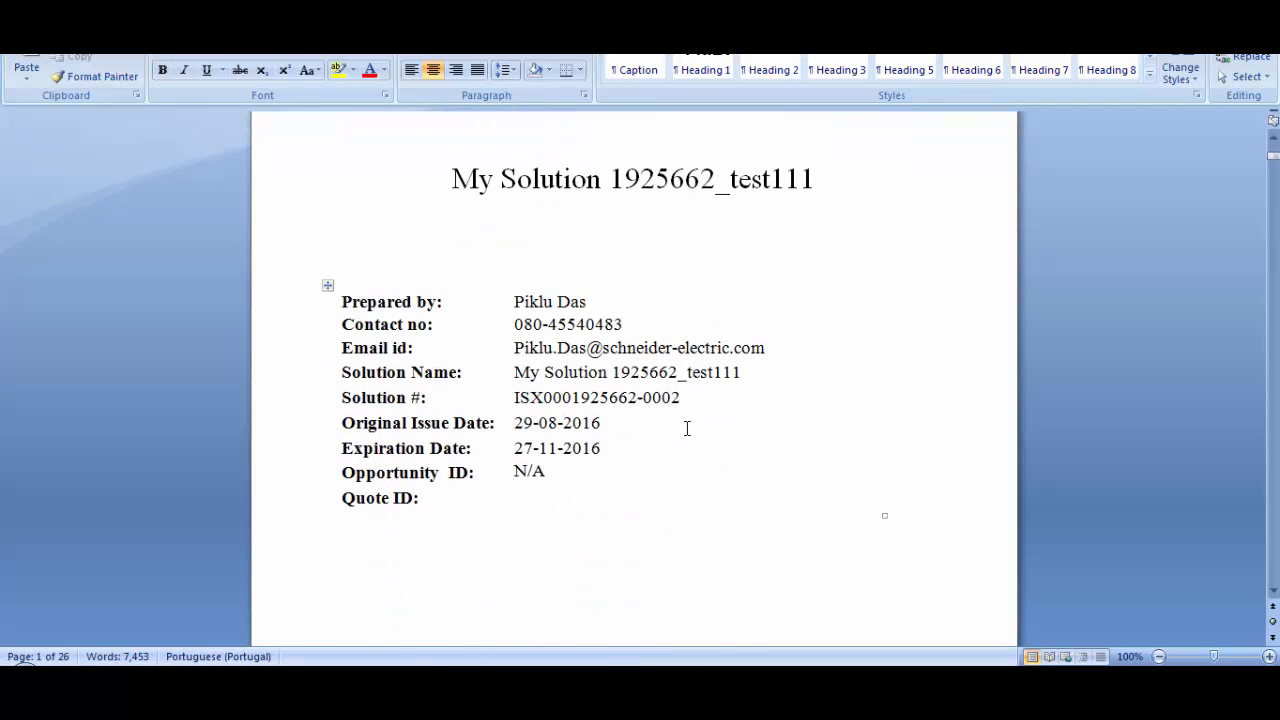
scroll(686, 428, "down", 10)
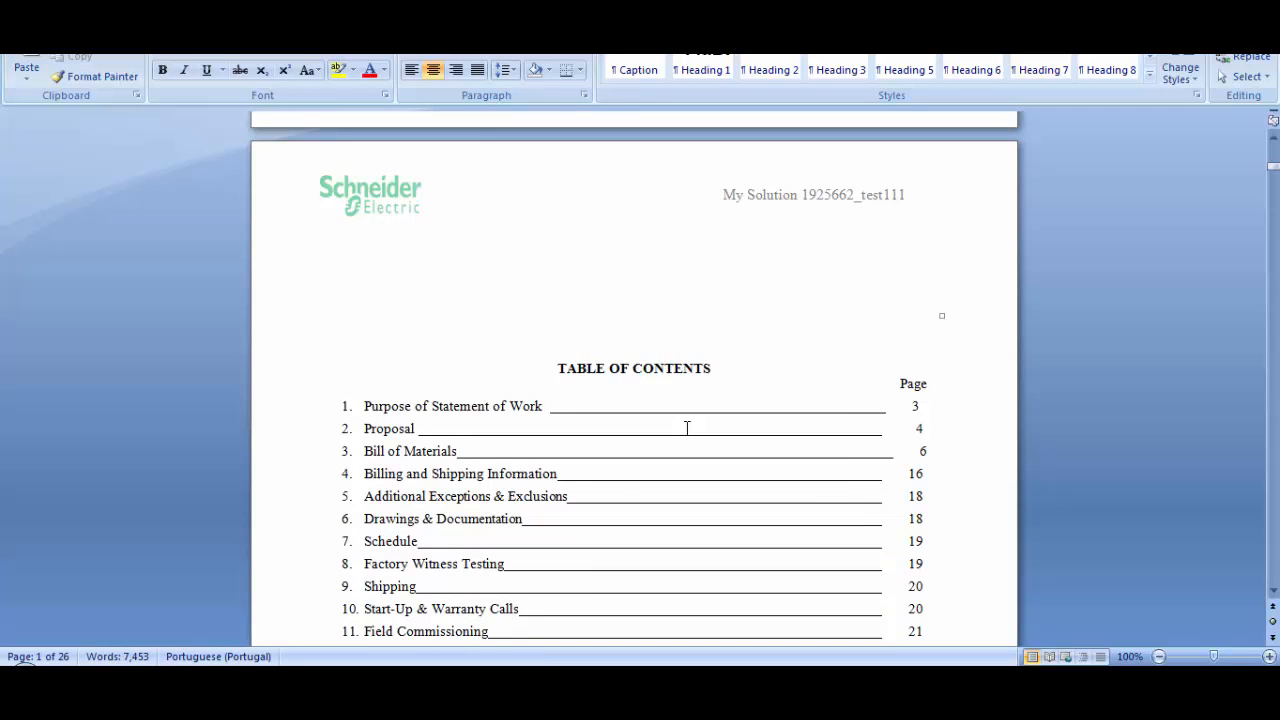
scroll(686, 428, "down", 20)
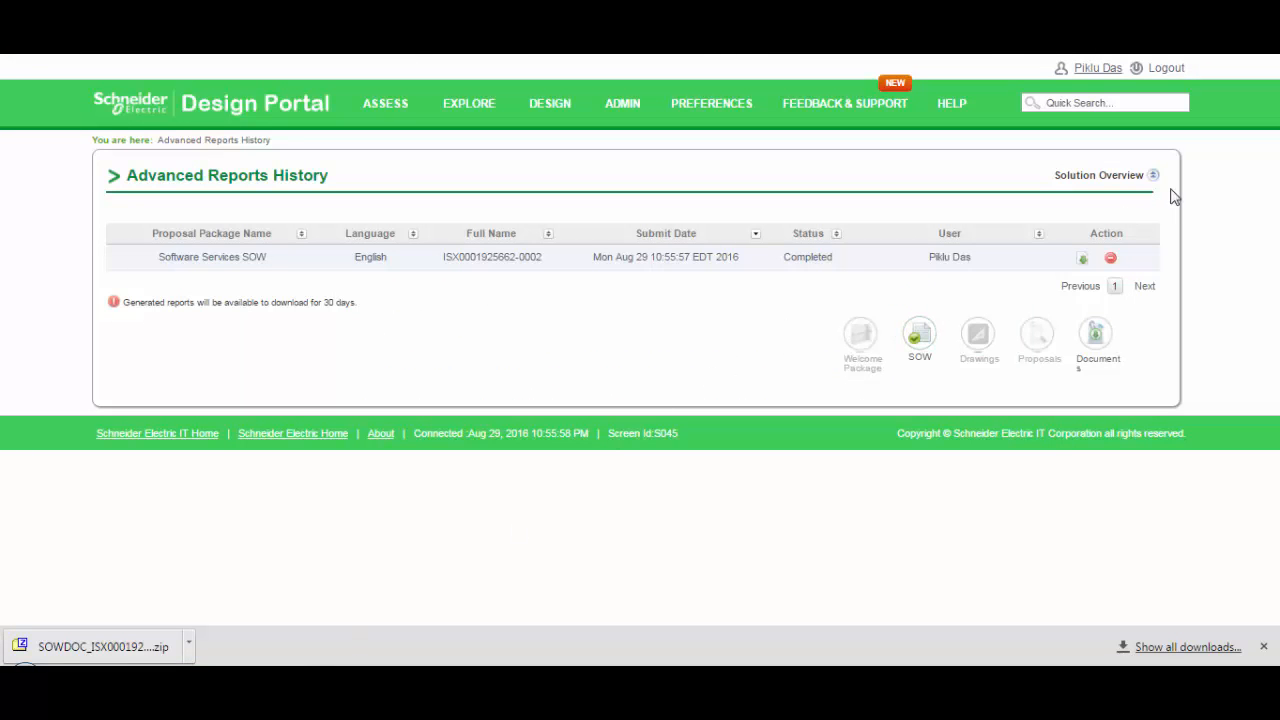
Step: Check which proposal documents can be downloaded for Design 1 and return to the Solution Overview
left_click(1097, 341)
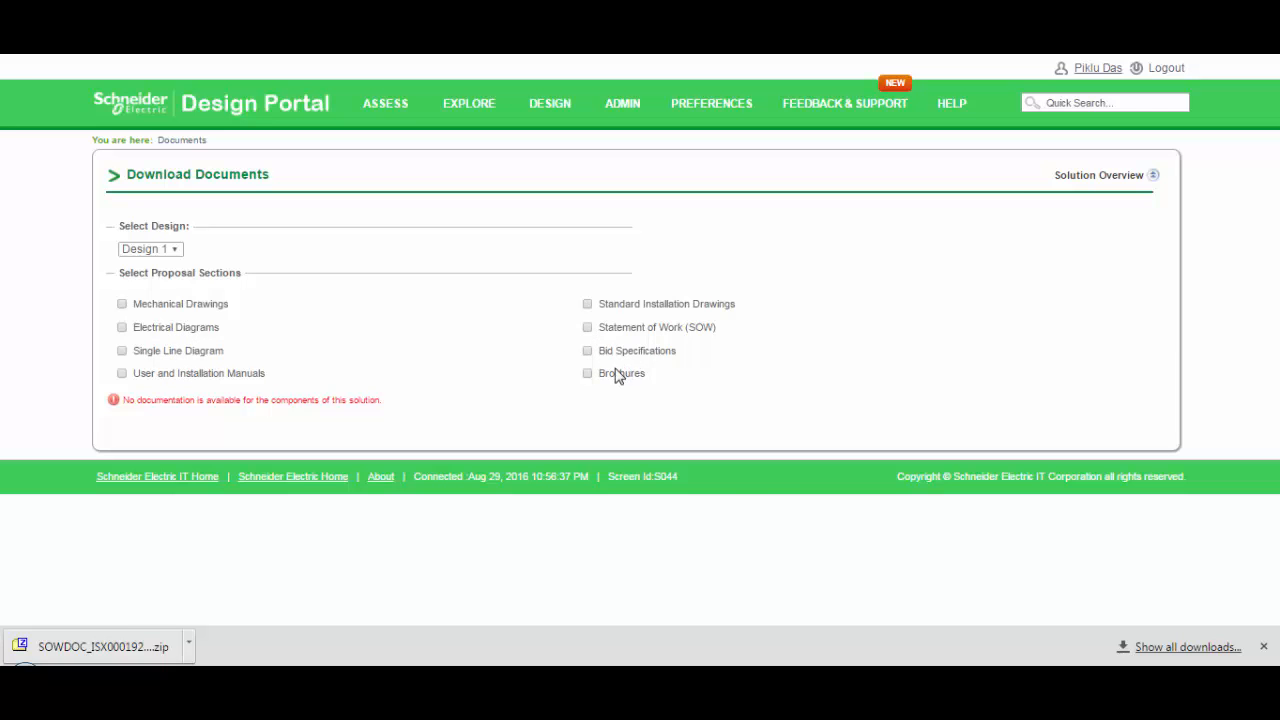
left_click(1129, 178)
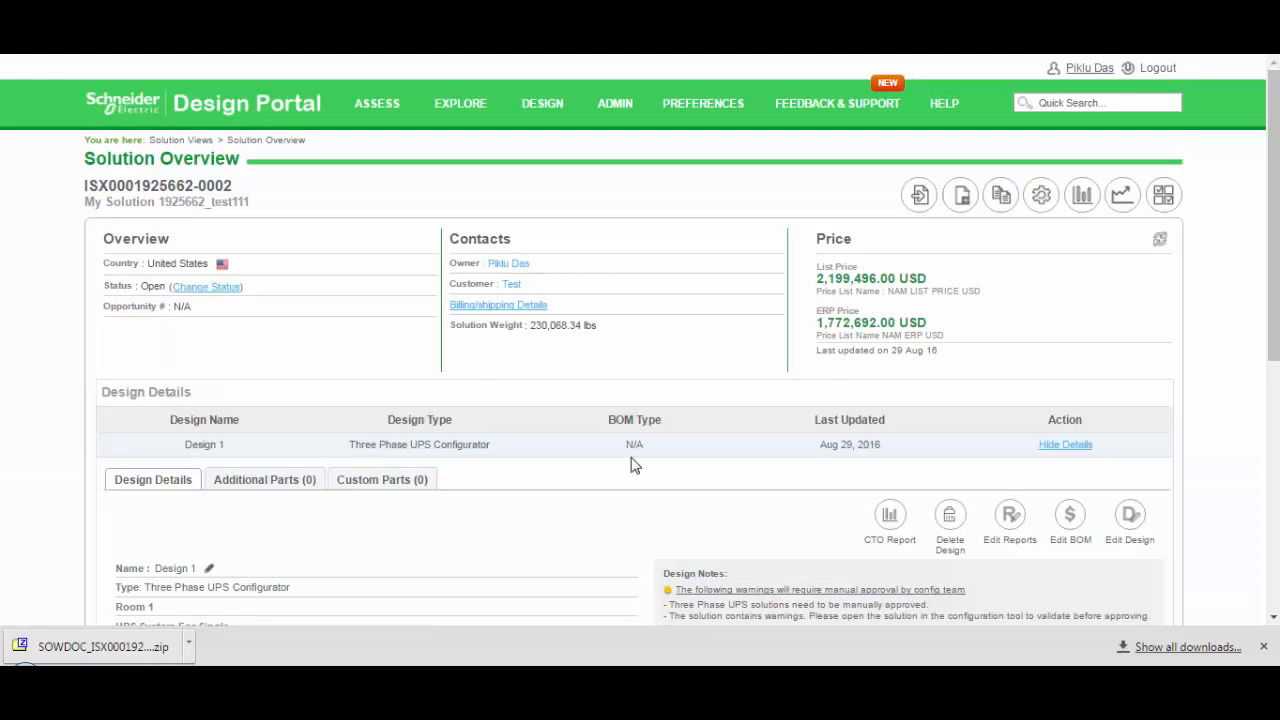